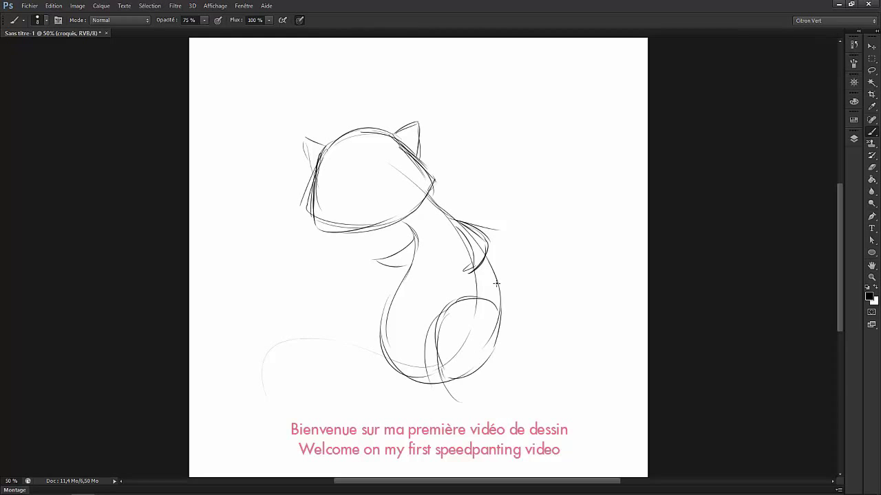
# Sketch the far thigh and both feet below the body with loose brush strokes.
pyautogui.moveTo(474, 411); pyautogui.dragTo(439, 417)
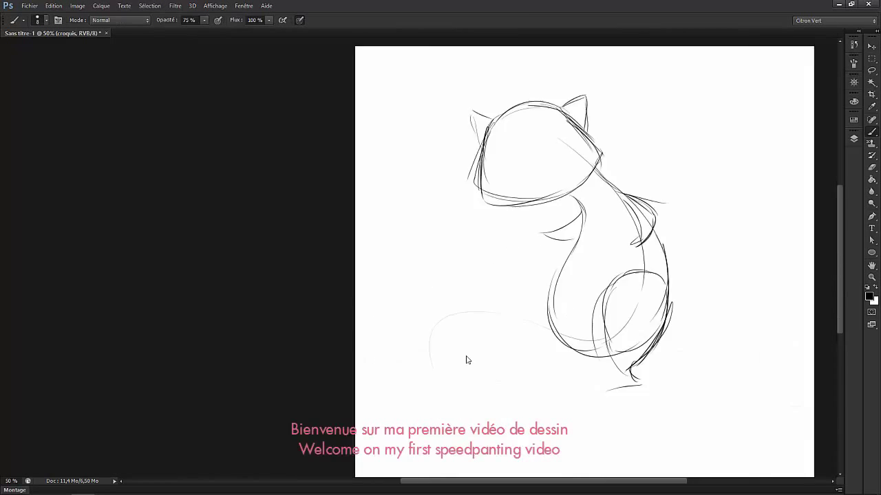
pyautogui.moveTo(685, 386)
pyautogui.mouseDown()
pyautogui.moveTo(517, 374)
pyautogui.moveTo(431, 393)
pyautogui.moveTo(475, 374)
pyautogui.moveTo(385, 468)
pyautogui.mouseUp()
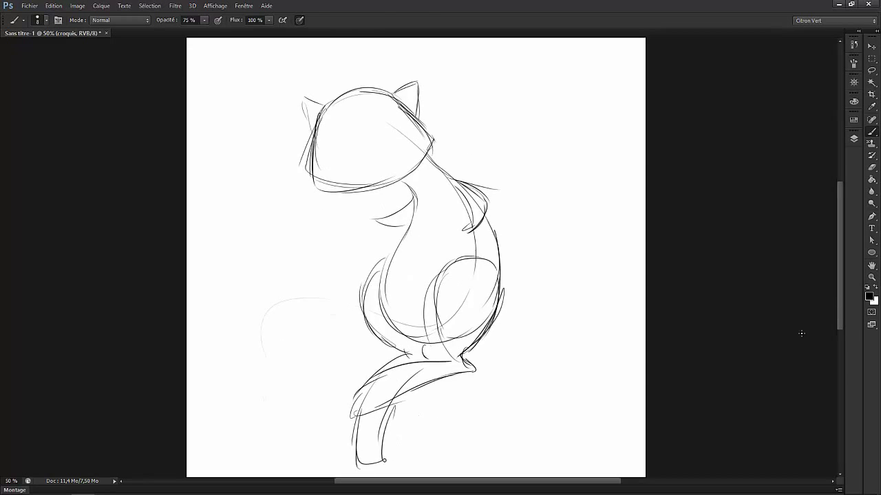
# Enlarge the canvas with the Crop tool, adding a margin at the top and sides and more space below the sketch.
pyautogui.hotkey('ctrl', '-')
pyautogui.press('c')
pyautogui.moveTo(269, 105); pyautogui.dragTo(244, 82)
pyautogui.moveTo(575, 411); pyautogui.dragTo(592, 433)
pyautogui.press('Return')
# Stretch the white Calque 1 layer with a free transform until it fills the enlarged canvas.
pyautogui.click(854, 138)
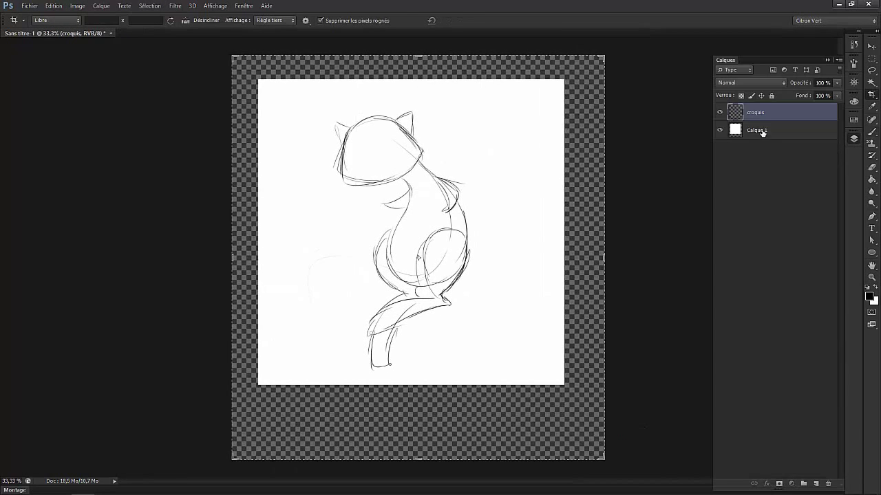
pyautogui.hotkey('ctrl', 't')
pyautogui.moveTo(256, 55); pyautogui.dragTo(218, 50)
pyautogui.press('Return')
# Rename the white layer Fond and make the croquis layer active again.
pyautogui.doubleClick(757, 130)
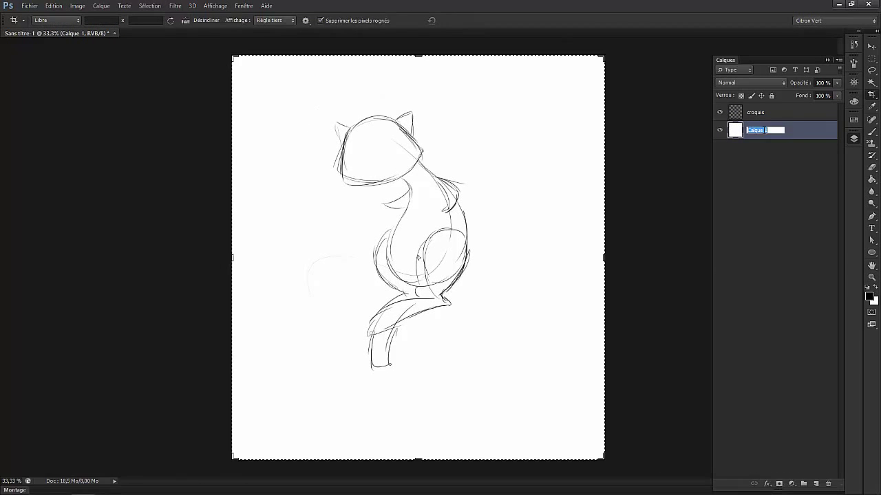
pyautogui.write('Fond')
pyautogui.press('Return')
pyautogui.click(756, 112)
pyautogui.click(854, 138)
# Sketch a long tail that curves out from behind the feet and ends in a thick rounded tip.
pyautogui.press('b')
pyautogui.hotkey('ctrl', '+')
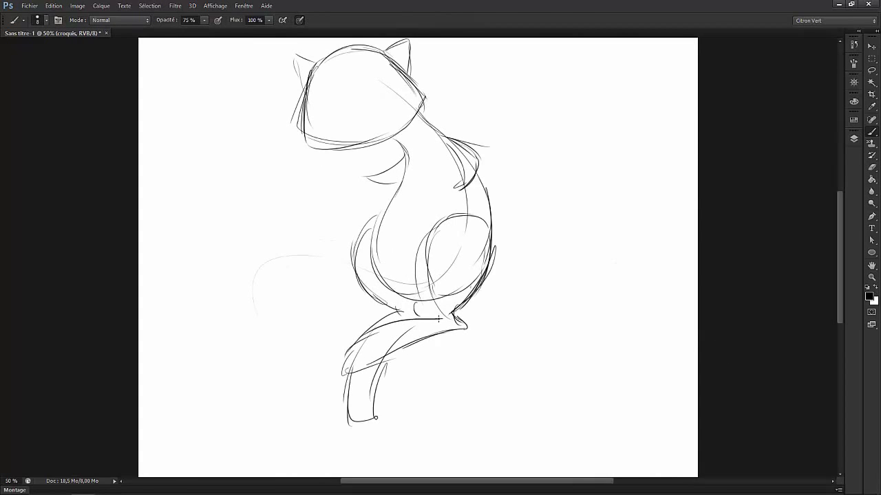
pyautogui.moveTo(468, 320); pyautogui.dragTo(296, 334)
pyautogui.hotkey('ctrl', '-')
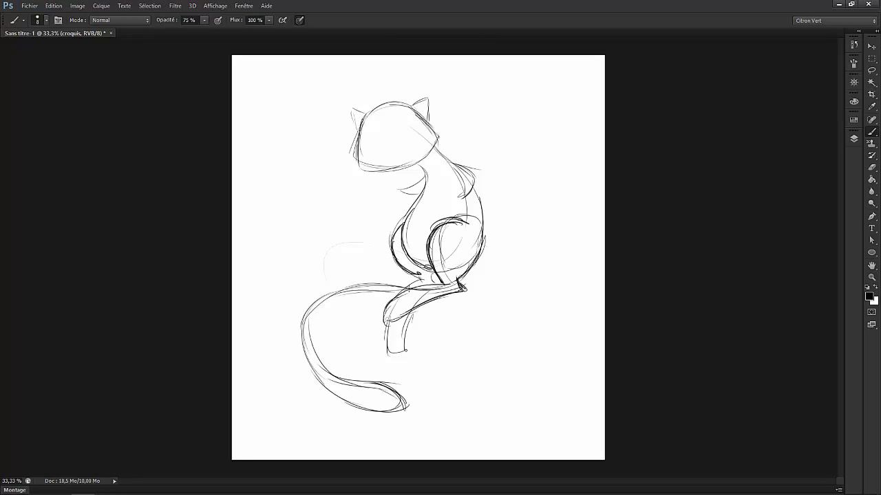
# Darken the body contour, add small fingered hands to the arms and go over the head outline with firmer strokes.
pyautogui.hotkey('ctrl', '+')
pyautogui.hotkey('ctrl', '+')
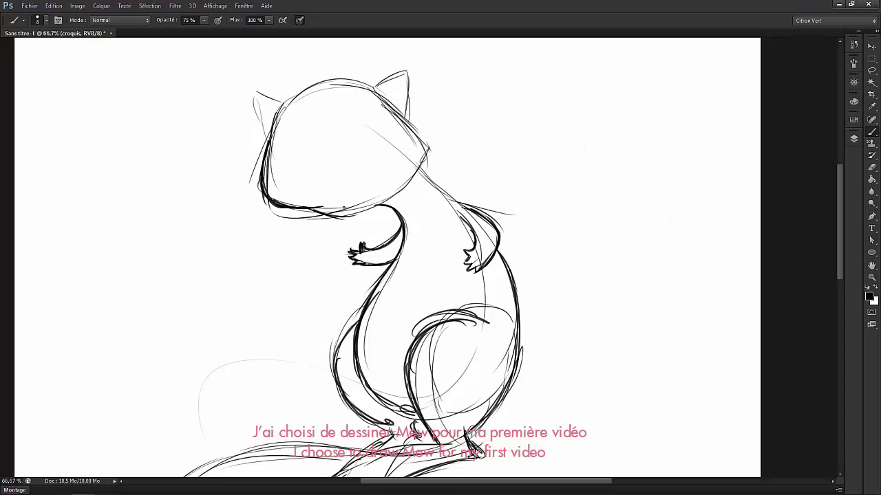
pyautogui.moveTo(343, 207)
pyautogui.mouseDown()
pyautogui.moveTo(377, 201)
pyautogui.moveTo(423, 127)
pyautogui.mouseUp()
pyautogui.moveTo(278, 103); pyautogui.dragTo(369, 80)
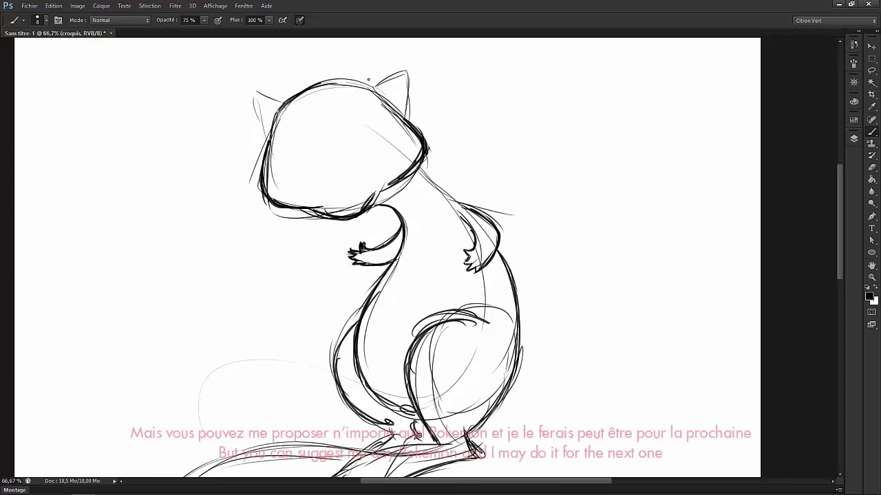
# Erase the stray construction lines around the crown, cheek and chin of the head.
pyautogui.press('e')
pyautogui.moveTo(295, 108); pyautogui.dragTo(365, 83)
pyautogui.hscroll(-3, 440, 275)
pyautogui.moveTo(351, 207); pyautogui.dragTo(302, 184)
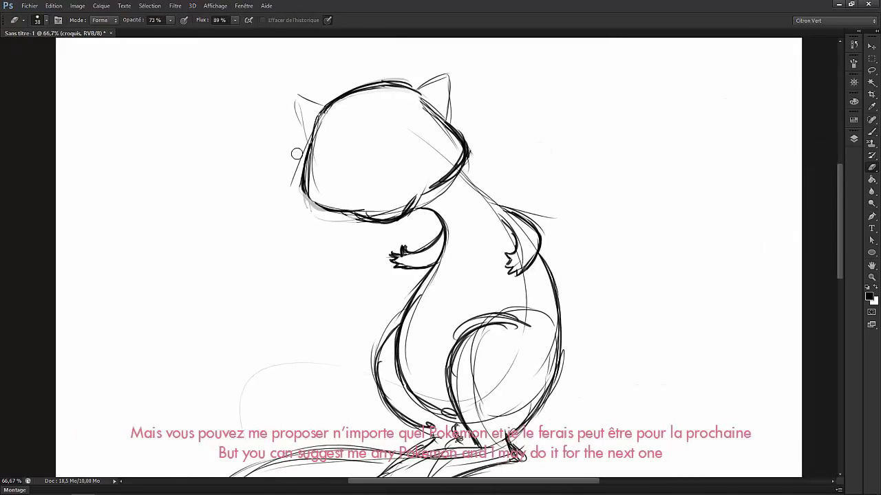
# Redraw both pointed ears with dark strokes joined to the head outline.
pyautogui.scroll(2, 560, 207)
pyautogui.press('b')
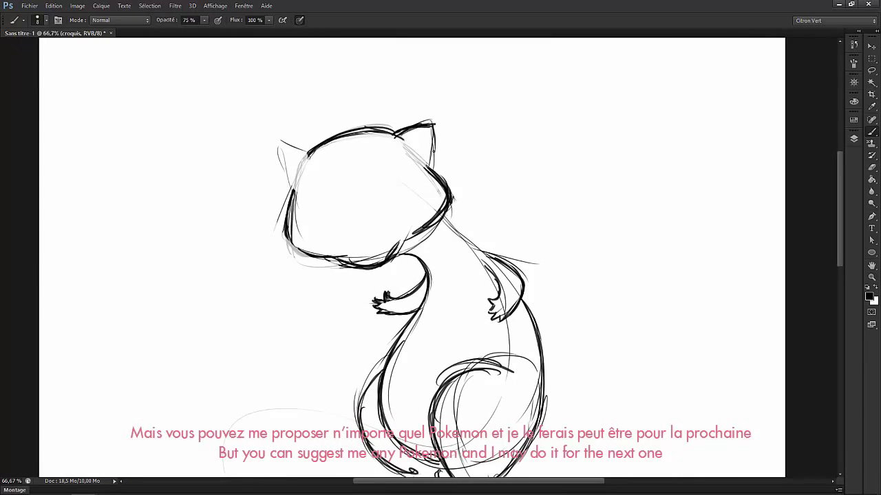
pyautogui.moveTo(282, 176); pyautogui.dragTo(334, 254)
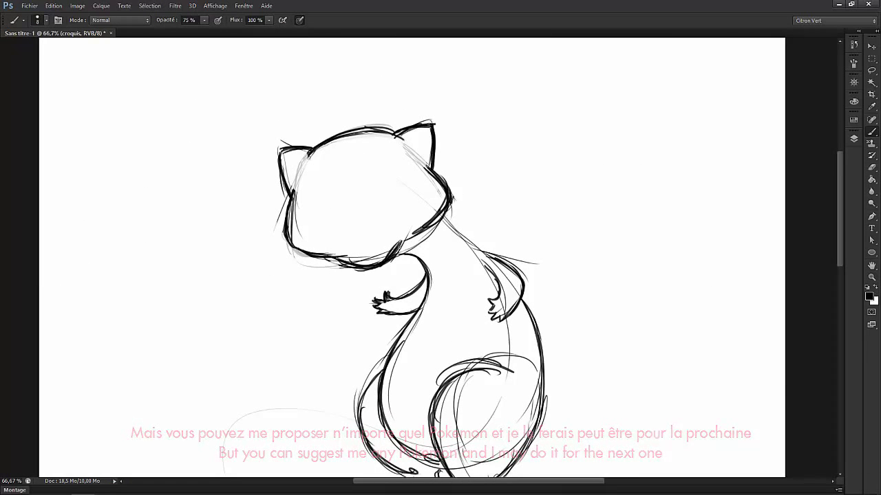
# Draw the neck and shoulder lines up to the head and erase the head contour crossing the neck.
pyautogui.moveTo(403, 268); pyautogui.dragTo(423, 252)
pyautogui.moveTo(444, 215); pyautogui.dragTo(500, 260)
pyautogui.press('e')
pyautogui.moveTo(440, 215); pyautogui.dragTo(389, 255)
pyautogui.press('b')
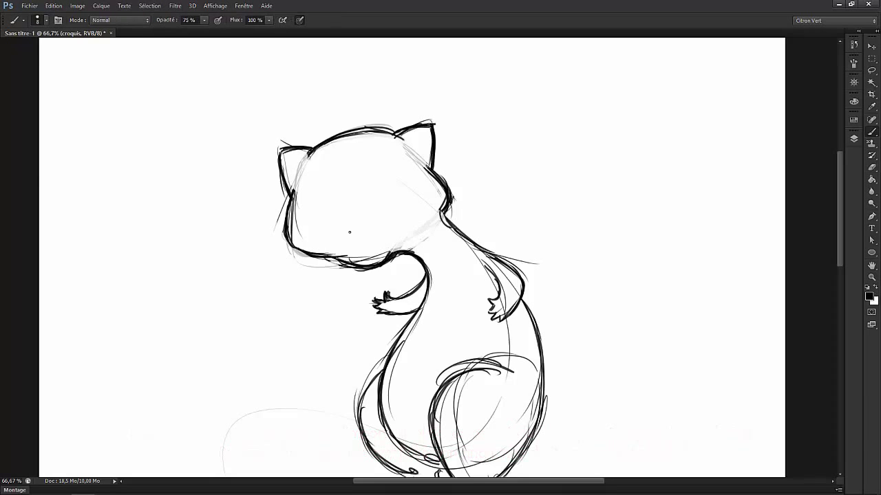
# Lasso the head, shift and rotate it slightly on the neck with a free transform, and deselect it.
pyautogui.press('l')
pyautogui.moveTo(475, 192)
pyautogui.mouseDown()
pyautogui.moveTo(363, 291)
pyautogui.moveTo(468, 206)
pyautogui.mouseUp()
pyautogui.hotkey('ctrl', '-')
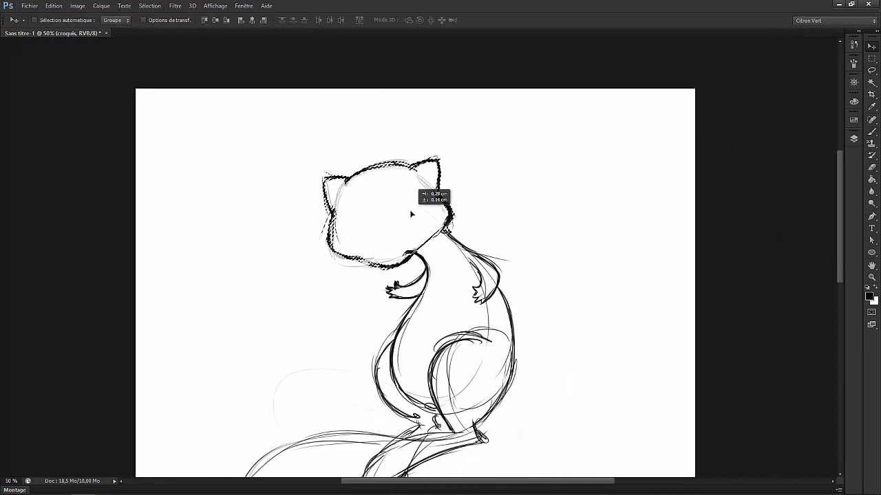
pyautogui.hotkey('ctrl', 't')
pyautogui.moveTo(478, 146); pyautogui.dragTo(488, 201)
pyautogui.press('Return')
pyautogui.hotkey('ctrl', 'd')
# Erase the overlapping neck lines, slim down the cheek on the shoulder side and redraw its contour.
pyautogui.hotkey('ctrl', '+')
pyautogui.press('e')
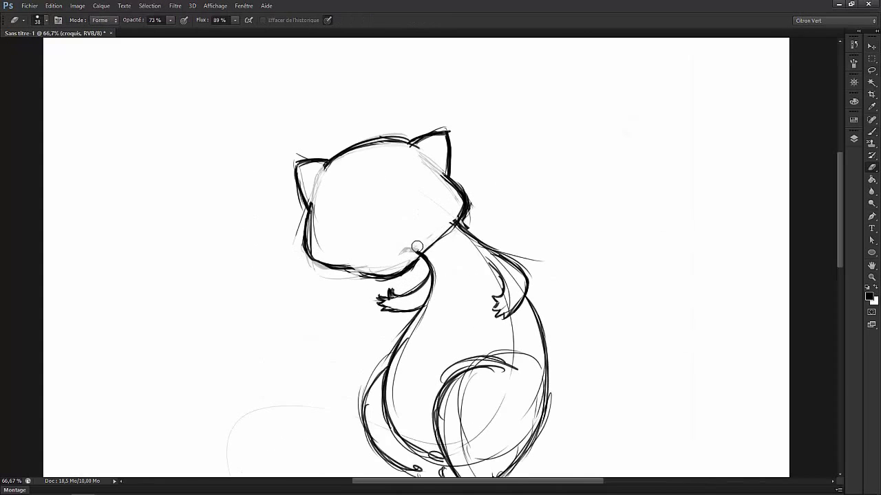
pyautogui.moveTo(437, 183); pyautogui.dragTo(465, 219)
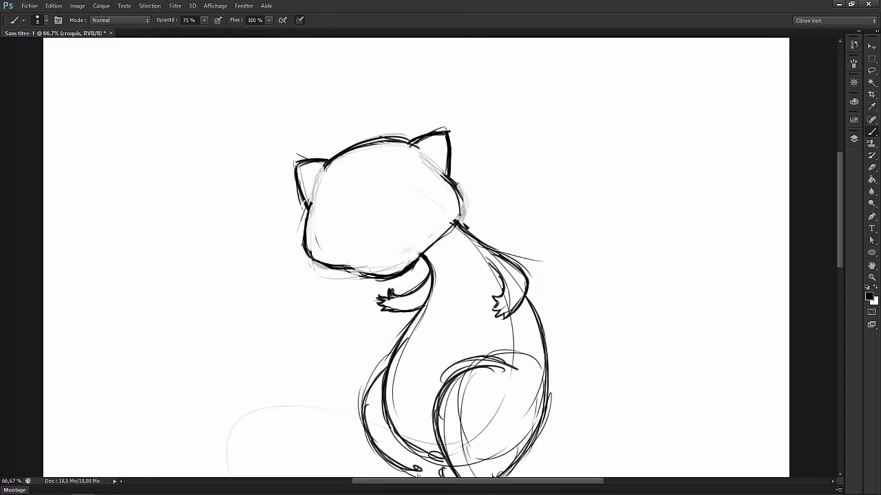
pyautogui.press('b')
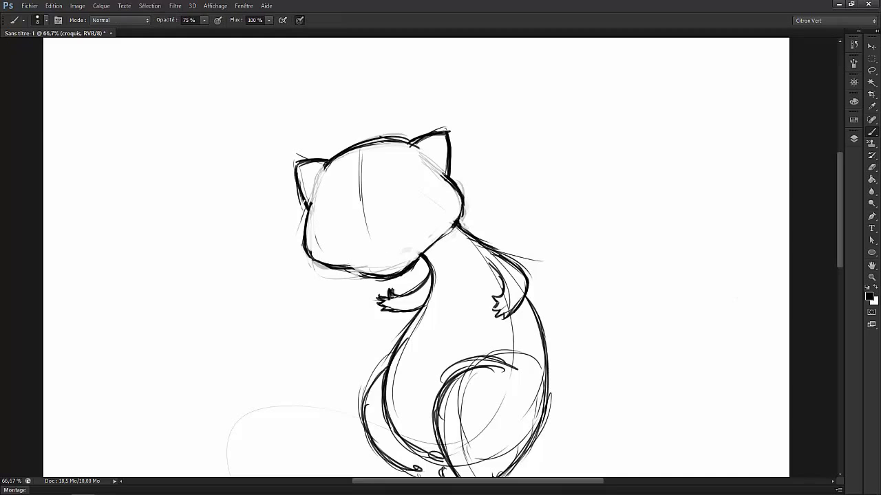
# Draw curved vertical and horizontal guidelines across the face and sketch two large eyes with irises on them.
pyautogui.moveTo(361, 147); pyautogui.dragTo(379, 256)
pyautogui.hotkey('ctrl', 'z')
pyautogui.moveTo(309, 233); pyautogui.dragTo(448, 189)
pyautogui.moveTo(516, 196); pyautogui.dragTo(467, 220)
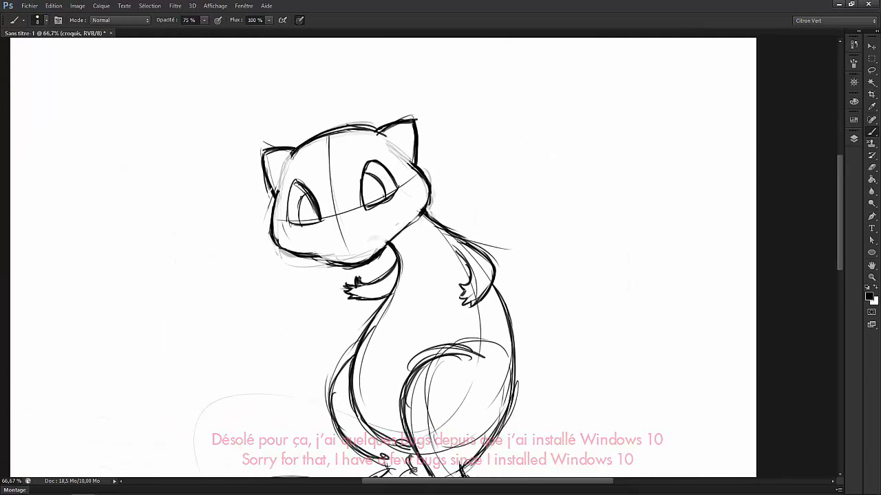
# Rework the irises with vertical hatching and add a small oval highlight to each eye.
pyautogui.moveTo(323, 204); pyautogui.dragTo(278, 196)
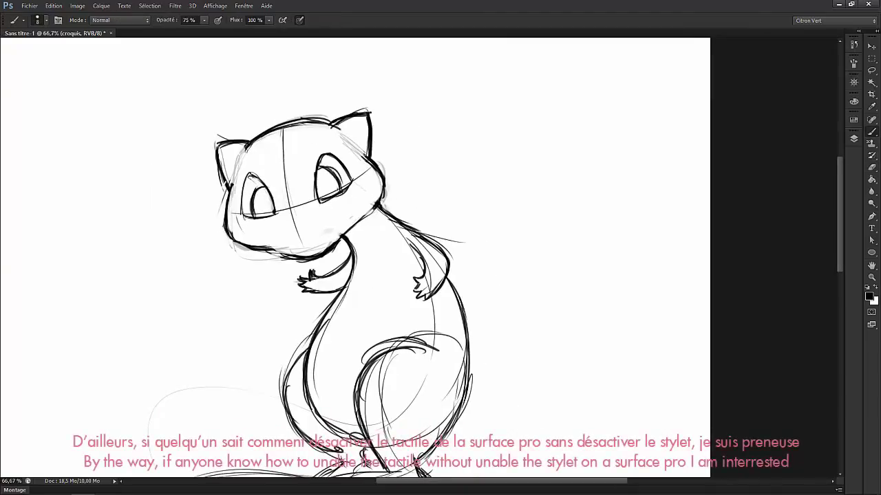
pyautogui.hotkey('ctrl', 'alt', 'z')
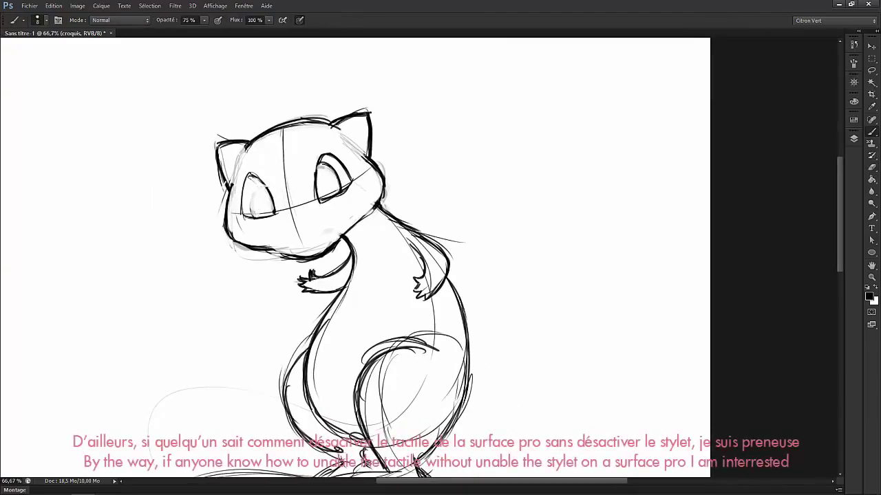
pyautogui.hotkey('ctrl', 'shift', 'z')
pyautogui.press('e')
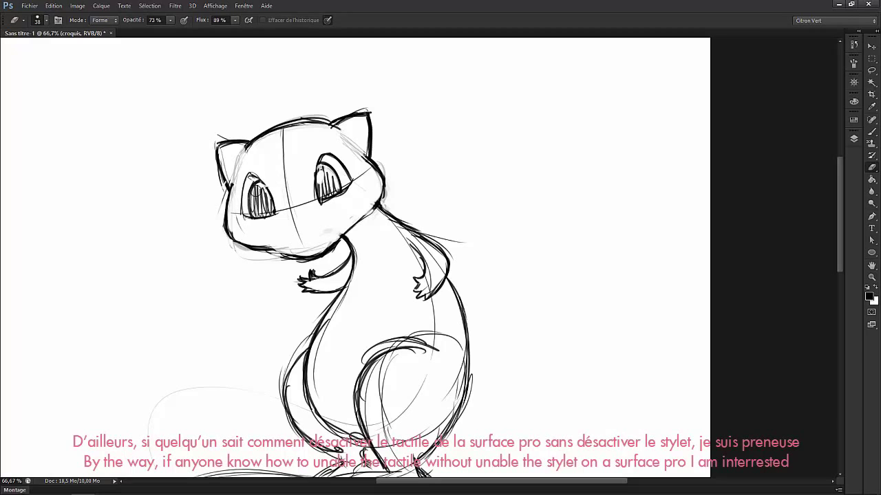
pyautogui.press('b')
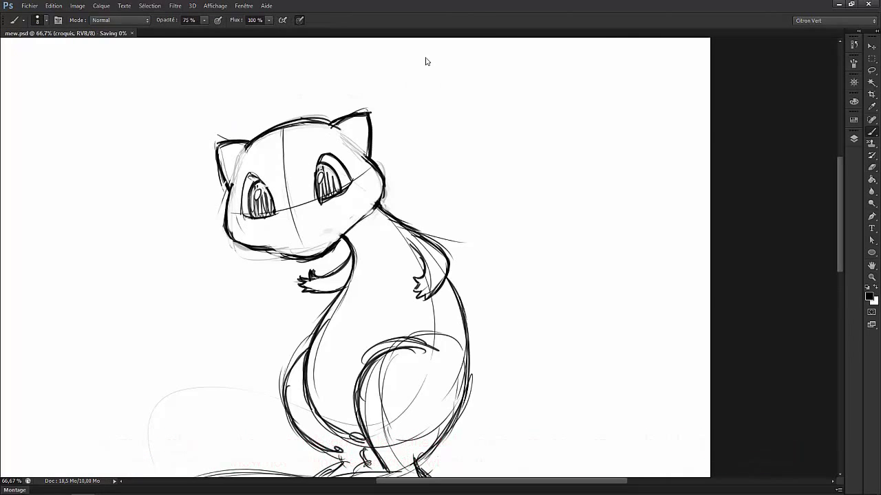
# Clean up both hands by erasing their rough lines and redrawing the small pointed fingers.
pyautogui.moveTo(480, 299); pyautogui.dragTo(472, 267)
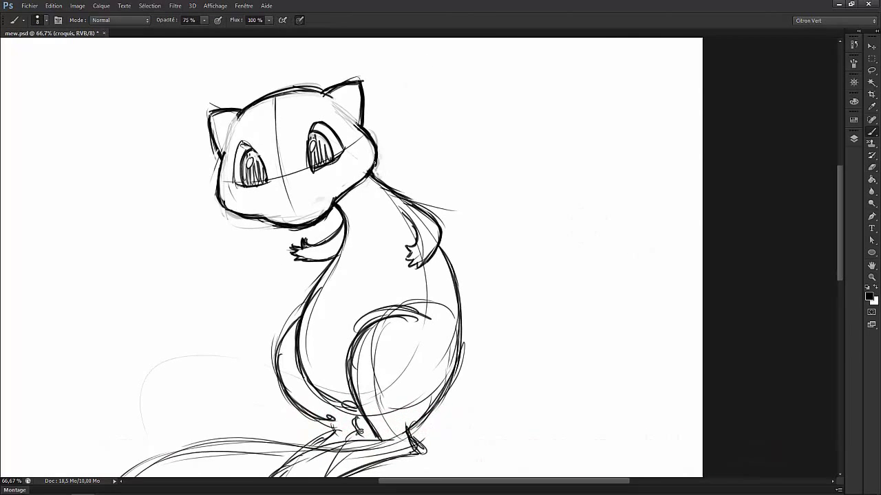
pyautogui.hotkey('ctrl', '+')
pyautogui.moveTo(535, 189); pyautogui.dragTo(560, 236)
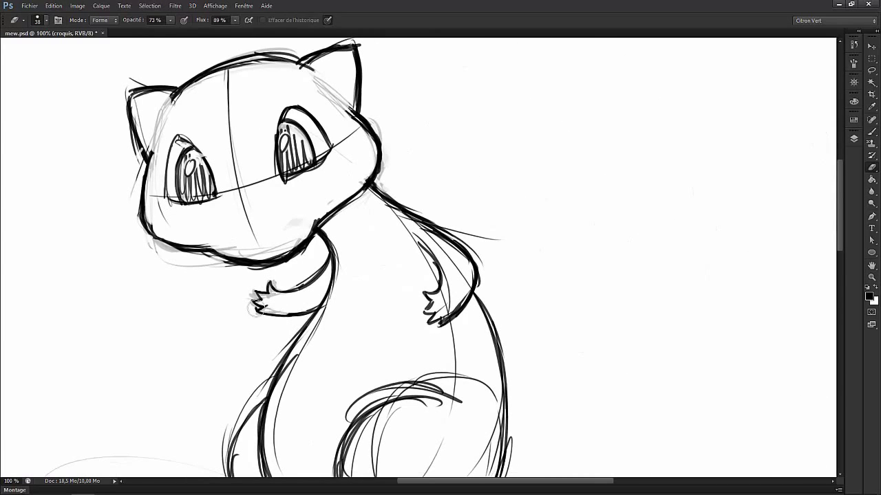
pyautogui.press('e')
pyautogui.moveTo(428, 297)
pyautogui.mouseDown()
pyautogui.moveTo(457, 293)
pyautogui.moveTo(442, 317)
pyautogui.moveTo(428, 313)
pyautogui.moveTo(436, 298)
pyautogui.moveTo(427, 297)
pyautogui.moveTo(459, 318)
pyautogui.mouseUp()
pyautogui.press('b')
pyautogui.press('e')
pyautogui.press('b')
# Go over the tail's contour with darker strokes from its base around the curve.
pyautogui.hotkey('ctrl', '-')
pyautogui.moveTo(428, 474); pyautogui.dragTo(485, 237)
pyautogui.scroll(3, 538, 213)
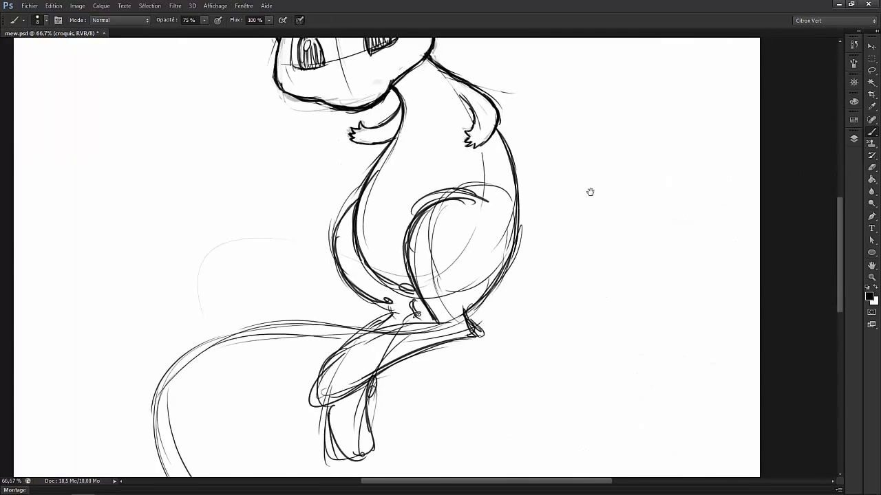
pyautogui.hotkey('ctrl', '+')
pyautogui.moveTo(169, 185)
pyautogui.mouseDown()
pyautogui.moveTo(317, 118)
pyautogui.moveTo(441, 109)
pyautogui.mouseUp()
pyautogui.moveTo(628, 80); pyautogui.dragTo(524, 163)
# Define the near foot with a heavy contour and short toe lines at its tip.
pyautogui.moveTo(421, 207)
pyautogui.mouseDown()
pyautogui.moveTo(523, 166)
pyautogui.moveTo(523, 199)
pyautogui.moveTo(311, 241)
pyautogui.moveTo(277, 292)
pyautogui.mouseUp()
pyautogui.press('e')
pyautogui.press('b')
pyautogui.moveTo(317, 226); pyautogui.dragTo(270, 304)
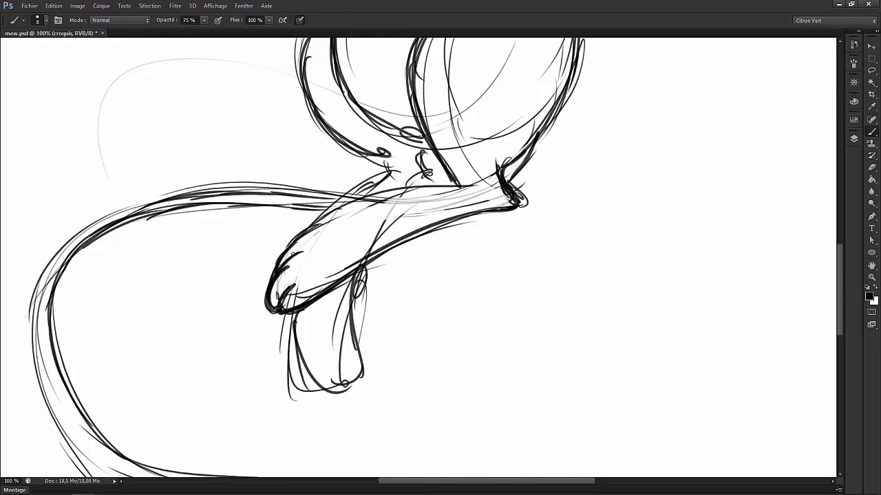
# Erase the construction lines inside the near foot and darken the far leg's ankle.
pyautogui.press('e')
pyautogui.moveTo(421, 180)
pyautogui.mouseDown()
pyautogui.moveTo(294, 244)
pyautogui.moveTo(431, 180)
pyautogui.moveTo(402, 209)
pyautogui.mouseUp()
pyautogui.press('b')
pyautogui.press('e')
pyautogui.press('b')
pyautogui.moveTo(387, 158); pyautogui.dragTo(351, 196)
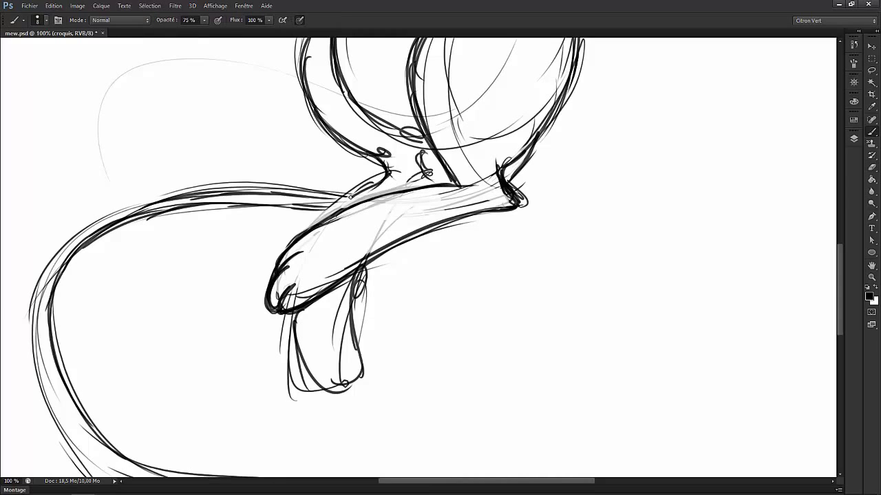
# Redraw the far foot's rounded contour and toes, erasing its old rough lines.
pyautogui.moveTo(293, 317); pyautogui.dragTo(361, 375)
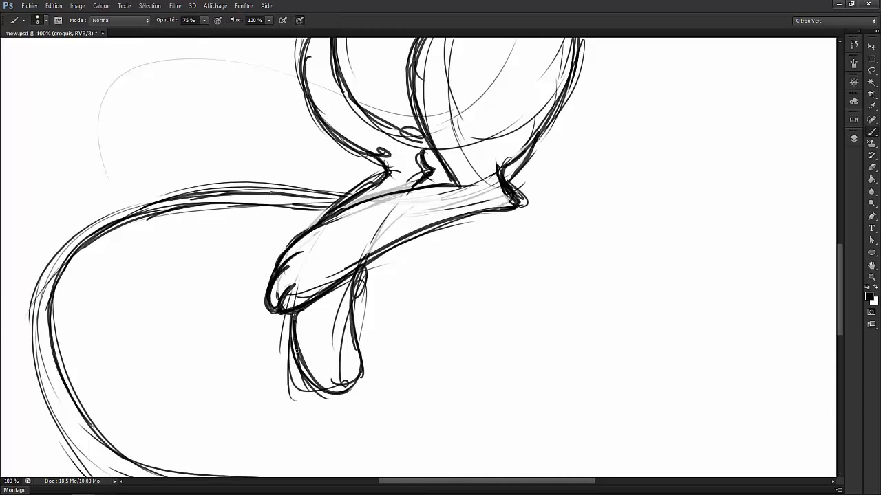
pyautogui.hotkey('ctrl', 'z')
pyautogui.press('e')
pyautogui.press('b')
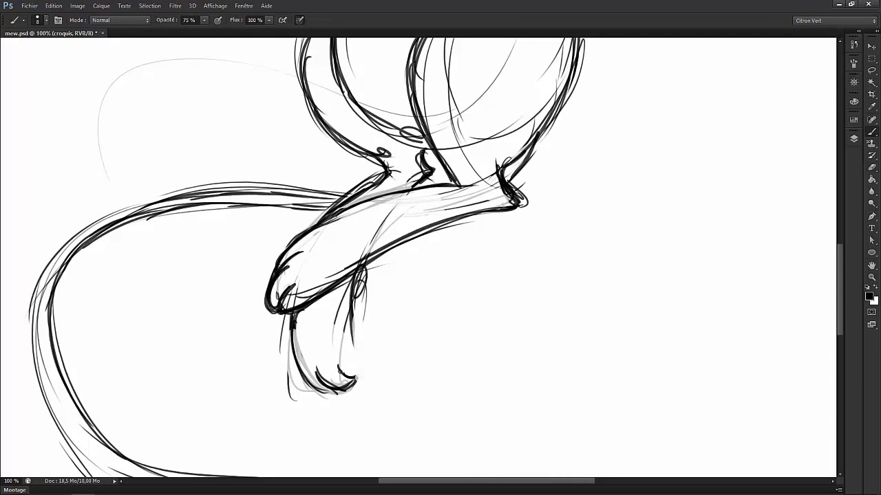
pyautogui.press('e')
pyautogui.moveTo(341, 375)
pyautogui.mouseDown()
pyautogui.moveTo(364, 278)
pyautogui.moveTo(355, 320)
pyautogui.mouseUp()
pyautogui.press('b')
pyautogui.moveTo(315, 366); pyautogui.dragTo(355, 379)
# Erase the rough lines around the near thigh and redraw its top contour as one clean curve.
pyautogui.moveTo(339, 338); pyautogui.dragTo(333, 481)
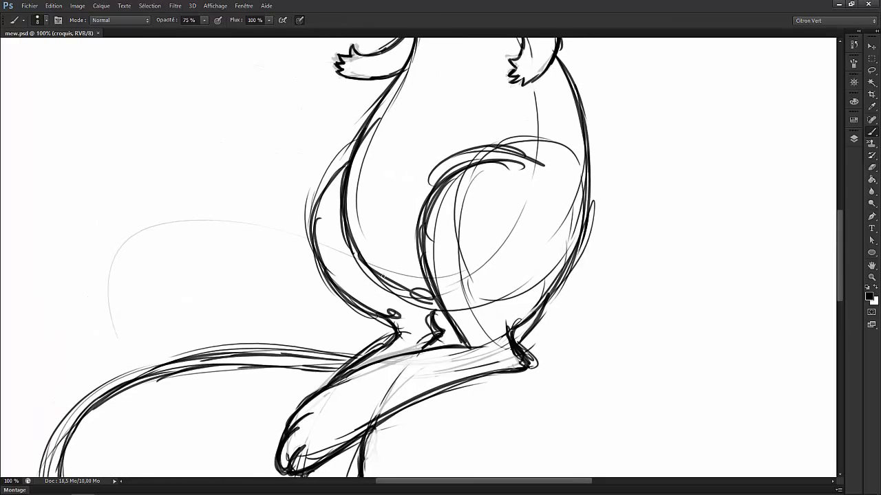
pyautogui.press('e')
pyautogui.moveTo(505, 189); pyautogui.dragTo(472, 263)
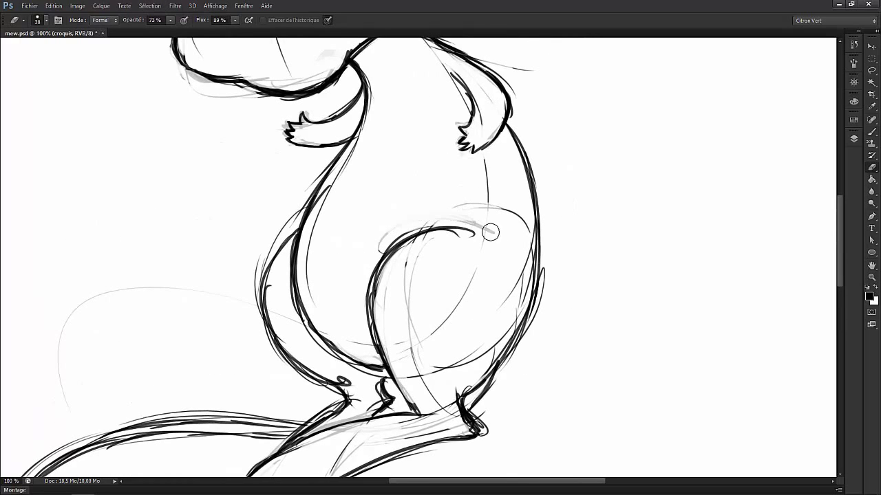
pyautogui.moveTo(489, 232)
pyautogui.mouseDown()
pyautogui.moveTo(385, 299)
pyautogui.moveTo(485, 227)
pyautogui.mouseUp()
pyautogui.press('b')
pyautogui.moveTo(416, 219); pyautogui.dragTo(491, 232)
# Draw a short eyebrow stroke above each eye.
pyautogui.hotkey('ctrl', '-')
pyautogui.hotkey('ctrl', '-')
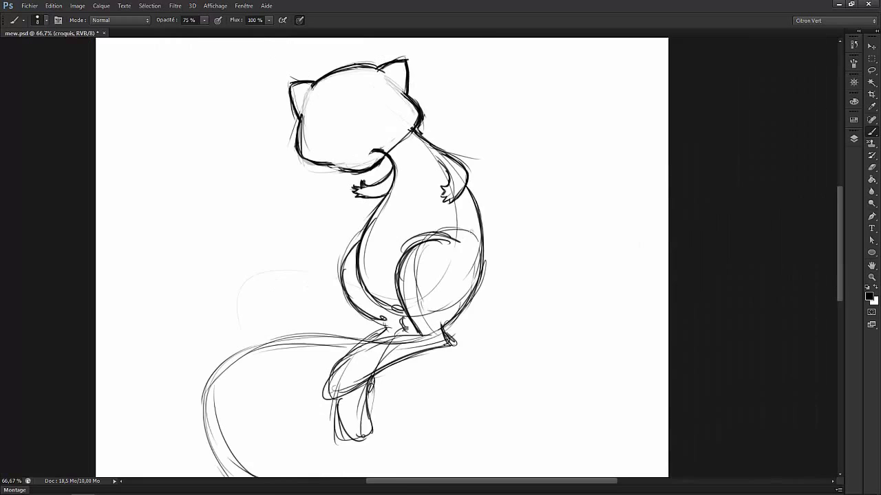
pyautogui.hotkey('ctrl', 'alt', '0')
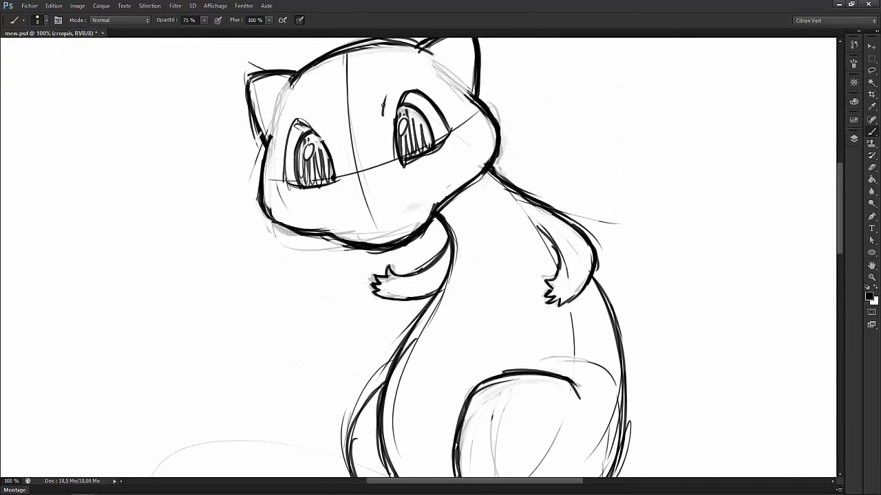
pyautogui.hotkey('ctrl', '-')
pyautogui.hotkey('ctrl', '-')
pyautogui.press('v')
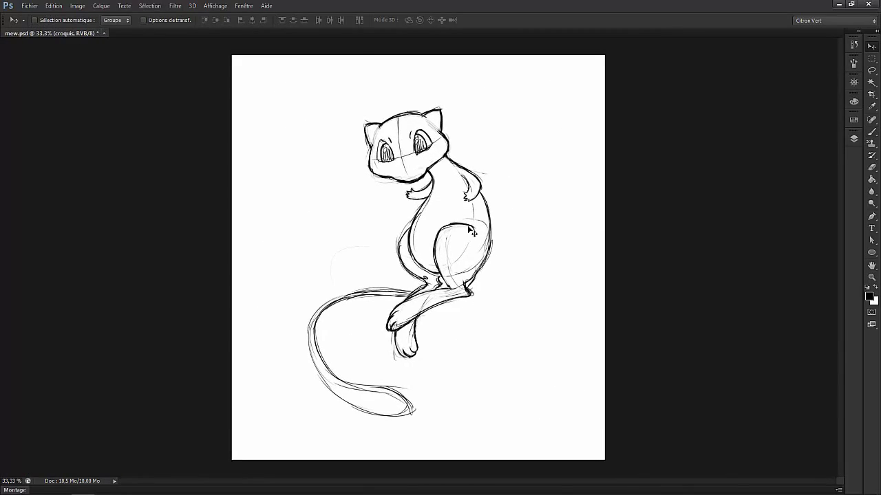
pyautogui.hotkey('ctrl', '+')
pyautogui.hotkey('ctrl', '-')
pyautogui.press('b')
pyautogui.hotkey('ctrl', '+')
pyautogui.hotkey('ctrl', '+')
pyautogui.moveTo(616, 225)
pyautogui.mouseDown()
pyautogui.moveTo(574, 273)
pyautogui.moveTo(486, 235)
pyautogui.mouseUp()
# Lasso the tail and try to warp its curve.
pyautogui.hotkey('ctrl', '-')
pyautogui.press('l')
pyautogui.moveTo(389, 289); pyautogui.dragTo(392, 293)
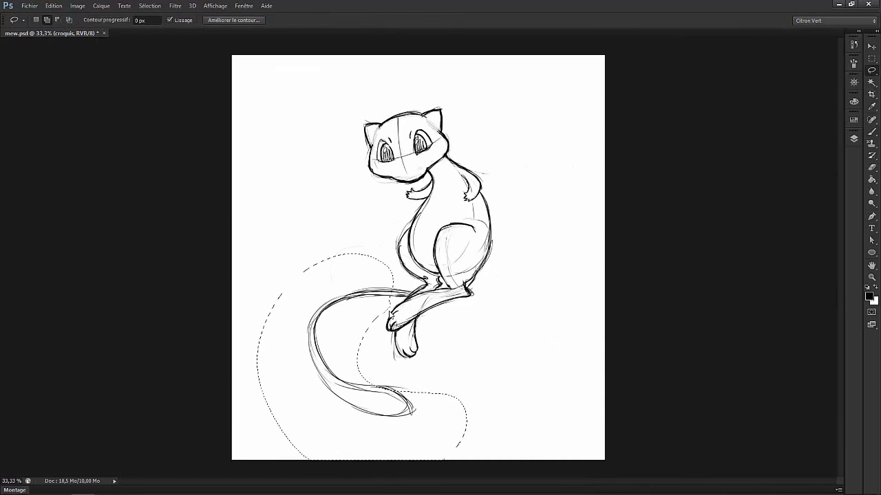
pyautogui.hotkey('ctrl', 't')
pyautogui.moveTo(399, 357)
pyautogui.mouseDown()
pyautogui.moveTo(394, 302)
pyautogui.moveTo(419, 344)
pyautogui.moveTo(477, 379)
pyautogui.mouseUp()
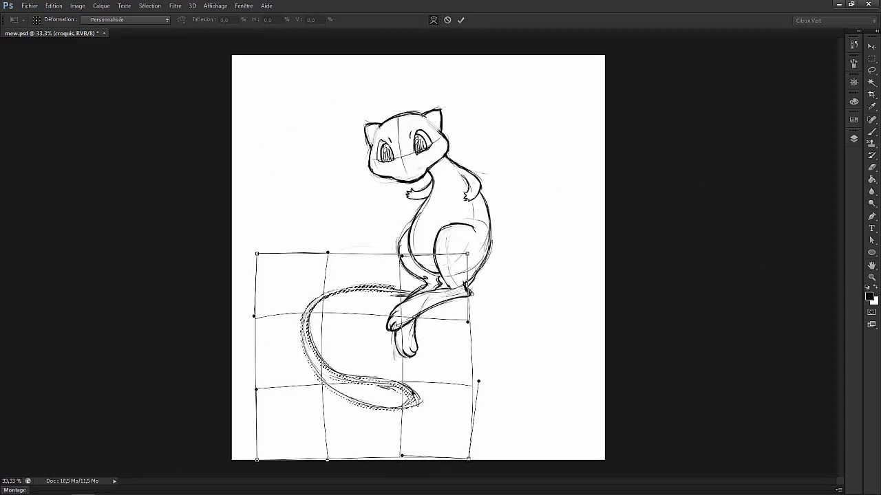
pyautogui.click(461, 20)
pyautogui.hotkey('ctrl', 'd')
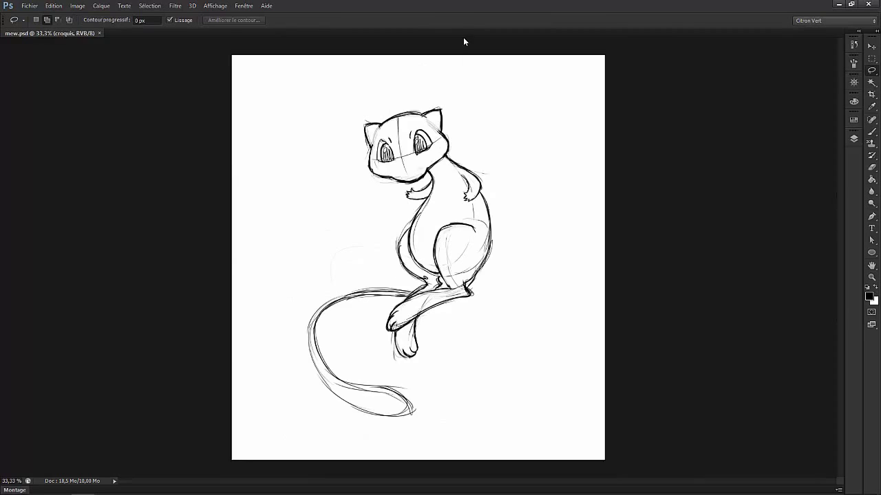
# Colorize the croquis sketch red and lower the layer's opacity to about 25%.
pyautogui.click(854, 138)
pyautogui.hotkey('ctrl', 'u')
pyautogui.click(688, 377)
pyautogui.click(788, 287)
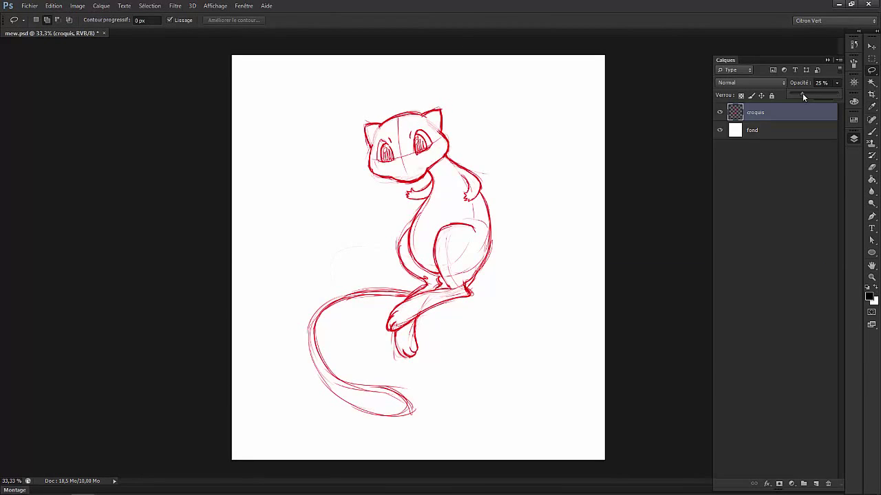
pyautogui.press('3')
# Create a new layer named contour above the sketch for inking with the Brush.
pyautogui.hotkey('ctrl', 'shift', 'n')
pyautogui.write('contour')
pyautogui.press('Return')
pyautogui.click(853, 138)
pyautogui.press('b')
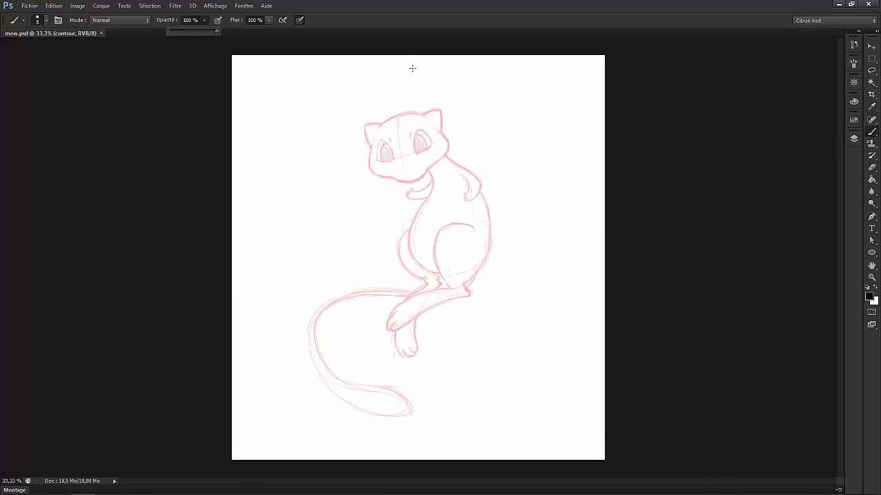
# Ink the right eyebrow and the right eye's closed outline in black over the sketch.
pyautogui.hotkey('ctrl', '+')
pyautogui.hotkey('ctrl', '+')
pyautogui.hotkey('ctrl', '+')
pyautogui.hotkey('ctrl', '+')
pyautogui.moveTo(482, 227)
pyautogui.mouseDown()
pyautogui.moveTo(630, 260)
pyautogui.moveTo(572, 164)
pyautogui.mouseUp()
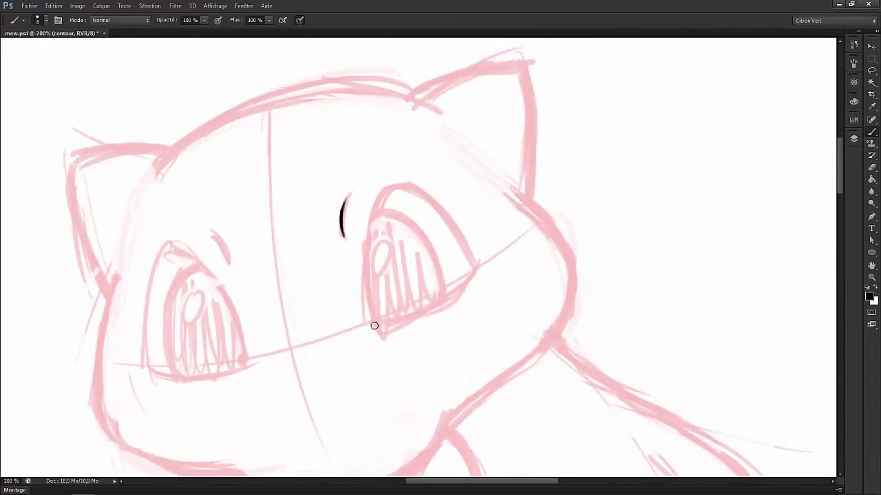
pyautogui.moveTo(375, 326)
pyautogui.mouseDown()
pyautogui.moveTo(368, 242)
pyautogui.moveTo(382, 195)
pyautogui.mouseUp()
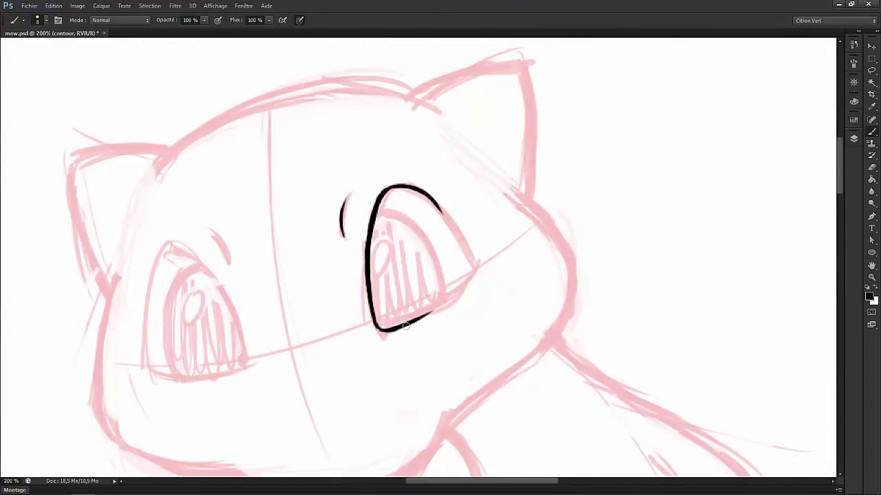
pyautogui.moveTo(433, 201); pyautogui.dragTo(475, 270)
# Adjust the eraser tip and clean up the upper-right edge of the right eye's outline.
pyautogui.press('e')
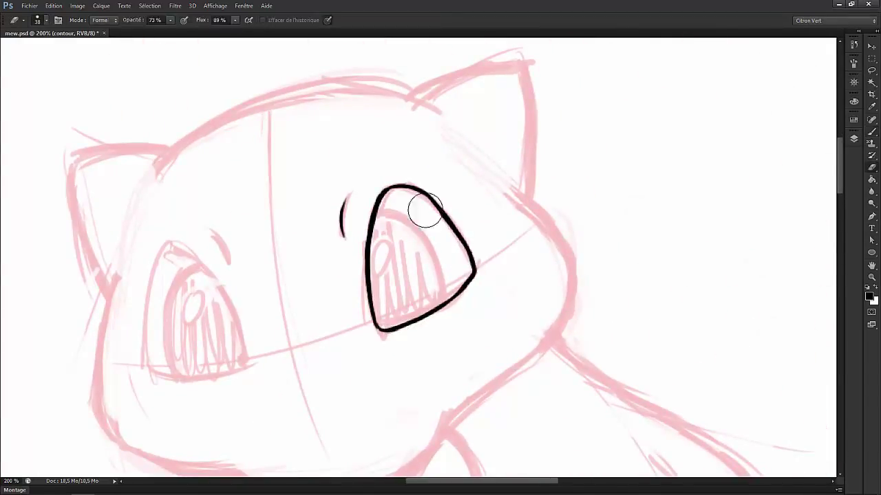
pyautogui.rightClick(421, 206)
pyautogui.press('Return')
pyautogui.moveTo(422, 206); pyautogui.dragTo(460, 237)
# Ink the right eye's iris curve and oval highlight, plus the left eyebrow stroke.
pyautogui.press('b')
pyautogui.scroll(-1, 459, 234)
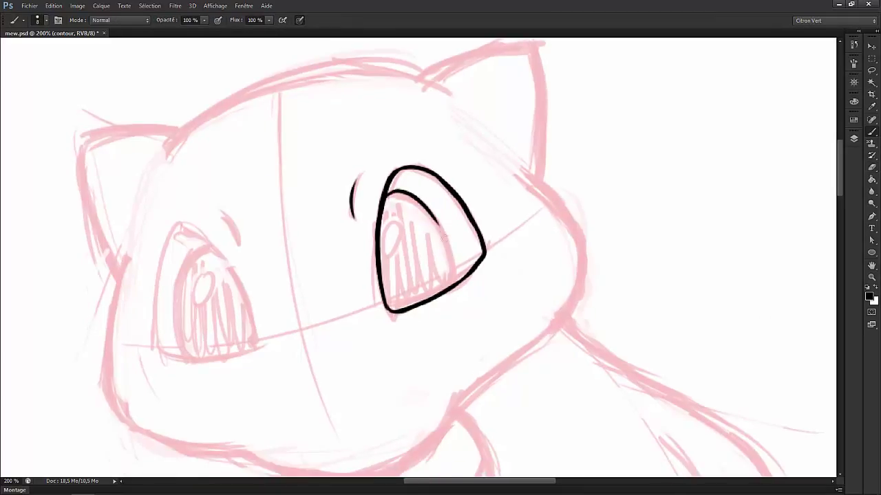
pyautogui.moveTo(390, 224); pyautogui.dragTo(392, 227)
pyautogui.hscroll(-5, 414, 222)
pyautogui.moveTo(405, 198); pyautogui.dragTo(415, 215)
pyautogui.scroll(-1, 358, 193)
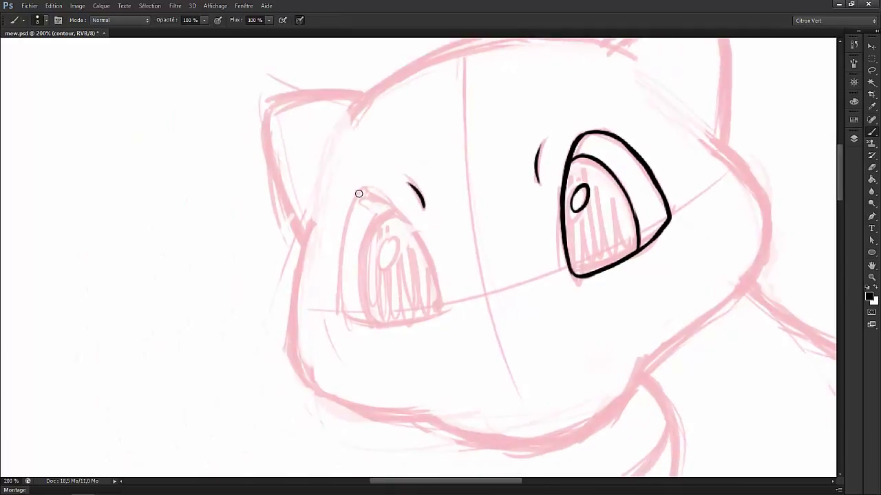
# Ink the left eye's closed outline, its iris curve and the small oval highlight.
pyautogui.moveTo(359, 191)
pyautogui.mouseDown()
pyautogui.moveTo(425, 246)
pyautogui.moveTo(444, 296)
pyautogui.mouseUp()
pyautogui.moveTo(338, 276); pyautogui.dragTo(352, 205)
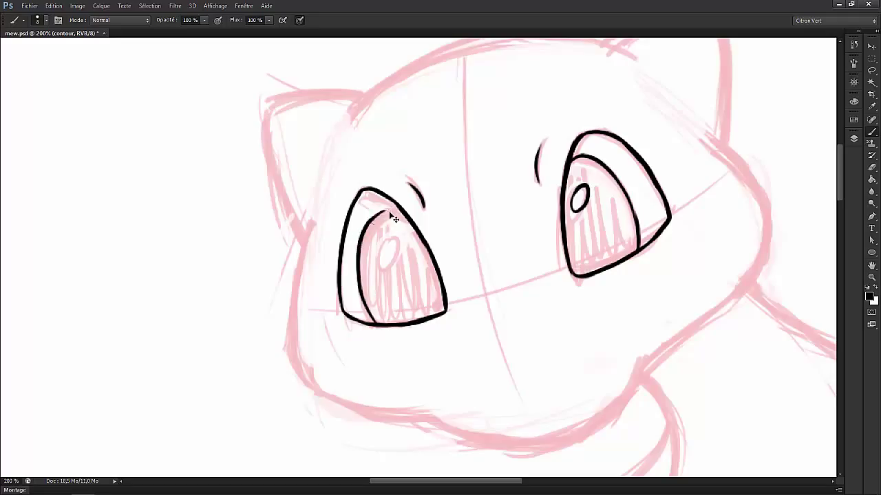
pyautogui.moveTo(384, 241); pyautogui.dragTo(384, 242)
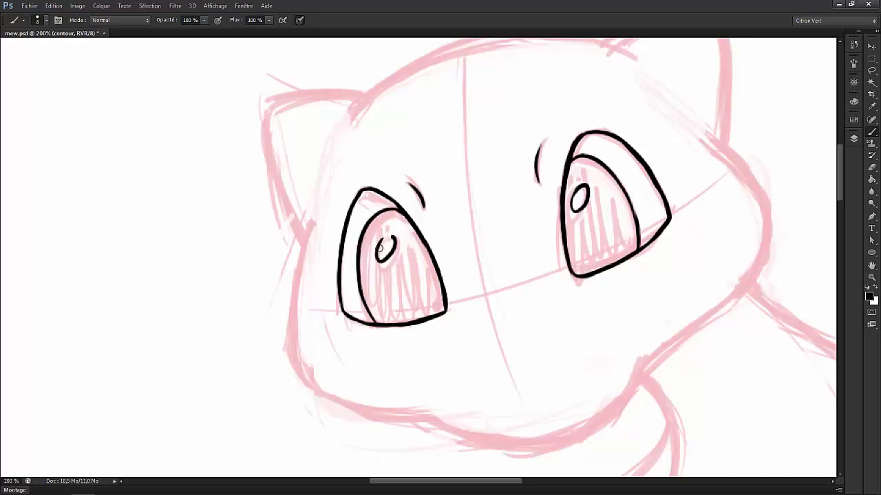
# Ink the left ear's contour and continue the line across the top of the head.
pyautogui.scroll(1, 304, 147)
pyautogui.hscroll(-1, 304, 147)
pyautogui.moveTo(325, 275); pyautogui.dragTo(354, 134)
pyautogui.scroll(1, 353, 134)
pyautogui.hscroll(1, 354, 134)
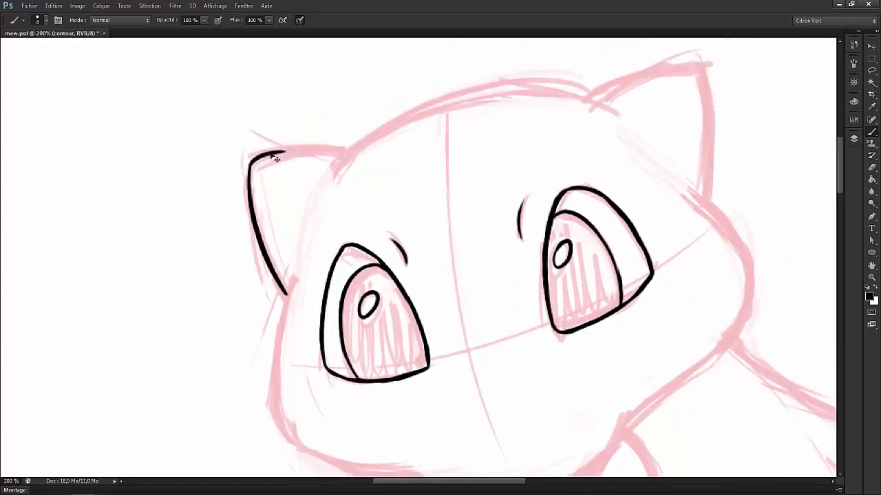
pyautogui.hscroll(2, 392, 163)
pyautogui.scroll(1, 393, 163)
pyautogui.moveTo(267, 162); pyautogui.dragTo(448, 126)
# Ink the right ear's top and outer edges, joining them to the line of the head.
pyautogui.hscroll(1, 400, 137)
pyautogui.hscroll(1, 448, 126)
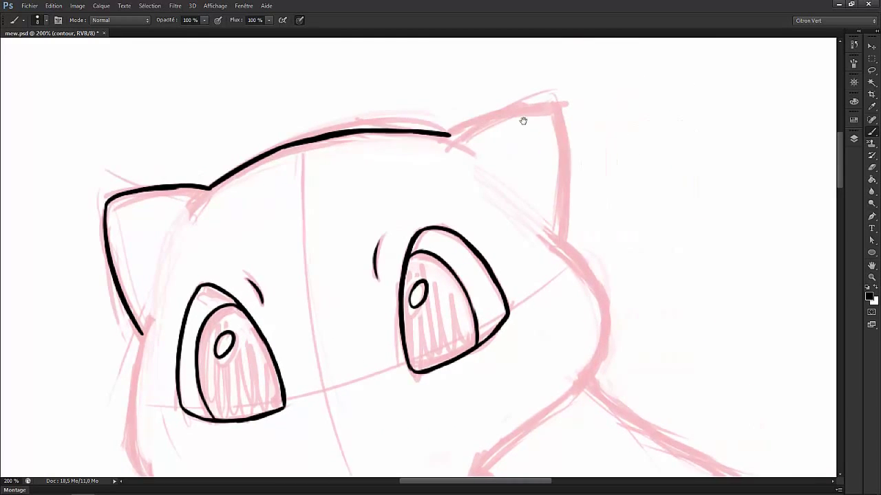
pyautogui.hscroll(1, 523, 120)
pyautogui.hscroll(1, 523, 125)
pyautogui.scroll(1, 523, 126)
pyautogui.moveTo(410, 149)
pyautogui.mouseDown()
pyautogui.moveTo(523, 125)
pyautogui.moveTo(436, 233)
pyautogui.moveTo(439, 272)
pyautogui.mouseUp()
pyautogui.scroll(-1, 417, 198)
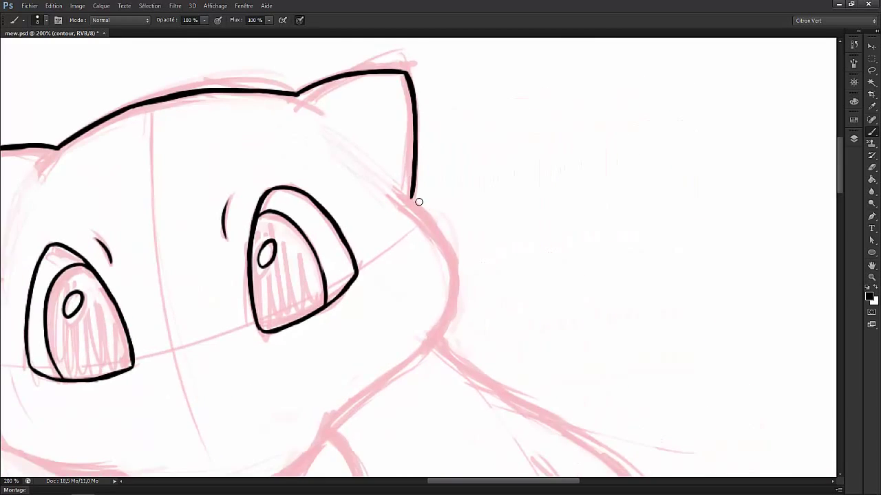
# Ink the right cheek's curve from the base of the ear down to the neck.
pyautogui.moveTo(417, 198); pyautogui.dragTo(454, 276)
pyautogui.scroll(-1, 452, 204)
pyautogui.moveTo(447, 186); pyautogui.dragTo(458, 242)
pyautogui.scroll(-2, 425, 197)
pyautogui.scroll(2, 426, 198)
pyautogui.hscroll(2, 272, 190)
pyautogui.scroll(-1, 272, 191)
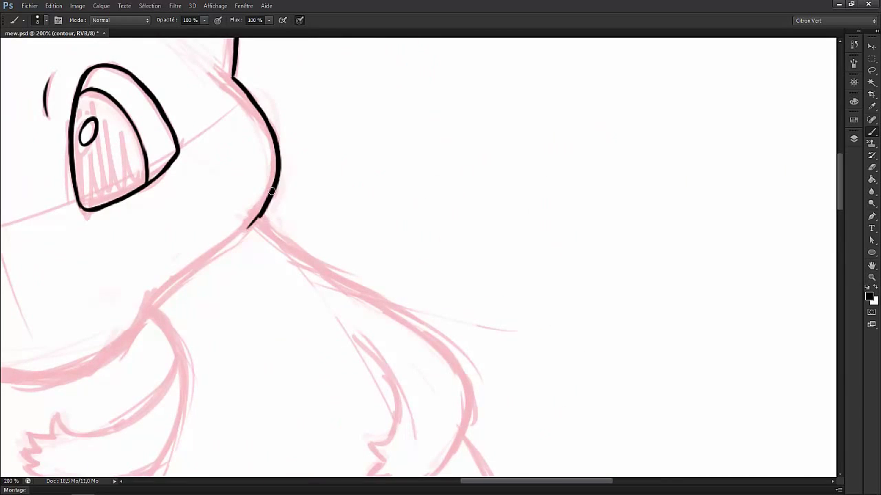
# Ink the near arm from the neck over the shoulder, with its inner edge and pointed fingers.
pyautogui.scroll(-1, 226, 240)
pyautogui.moveTo(244, 195)
pyautogui.mouseDown()
pyautogui.moveTo(277, 232)
pyautogui.moveTo(397, 299)
pyautogui.mouseUp()
pyautogui.hscroll(1, 277, 232)
pyautogui.scroll(-1, 397, 299)
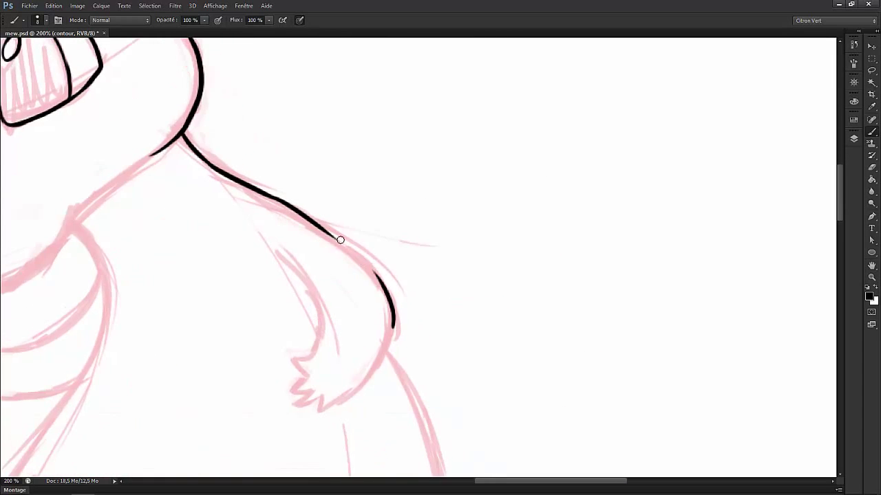
pyautogui.scroll(-1, 338, 240)
pyautogui.scroll(-1, 290, 204)
pyautogui.moveTo(300, 147); pyautogui.dragTo(311, 274)
pyautogui.scroll(-1, 313, 239)
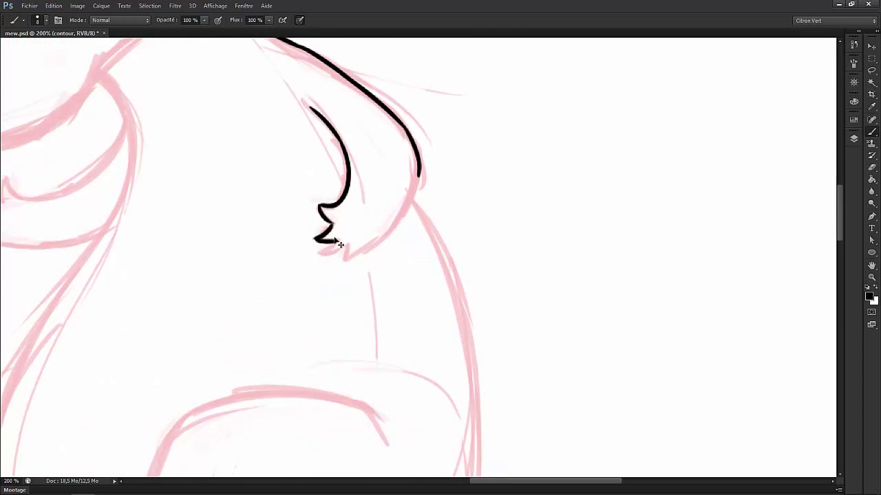
# Ink the body's back contour from the near arm down around the rump toward the ankle.
pyautogui.scroll(-1, 406, 234)
pyautogui.moveTo(414, 184)
pyautogui.mouseDown()
pyautogui.moveTo(406, 234)
pyautogui.moveTo(424, 220)
pyautogui.moveTo(443, 321)
pyautogui.mouseUp()
pyautogui.scroll(-1, 424, 220)
pyautogui.scroll(-1, 442, 321)
pyautogui.scroll(-1, 454, 177)
pyautogui.scroll(-1, 454, 177)
pyautogui.moveTo(447, 100)
pyautogui.mouseDown()
pyautogui.moveTo(432, 162)
pyautogui.moveTo(375, 250)
pyautogui.mouseUp()
pyautogui.hotkey('ctrl', 'z')
pyautogui.scroll(-1, 448, 157)
pyautogui.scroll(-1, 415, 192)
pyautogui.moveTo(414, 191); pyautogui.dragTo(365, 237)
# Ink the near leg's ankle curves and the rounded heel, starting the line of the sole.
pyautogui.scroll(-1, 386, 227)
pyautogui.moveTo(358, 206); pyautogui.dragTo(385, 279)
pyautogui.moveTo(422, 162); pyautogui.dragTo(359, 227)
pyautogui.scroll(-2, 413, 230)
pyautogui.hscroll(-1, 413, 230)
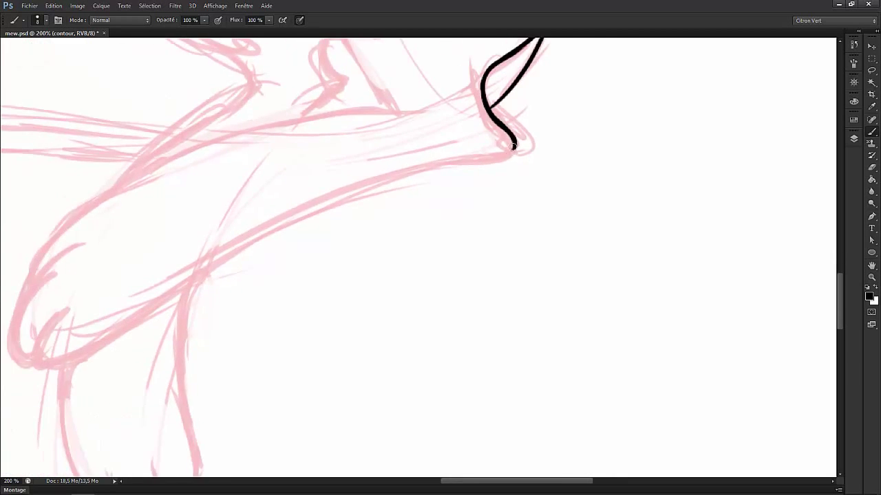
pyautogui.moveTo(513, 146); pyautogui.dragTo(483, 157)
pyautogui.scroll(-1, 496, 151)
pyautogui.hscroll(-1, 496, 152)
pyautogui.click(423, 169)
pyautogui.moveTo(428, 168); pyautogui.dragTo(563, 134)
# Ink the near foot's lowest toe and connect its sole line back to the heel.
pyautogui.scroll(-2, 524, 190)
pyautogui.hscroll(-2, 524, 191)
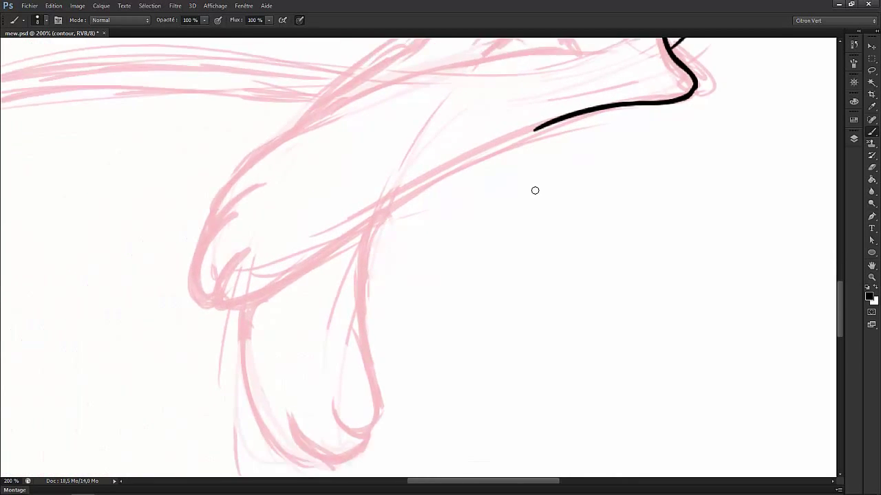
pyautogui.moveTo(289, 244); pyautogui.dragTo(324, 207)
pyautogui.moveTo(308, 269); pyautogui.dragTo(468, 165)
pyautogui.scroll(1, 433, 193)
pyautogui.hscroll(1, 432, 192)
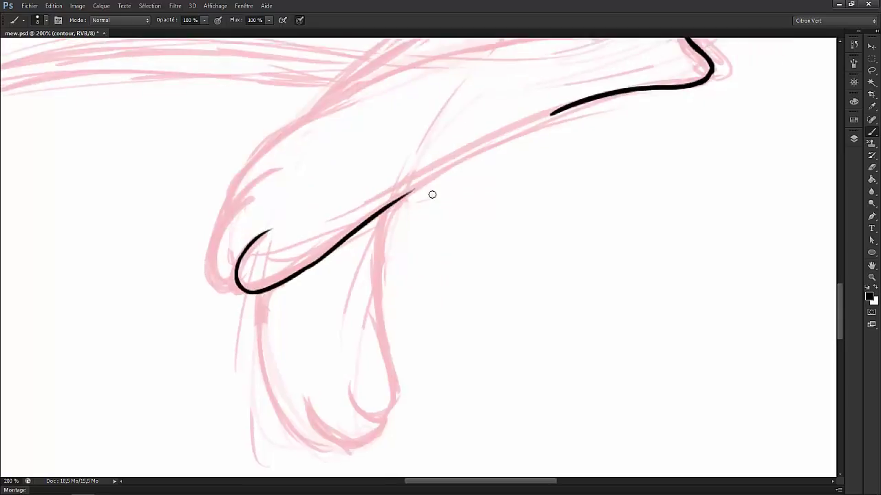
pyautogui.moveTo(432, 193); pyautogui.dragTo(532, 130)
pyautogui.scroll(1, 481, 158)
pyautogui.hscroll(1, 482, 159)
pyautogui.moveTo(403, 178); pyautogui.dragTo(523, 124)
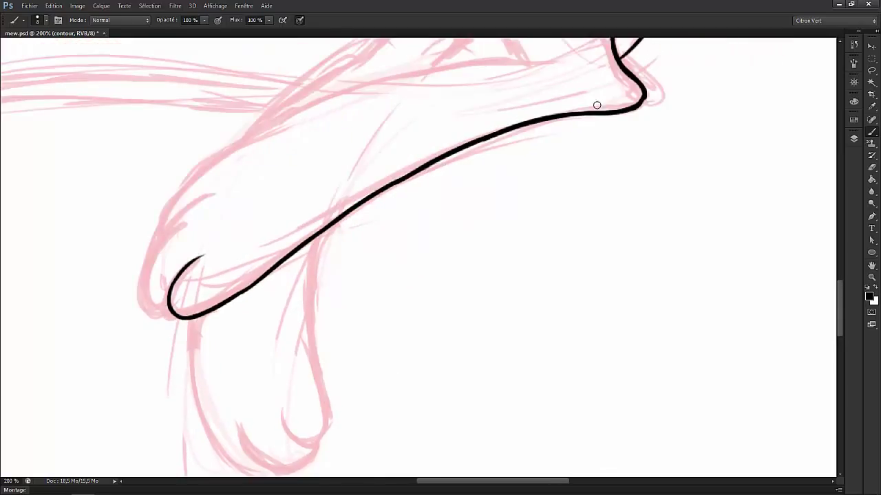
# Ink the near foot's middle toe as a curve beside the lowest toe.
pyautogui.scroll(1, 365, 273)
pyautogui.hscroll(-3, 365, 273)
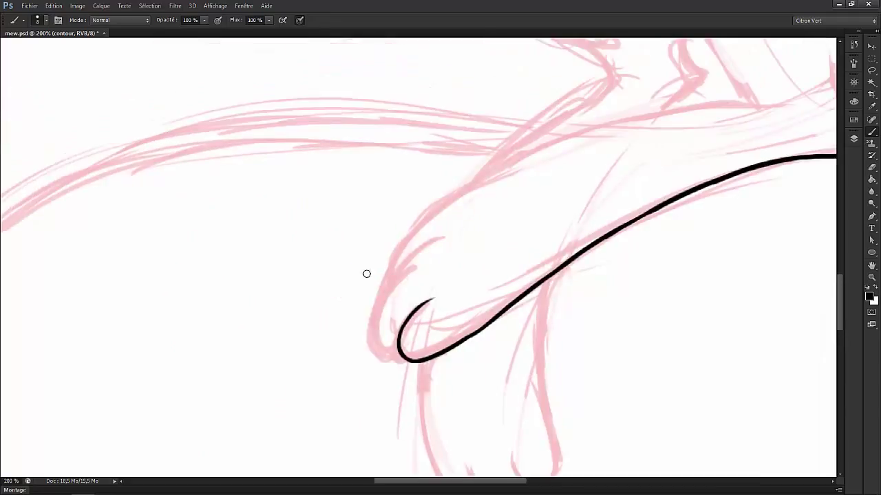
pyautogui.moveTo(423, 245); pyautogui.dragTo(403, 347)
pyautogui.hotkey('ctrl', 'z')
pyautogui.hotkey('ctrl', 'z')
pyautogui.moveTo(423, 246); pyautogui.dragTo(379, 354)
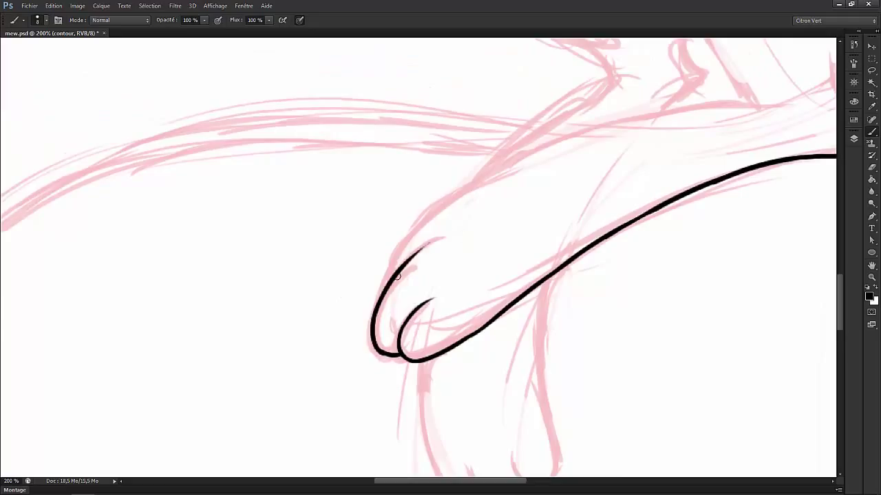
# Ink the near foot's uppermost toe and the first part of the foot's top contour.
pyautogui.moveTo(382, 289)
pyautogui.mouseDown()
pyautogui.moveTo(459, 230)
pyautogui.moveTo(456, 246)
pyautogui.moveTo(515, 221)
pyautogui.mouseUp()
pyautogui.scroll(1, 458, 229)
pyautogui.hscroll(2, 458, 229)
pyautogui.scroll(1, 560, 202)
pyautogui.press('e')
pyautogui.hscroll(2, 460, 269)
pyautogui.press('b')
pyautogui.press('e')
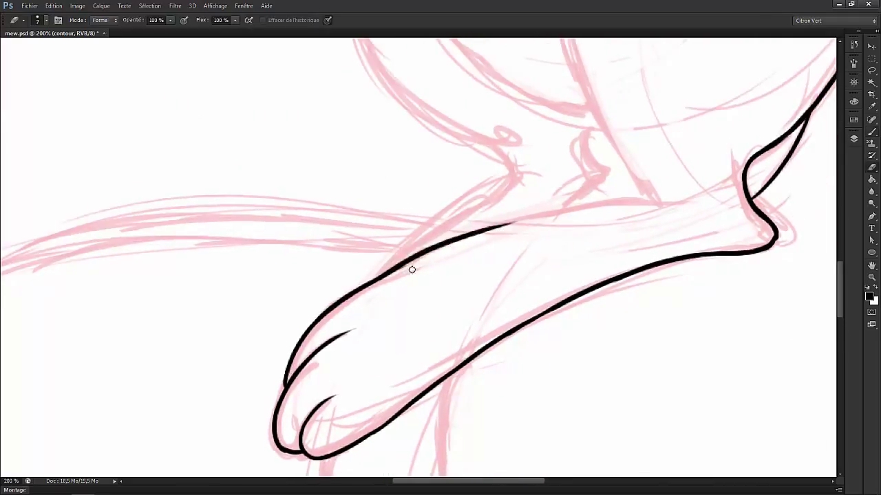
# Extend the near foot's top contour to the base of the leg.
pyautogui.press('b')
pyautogui.hscroll(1, 536, 219)
pyautogui.moveTo(430, 240); pyautogui.dragTo(534, 221)
pyautogui.scroll(2, 535, 221)
pyautogui.hscroll(2, 482, 275)
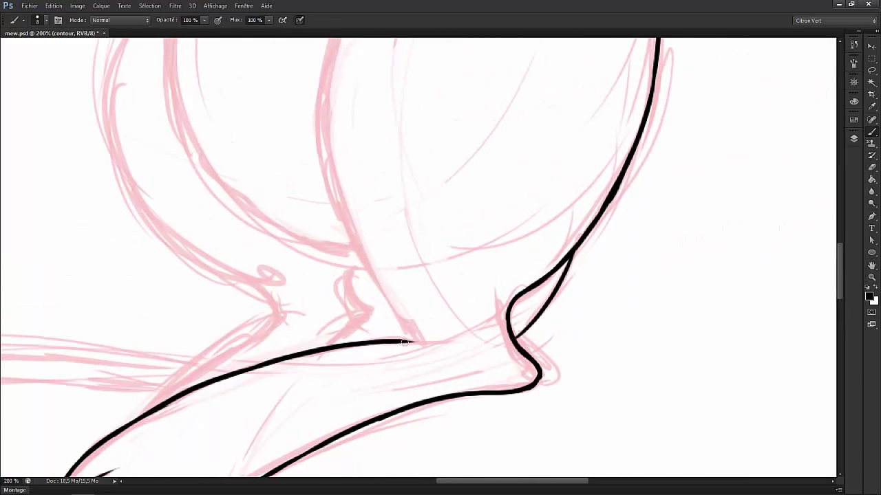
# Ink the near thigh's front contour from the top of the foot up toward the knee.
pyautogui.scroll(1, 415, 277)
pyautogui.moveTo(426, 384); pyautogui.dragTo(377, 271)
pyautogui.scroll(2, 382, 310)
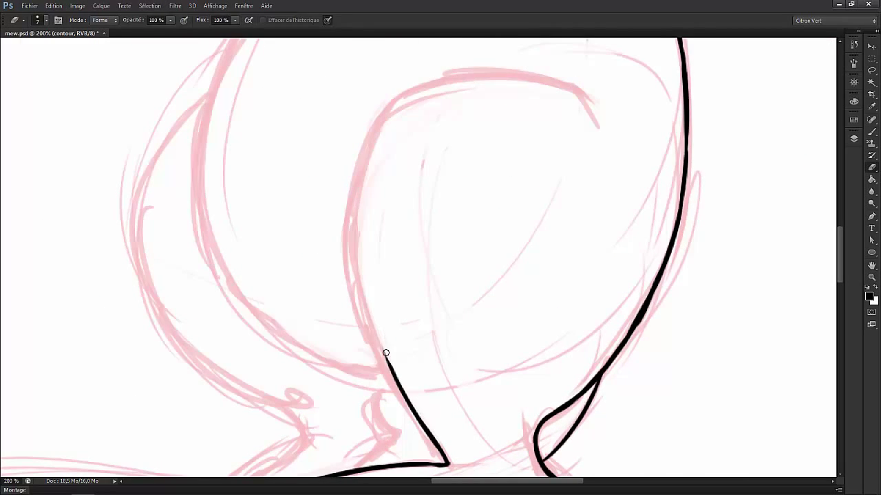
pyautogui.moveTo(386, 353); pyautogui.dragTo(376, 260)
pyautogui.scroll(1, 408, 286)
pyautogui.moveTo(376, 313); pyautogui.dragTo(475, 156)
# Ink the near thigh's top contour as one smooth arc hooking down at its end.
pyautogui.scroll(1, 475, 156)
pyautogui.hscroll(2, 474, 156)
pyautogui.hscroll(1, 364, 197)
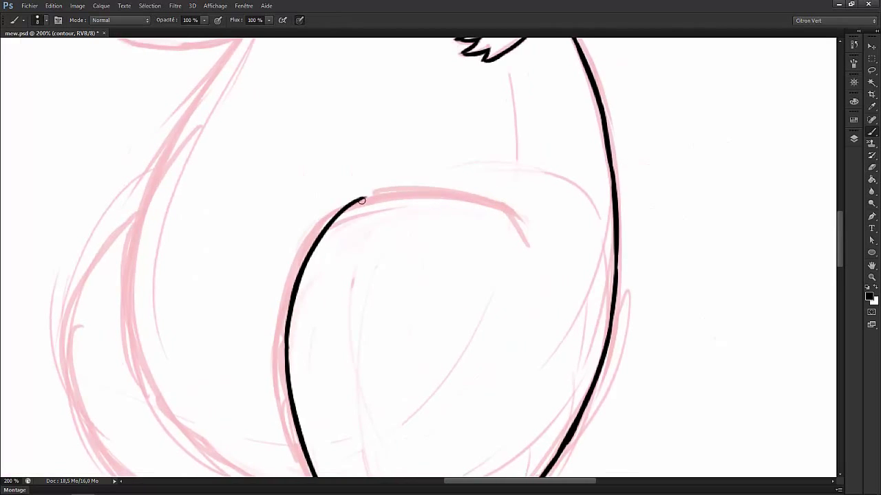
pyautogui.moveTo(356, 199); pyautogui.dragTo(481, 191)
pyautogui.hotkey('ctrl', 'z')
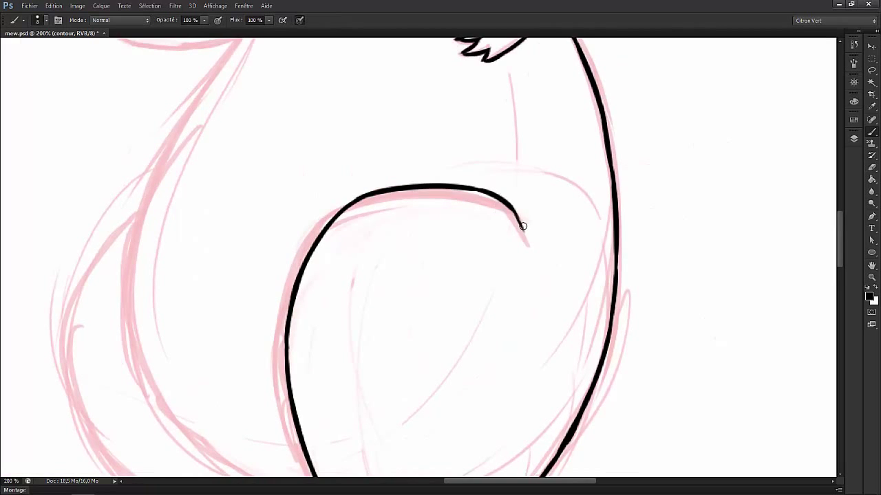
# Ink the left cheek's contour from the base of the ear down to the jaw.
pyautogui.scroll(3, 489, 328)
pyautogui.scroll(2, 374, 216)
pyautogui.hscroll(-2, 373, 216)
pyautogui.moveTo(382, 144)
pyautogui.mouseDown()
pyautogui.moveTo(372, 265)
pyautogui.moveTo(448, 308)
pyautogui.mouseUp()
pyautogui.hscroll(1, 447, 306)
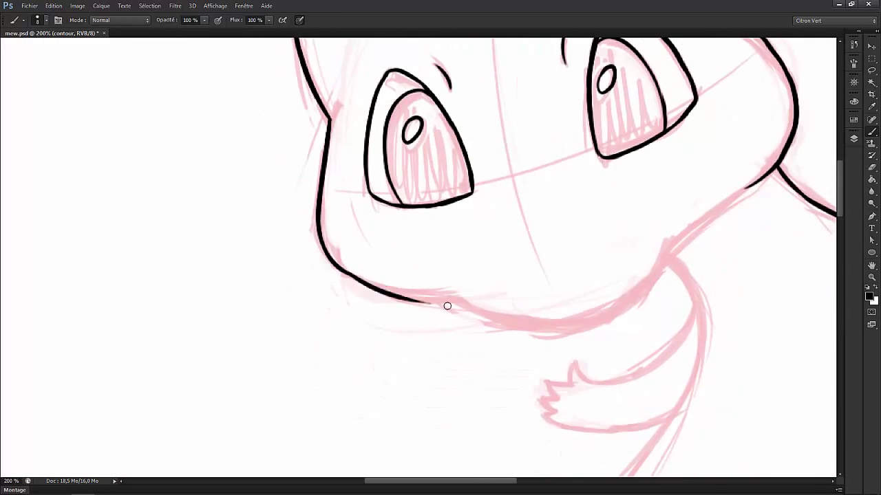
pyautogui.hotkey('ctrl', 'z')
# Ink the jaw and rounded chin contour across to the right cheek.
pyautogui.hscroll(2, 448, 306)
pyautogui.scroll(1, 447, 306)
pyautogui.moveTo(269, 295); pyautogui.dragTo(293, 318)
pyautogui.hscroll(1, 293, 318)
pyautogui.moveTo(242, 303)
pyautogui.mouseDown()
pyautogui.moveTo(295, 310)
pyautogui.moveTo(329, 334)
pyautogui.mouseUp()
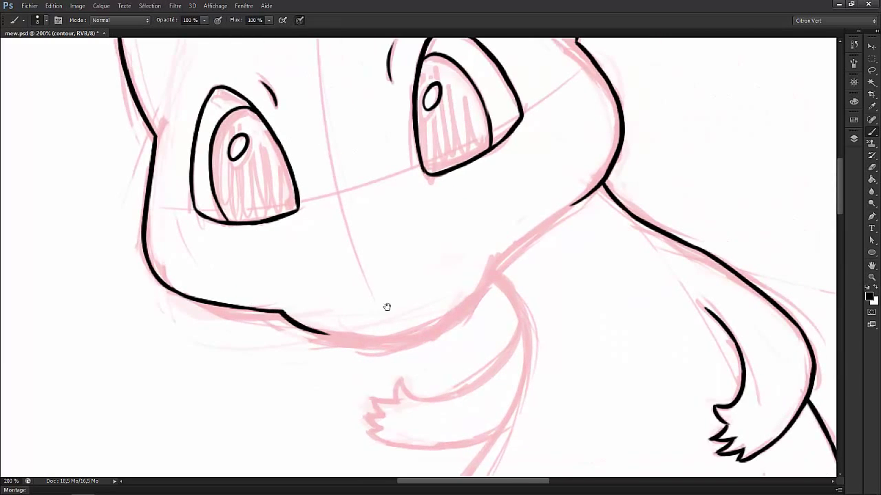
pyautogui.moveTo(387, 307); pyautogui.dragTo(386, 226)
pyautogui.moveTo(379, 262); pyautogui.dragTo(491, 184)
pyautogui.moveTo(547, 213); pyautogui.dragTo(516, 216)
pyautogui.moveTo(460, 195)
pyautogui.mouseDown()
pyautogui.moveTo(490, 243)
pyautogui.moveTo(514, 106)
pyautogui.mouseUp()
# Ink the chest line from below the chin down to the belly.
pyautogui.moveTo(507, 172); pyautogui.dragTo(434, 307)
pyautogui.hotkey('ctrl', 'z')
pyautogui.moveTo(384, 397)
pyautogui.mouseDown()
pyautogui.moveTo(403, 338)
pyautogui.moveTo(505, 199)
pyautogui.mouseUp()
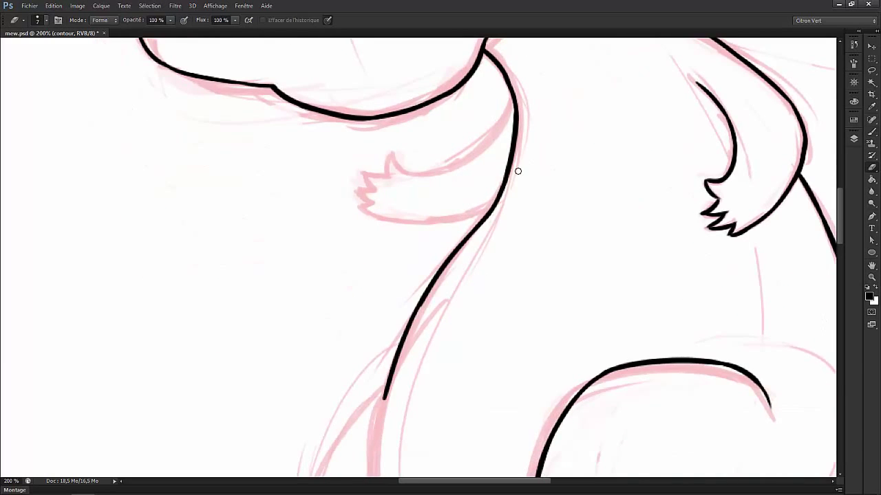
# Ink the far arm's upper and lower edges and its pointed fingers, joining them to the chest line.
pyautogui.moveTo(398, 161)
pyautogui.mouseDown()
pyautogui.moveTo(431, 183)
pyautogui.moveTo(519, 165)
pyautogui.mouseUp()
pyautogui.hotkey('ctrl', 'z')
pyautogui.moveTo(428, 178); pyautogui.dragTo(534, 143)
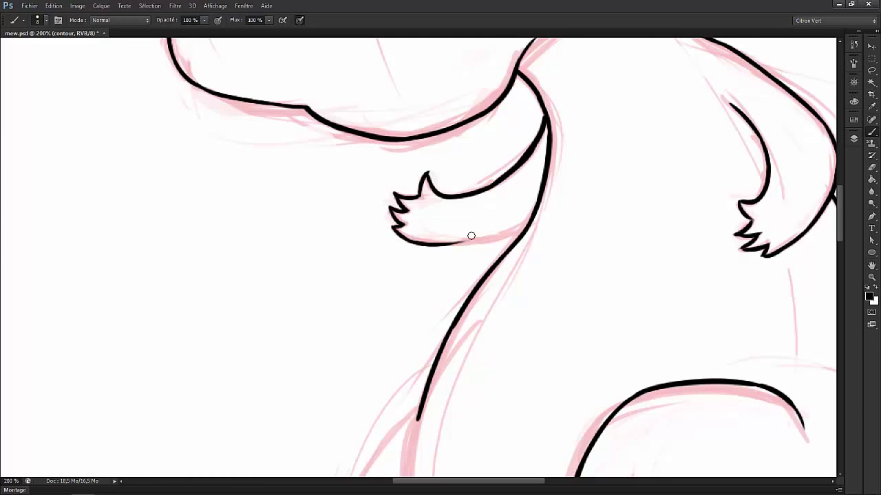
pyautogui.moveTo(471, 236); pyautogui.dragTo(532, 224)
pyautogui.scroll(-2, 488, 229)
pyautogui.press('e')
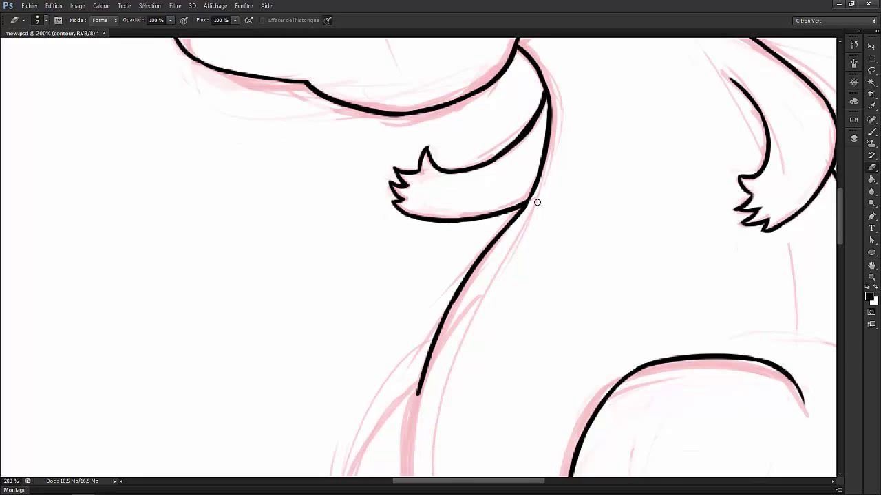
# Ink the belly's lower curve from the chest line down to the near leg.
pyautogui.press('b')
pyautogui.scroll(-9, 502, 241)
pyautogui.hscroll(6, 344, 261)
pyautogui.scroll(-3, 344, 261)
pyautogui.hscroll(3, 344, 261)
pyautogui.moveTo(246, 125)
pyautogui.mouseDown()
pyautogui.moveTo(227, 275)
pyautogui.moveTo(346, 333)
pyautogui.moveTo(387, 199)
pyautogui.moveTo(430, 169)
pyautogui.mouseUp()
# Ink the far thigh's outer contour from the belly line around and down toward the ankle.
pyautogui.scroll(5, 289, 268)
pyautogui.hscroll(-10, 328, 246)
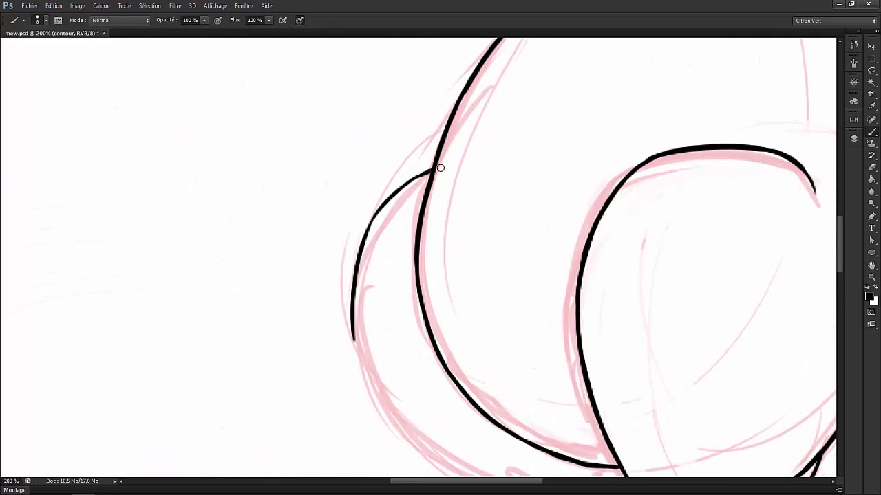
pyautogui.scroll(-4, 363, 239)
pyautogui.hscroll(5, 275, 248)
pyautogui.hotkey('ctrl', 'z')
pyautogui.moveTo(219, 277); pyautogui.dragTo(363, 389)
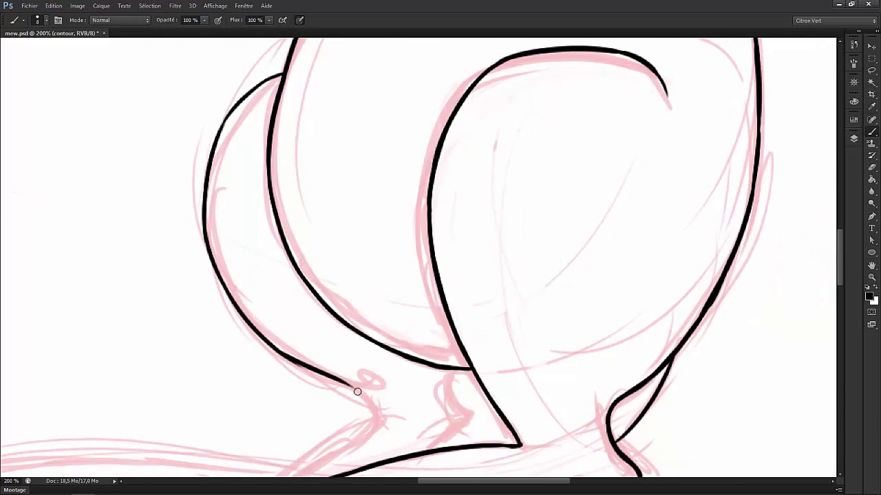
# Ink the far leg's bent ankle down to the near foot and the short wavy heel line below the belly.
pyautogui.scroll(-8, 413, 275)
pyautogui.hscroll(-3, 413, 275)
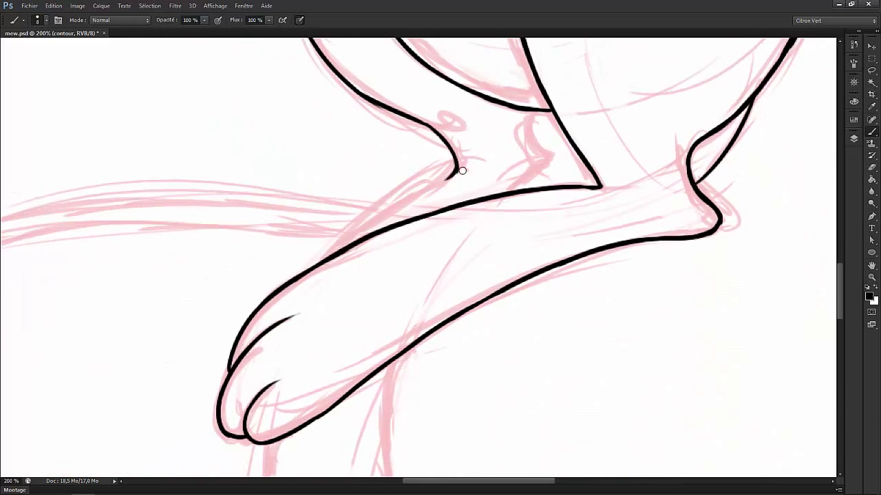
pyautogui.moveTo(463, 171)
pyautogui.mouseDown()
pyautogui.moveTo(360, 230)
pyautogui.moveTo(439, 181)
pyautogui.moveTo(461, 185)
pyautogui.mouseUp()
pyautogui.scroll(2, 482, 144)
pyautogui.hscroll(3, 482, 144)
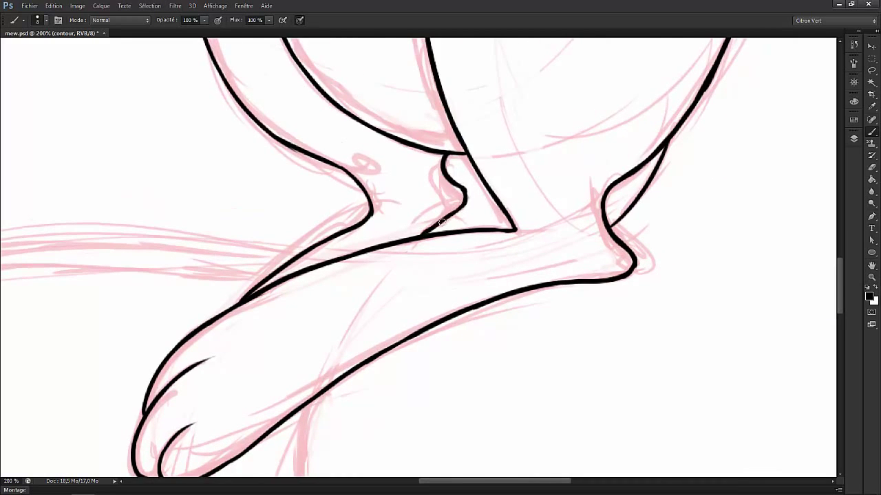
pyautogui.scroll(-4, 441, 221)
pyautogui.hscroll(-3, 442, 221)
pyautogui.press('e')
pyautogui.press('b')
# Ink the hanging far foot's two side edges and its outer rounded toe below the near foot.
pyautogui.scroll(-5, 407, 151)
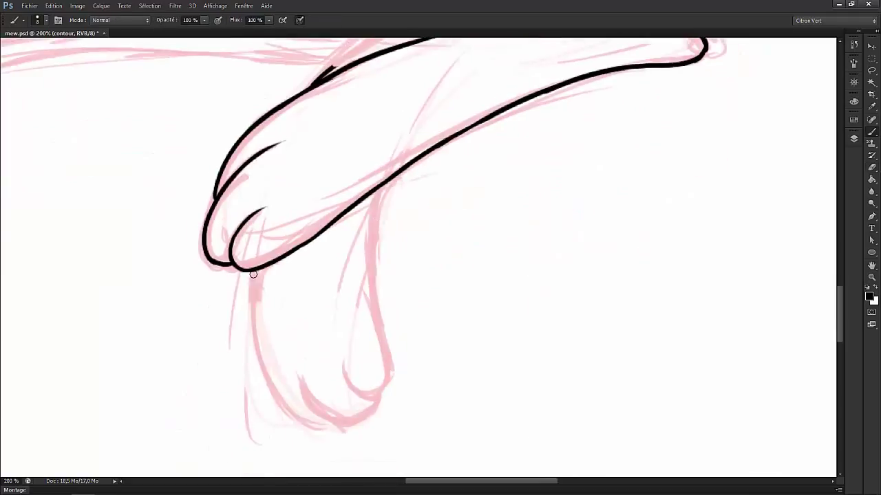
pyautogui.moveTo(249, 270); pyautogui.dragTo(255, 351)
pyautogui.scroll(-1, 377, 269)
pyautogui.moveTo(341, 348)
pyautogui.mouseDown()
pyautogui.moveTo(372, 376)
pyautogui.moveTo(386, 363)
pyautogui.moveTo(371, 184)
pyautogui.mouseUp()
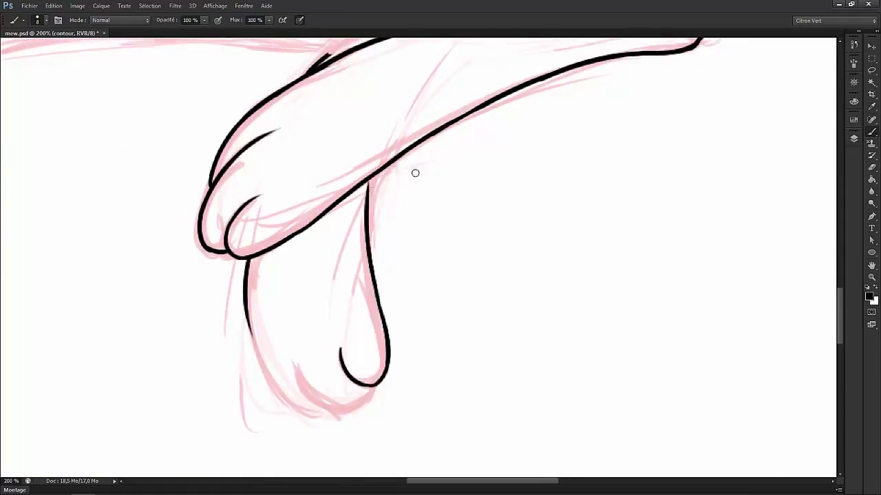
pyautogui.scroll(4, 415, 171)
pyautogui.hscroll(1, 415, 172)
pyautogui.moveTo(352, 403); pyautogui.dragTo(348, 296)
pyautogui.hotkey('ctrl', 'z')
pyautogui.moveTo(341, 351); pyautogui.dragTo(359, 263)
# Ink the far foot's middle toe and close its remaining side down to the foot's tip.
pyautogui.scroll(-4, 288, 354)
pyautogui.moveTo(296, 368); pyautogui.dragTo(374, 393)
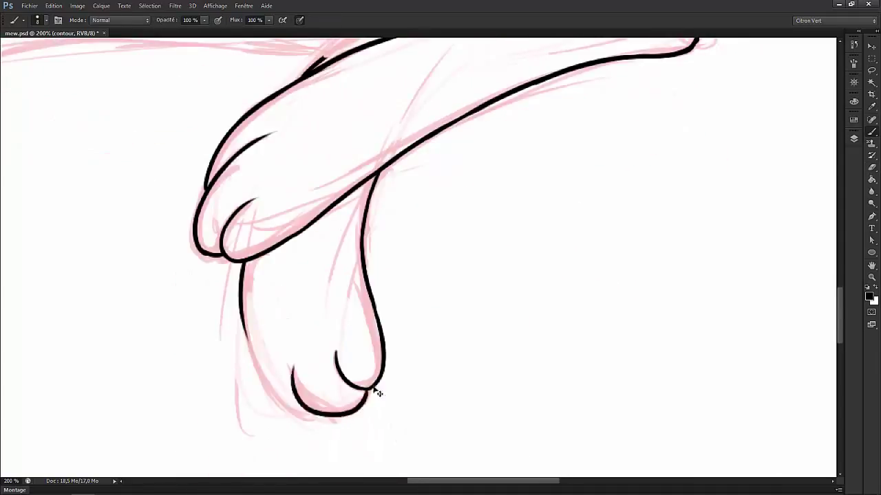
pyautogui.hotkey('ctrl', 'z')
pyautogui.moveTo(302, 375); pyautogui.dragTo(370, 406)
pyautogui.hscroll(-2, 310, 348)
pyautogui.hotkey('ctrl', 'z')
pyautogui.moveTo(275, 313); pyautogui.dragTo(364, 413)
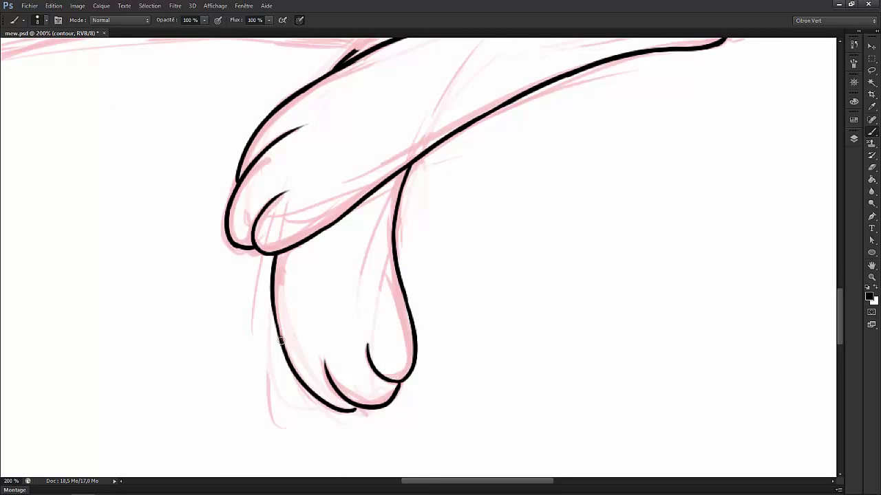
# Ink the start of the tail's upper and lower edges where it emerges behind the near foot.
pyautogui.scroll(6, 326, 193)
pyautogui.hscroll(-5, 326, 193)
pyautogui.hscroll(1, 486, 147)
pyautogui.moveTo(492, 168); pyautogui.dragTo(559, 164)
pyautogui.hscroll(-3, 527, 171)
pyautogui.moveTo(454, 183)
pyautogui.mouseDown()
pyautogui.moveTo(521, 186)
pyautogui.moveTo(561, 151)
pyautogui.mouseUp()
pyautogui.hscroll(-2, 514, 186)
pyautogui.hotkey('ctrl', 'z')
pyautogui.moveTo(412, 142); pyautogui.dragTo(577, 161)
pyautogui.hotkey('ctrl', 'z')
pyautogui.hotkey('ctrl', 'z')
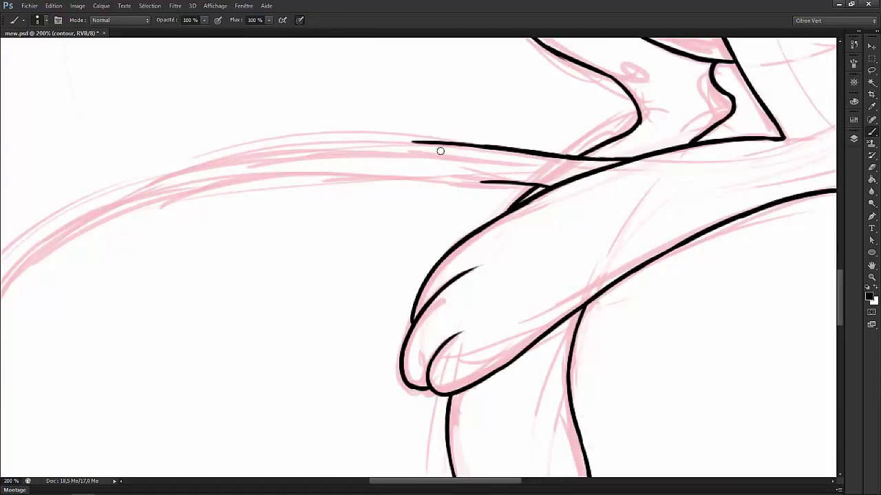
# Extend the tail's upper edge along the sketch to the beginning of the large bend.
pyautogui.moveTo(438, 148); pyautogui.dragTo(245, 156)
pyautogui.moveTo(271, 197); pyautogui.dragTo(364, 156)
pyautogui.moveTo(93, 212)
pyautogui.mouseDown()
pyautogui.moveTo(256, 131)
pyautogui.moveTo(513, 98)
pyautogui.moveTo(448, 90)
pyautogui.moveTo(379, 110)
pyautogui.mouseUp()
pyautogui.press('e')
pyautogui.press('b')
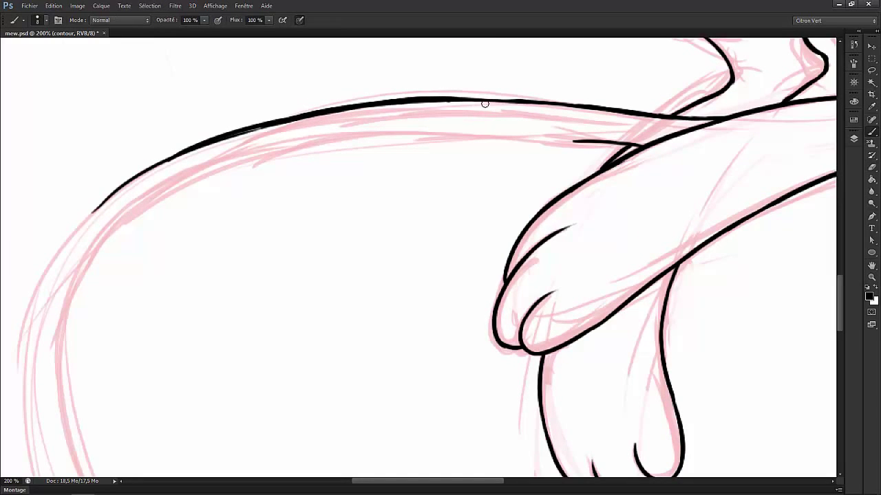
# Ink the tail's lower edge from the near foot along the straight section.
pyautogui.moveTo(477, 99)
pyautogui.mouseDown()
pyautogui.moveTo(296, 99)
pyautogui.moveTo(543, 194)
pyautogui.moveTo(533, 181)
pyautogui.mouseUp()
pyautogui.press('e')
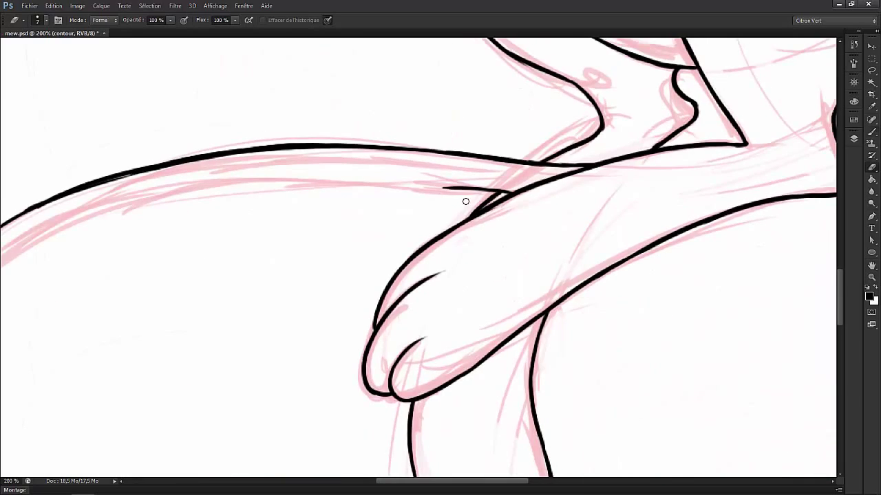
pyautogui.moveTo(465, 201); pyautogui.dragTo(587, 159)
pyautogui.press('b')
pyautogui.moveTo(354, 140)
pyautogui.mouseDown()
pyautogui.moveTo(592, 151)
pyautogui.moveTo(535, 145)
pyautogui.mouseUp()
pyautogui.press('e')
pyautogui.press('b')
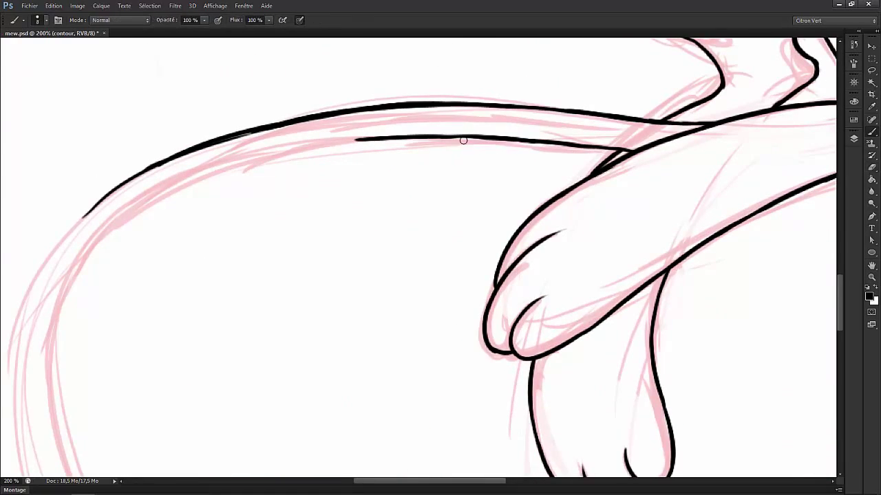
# Continue the tail's inner edge around the upper part of the bend.
pyautogui.moveTo(463, 139); pyautogui.dragTo(576, 119)
pyautogui.moveTo(265, 177); pyautogui.dragTo(430, 128)
pyautogui.press('e')
pyautogui.press('b')
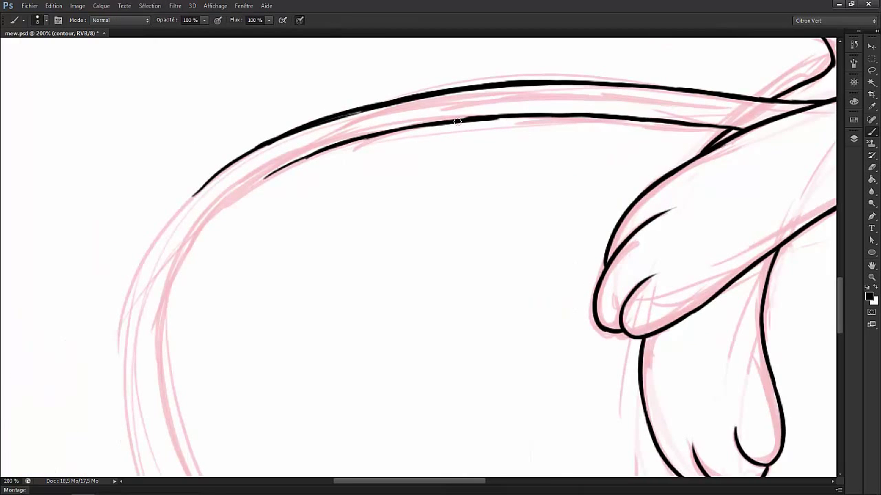
pyautogui.press('e')
pyautogui.moveTo(170, 283)
pyautogui.mouseDown()
pyautogui.moveTo(350, 143)
pyautogui.moveTo(263, 180)
pyautogui.mouseUp()
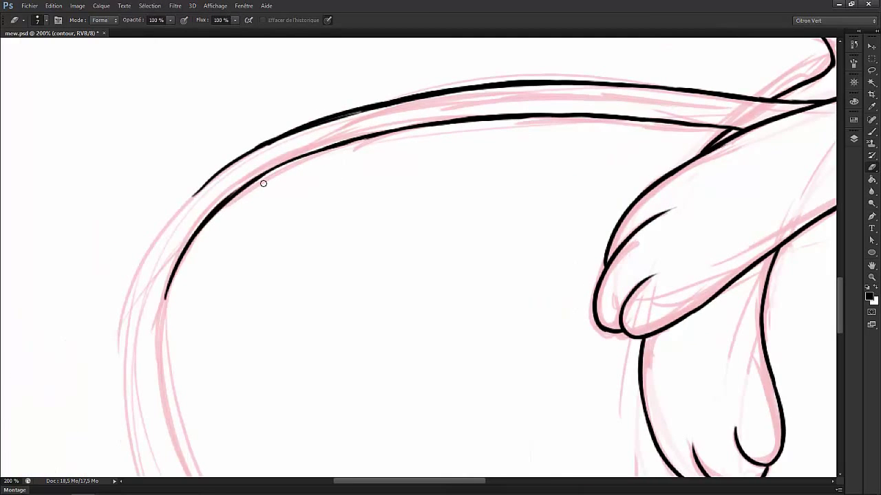
# Ink the tail's outer edge around the bend, parallel to the inner edge.
pyautogui.press('b')
pyautogui.moveTo(364, 139)
pyautogui.mouseDown()
pyautogui.moveTo(285, 161)
pyautogui.moveTo(268, 141)
pyautogui.moveTo(358, 38)
pyautogui.mouseUp()
pyautogui.press('e')
pyautogui.press('b')
pyautogui.moveTo(188, 242); pyautogui.dragTo(281, 114)
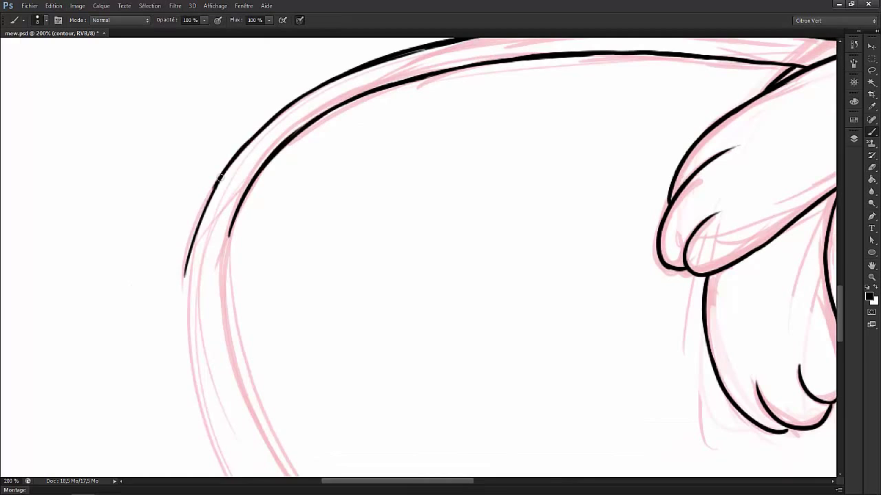
pyautogui.moveTo(233, 264)
pyautogui.mouseDown()
pyautogui.moveTo(211, 175)
pyautogui.moveTo(198, 211)
pyautogui.mouseUp()
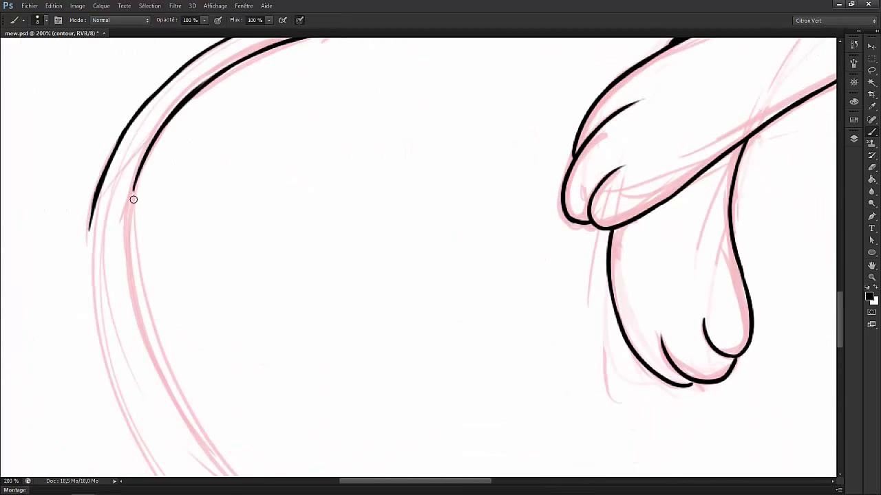
# Ink both tail edges downward from the bend toward the widening tail end.
pyautogui.moveTo(133, 180)
pyautogui.mouseDown()
pyautogui.moveTo(143, 299)
pyautogui.moveTo(141, 236)
pyautogui.mouseUp()
pyautogui.moveTo(86, 147); pyautogui.dragTo(152, 398)
pyautogui.hotkey('ctrl', 'z')
pyautogui.moveTo(179, 324)
pyautogui.mouseDown()
pyautogui.moveTo(146, 259)
pyautogui.moveTo(146, 200)
pyautogui.mouseUp()
pyautogui.moveTo(131, 247)
pyautogui.mouseDown()
pyautogui.moveTo(186, 296)
pyautogui.moveTo(147, 231)
pyautogui.mouseUp()
pyautogui.moveTo(117, 262)
pyautogui.mouseDown()
pyautogui.moveTo(227, 392)
pyautogui.moveTo(175, 336)
pyautogui.moveTo(241, 391)
pyautogui.mouseUp()
pyautogui.press('e')
pyautogui.press('b')
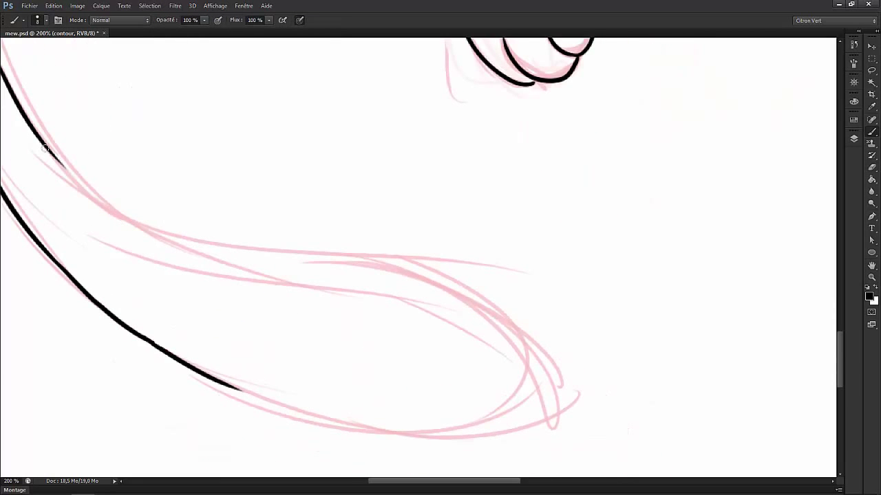
# Extend the tail's inner and outer edges along the start of the wide oval end.
pyautogui.moveTo(44, 147); pyautogui.dragTo(130, 226)
pyautogui.hotkey('ctrl', 'z')
pyautogui.moveTo(89, 190)
pyautogui.mouseDown()
pyautogui.moveTo(145, 230)
pyautogui.moveTo(254, 246)
pyautogui.mouseUp()
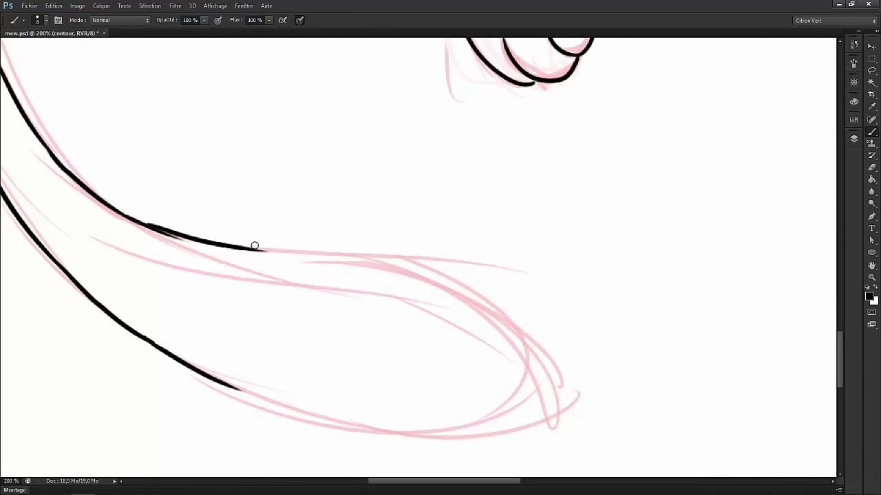
pyautogui.hotkey('ctrl', 'z')
pyautogui.moveTo(247, 390); pyautogui.dragTo(385, 428)
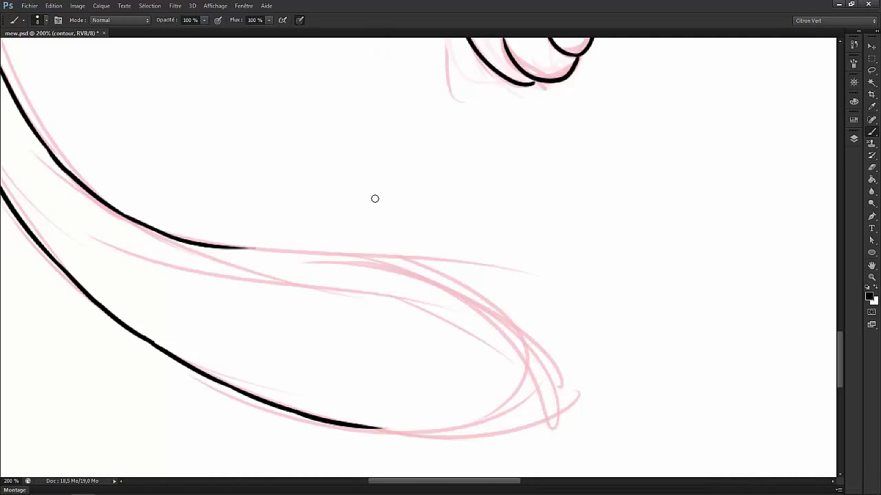
# Ink the upper curve of the tail's oval tip and close it with the lower edge.
pyautogui.moveTo(289, 209)
pyautogui.mouseDown()
pyautogui.moveTo(550, 293)
pyautogui.moveTo(571, 206)
pyautogui.moveTo(517, 78)
pyautogui.mouseUp()
pyautogui.moveTo(318, 197)
pyautogui.mouseDown()
pyautogui.moveTo(510, 214)
pyautogui.moveTo(554, 236)
pyautogui.mouseUp()
pyautogui.moveTo(549, 271); pyautogui.dragTo(438, 173)
pyautogui.moveTo(383, 202); pyautogui.dragTo(401, 254)
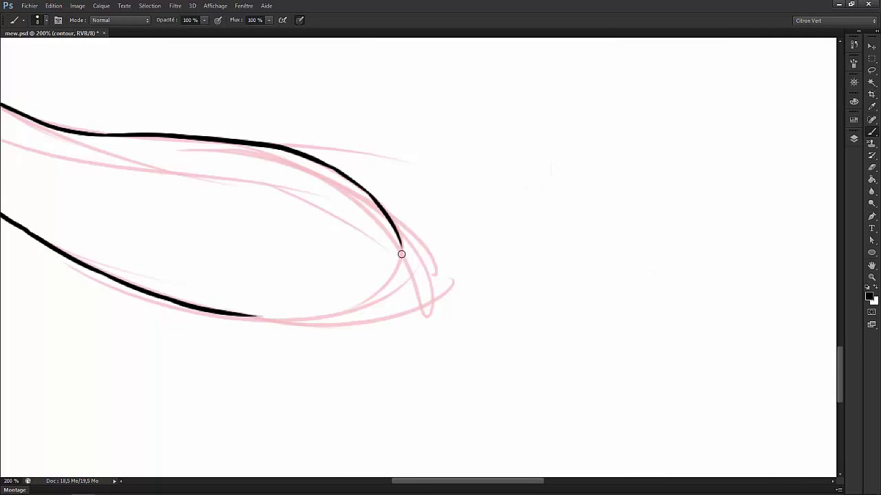
pyautogui.moveTo(261, 320)
pyautogui.mouseDown()
pyautogui.moveTo(324, 309)
pyautogui.moveTo(290, 318)
pyautogui.moveTo(318, 315)
pyautogui.moveTo(395, 276)
pyautogui.mouseUp()
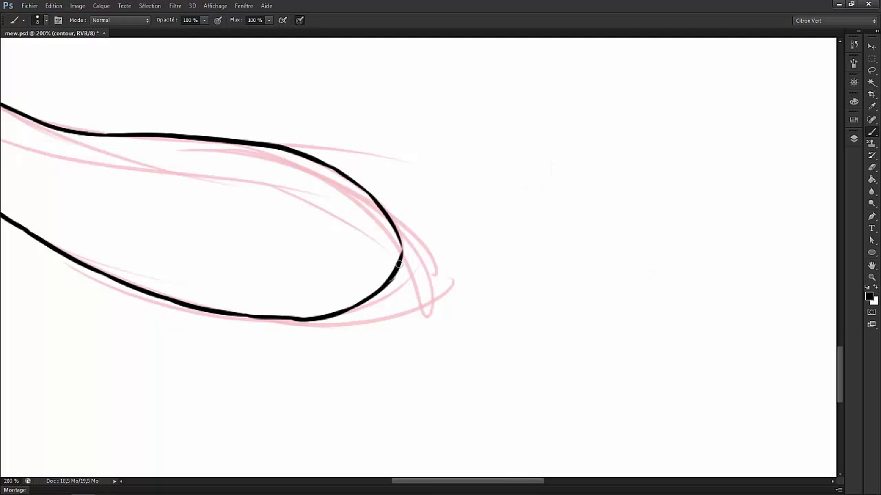
pyautogui.hscroll(-3, 365, 282)
pyautogui.scroll(-1, 365, 282)
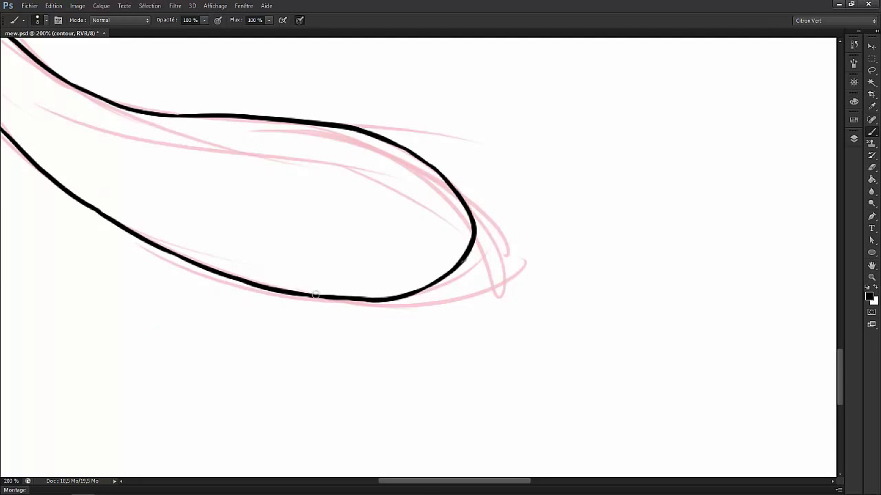
# Hide the croquis sketch layer so only the contour lines and white background show.
pyautogui.hotkey('ctrl', '-')
pyautogui.hotkey('ctrl', '-')
pyautogui.press('F7')
pyautogui.hotkey('ctrl', '-')
pyautogui.click(720, 131)
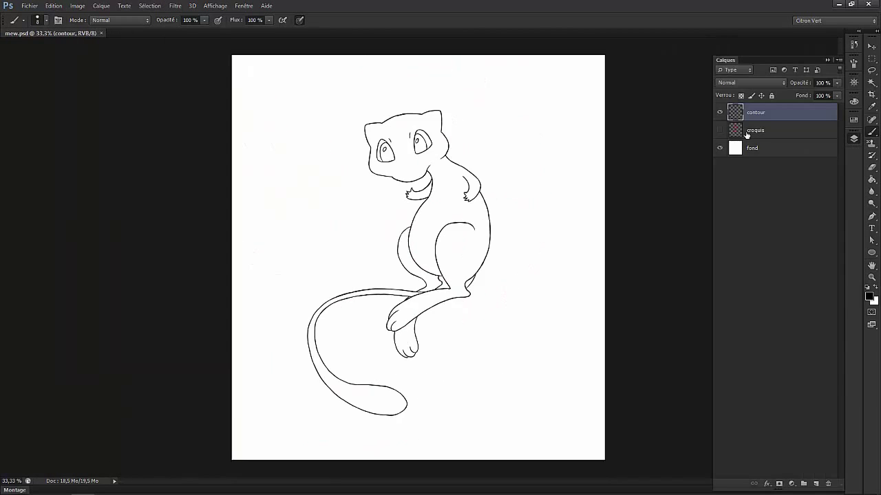
# Crop the canvas more closely around the Mew line art.
pyautogui.press('c')
pyautogui.moveTo(232, 460)
pyautogui.mouseDown()
pyautogui.moveTo(281, 447)
pyautogui.moveTo(297, 432)
pyautogui.mouseUp()
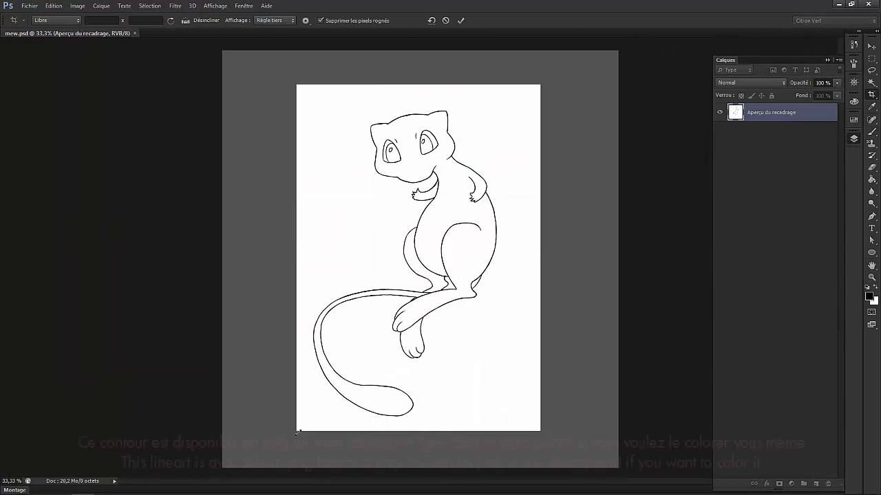
pyautogui.press('Escape')
# Duplicate the contour layer and hide the original contour layer.
pyautogui.rightClick(758, 178)
pyautogui.press('Escape')
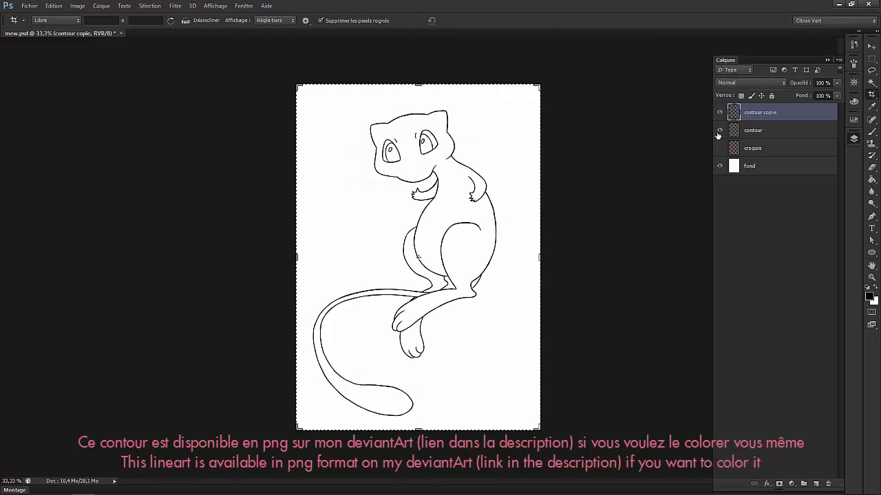
pyautogui.click(720, 130)
# Set the brush size to 10 and thicken the outer contour of Mew's right-hand ear and cheek.
pyautogui.hotkey('ctrl', '+')
pyautogui.hotkey('ctrl', '+')
pyautogui.press('b')
pyautogui.rightClick(619, 194)
pyautogui.press('Escape')
pyautogui.hotkey('ctrl', '+')
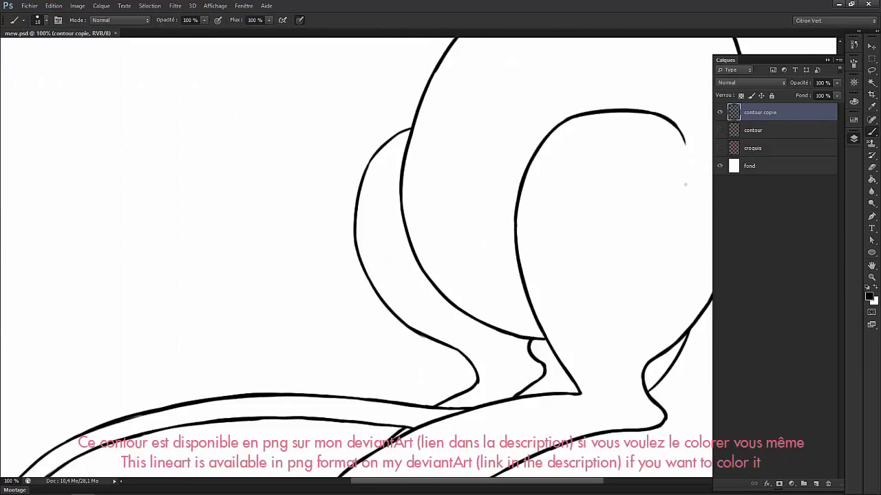
pyautogui.hotkey('ctrl', '+')
pyautogui.press('F7')
pyautogui.moveTo(550, 237)
pyautogui.mouseDown()
pyautogui.moveTo(550, 127)
pyautogui.moveTo(551, 235)
pyautogui.moveTo(593, 293)
pyautogui.mouseUp()
pyautogui.moveTo(600, 323); pyautogui.dragTo(584, 274)
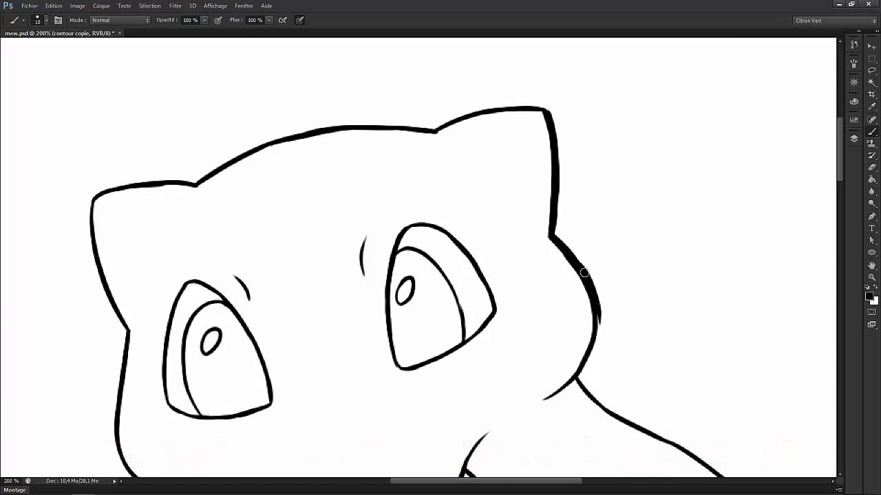
pyautogui.moveTo(586, 374); pyautogui.dragTo(581, 375)
pyautogui.moveTo(433, 130)
pyautogui.mouseDown()
pyautogui.moveTo(499, 105)
pyautogui.moveTo(650, 96)
pyautogui.mouseUp()
pyautogui.moveTo(539, 118); pyautogui.dragTo(580, 100)
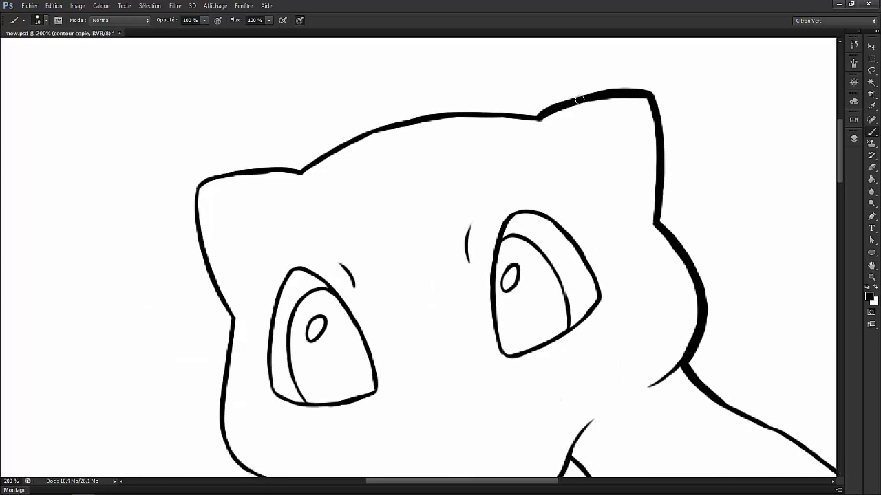
# Thicken the contour from the back of the neck over the shoulder and along the near arm's outer edge.
pyautogui.scroll(-5, 452, 173)
pyautogui.hscroll(10, 568, 326)
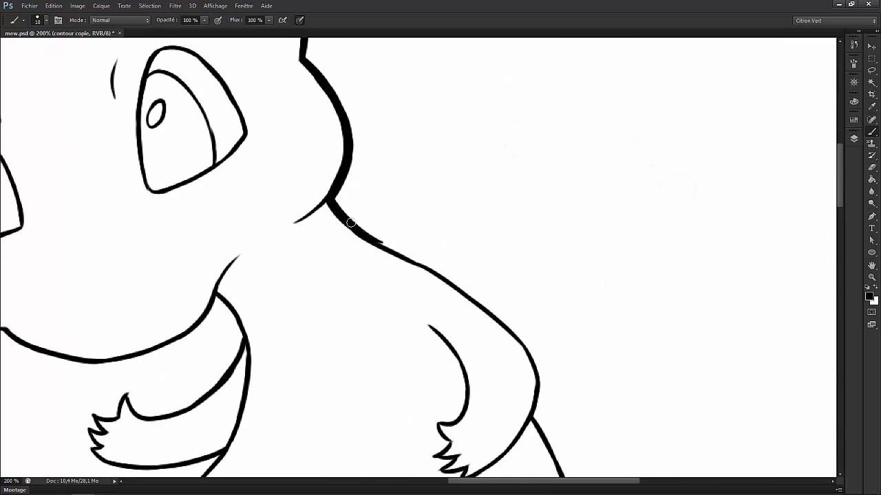
pyautogui.moveTo(351, 223); pyautogui.dragTo(503, 317)
pyautogui.scroll(-2, 481, 288)
pyautogui.hscroll(2, 482, 288)
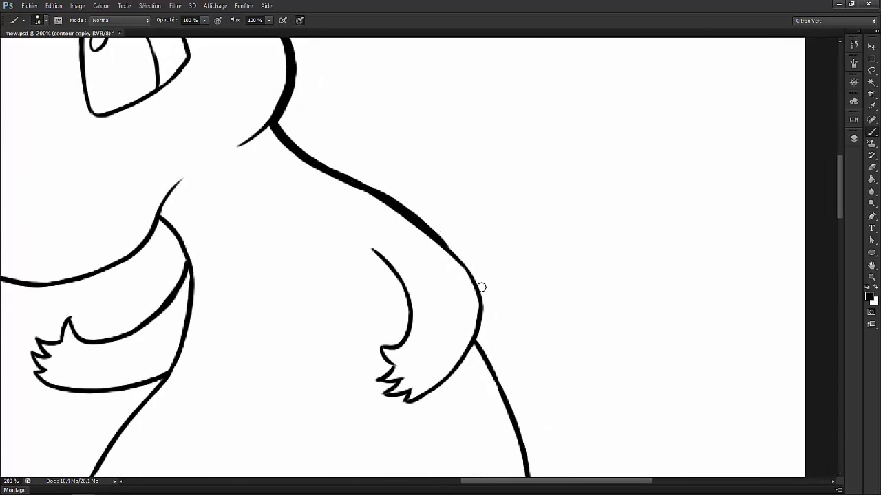
pyautogui.scroll(-2, 425, 226)
pyautogui.moveTo(435, 201)
pyautogui.mouseDown()
pyautogui.moveTo(449, 265)
pyautogui.moveTo(456, 255)
pyautogui.moveTo(474, 292)
pyautogui.mouseUp()
# Thicken the outer back contour from below the near arm down beside the thigh.
pyautogui.scroll(-2, 456, 255)
pyautogui.scroll(-3, 475, 293)
pyautogui.moveTo(449, 154); pyautogui.dragTo(461, 200)
pyautogui.scroll(-2, 460, 200)
pyautogui.moveTo(469, 142); pyautogui.dragTo(479, 195)
pyautogui.moveTo(468, 123); pyautogui.dragTo(473, 155)
pyautogui.scroll(-2, 473, 155)
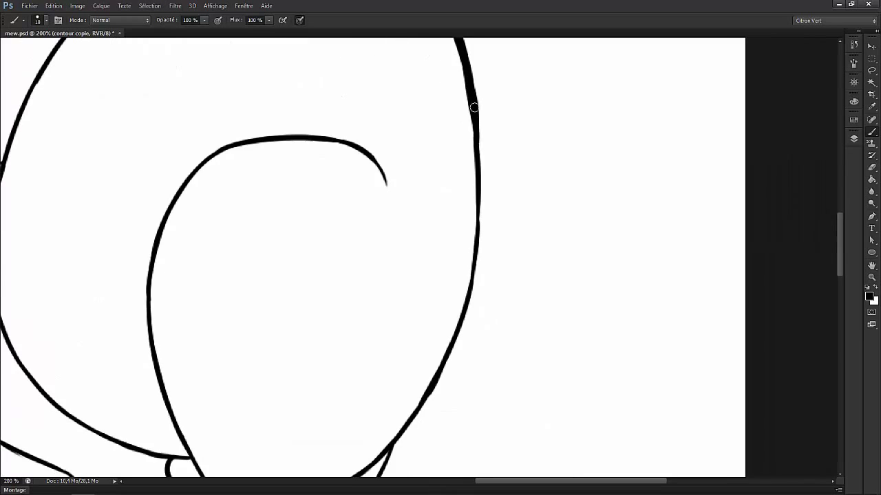
# Thicken the lower back contour around the rump toward the near ankle.
pyautogui.scroll(-2, 491, 144)
pyautogui.moveTo(469, 103)
pyautogui.mouseDown()
pyautogui.moveTo(484, 188)
pyautogui.moveTo(487, 88)
pyautogui.moveTo(480, 134)
pyautogui.mouseUp()
pyautogui.scroll(-2, 482, 94)
pyautogui.scroll(-1, 479, 134)
pyautogui.moveTo(454, 178)
pyautogui.mouseDown()
pyautogui.moveTo(484, 87)
pyautogui.moveTo(490, 96)
pyautogui.mouseUp()
pyautogui.scroll(-1, 461, 159)
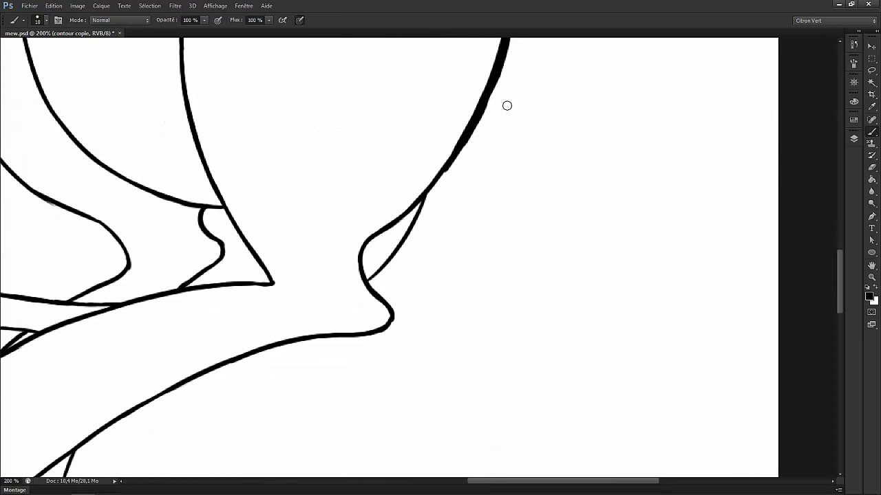
# Thicken the lower rump contour, the sliver behind the ankle and the heel curve of Mew's near foot.
pyautogui.moveTo(380, 273); pyautogui.dragTo(417, 223)
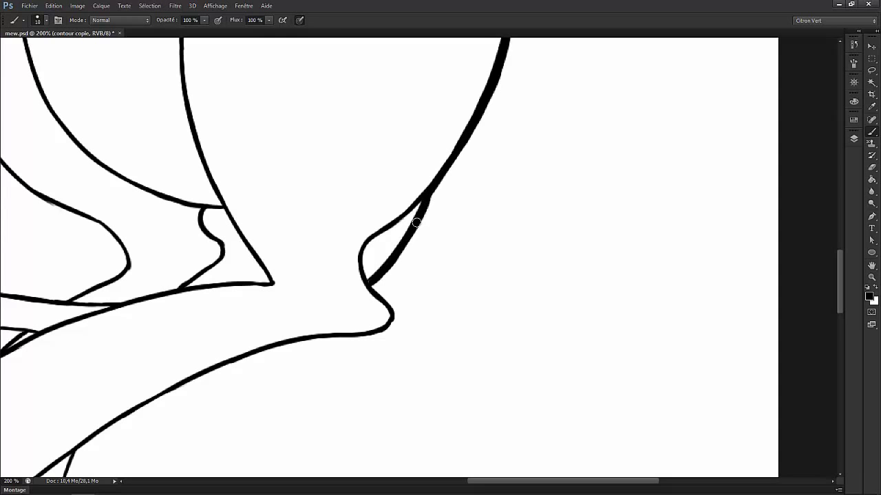
pyautogui.scroll(-1, 394, 290)
pyautogui.moveTo(378, 270); pyautogui.dragTo(403, 311)
pyautogui.scroll(-2, 432, 213)
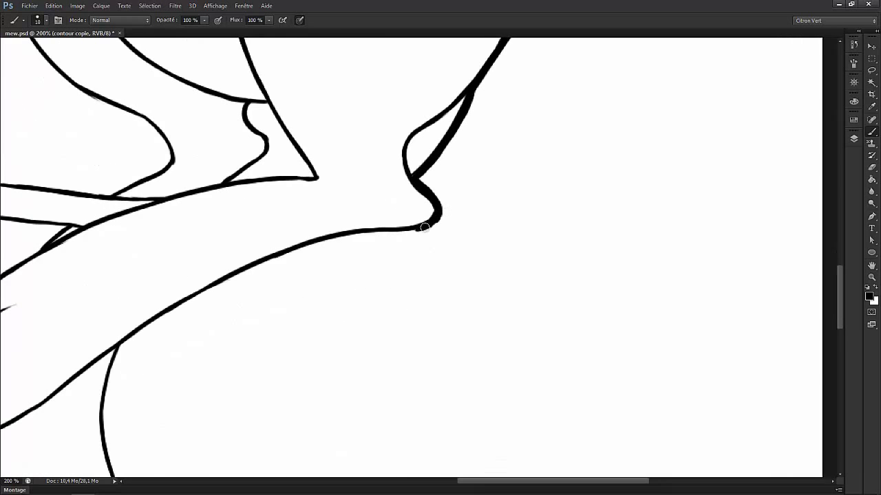
pyautogui.scroll(-1, 436, 221)
pyautogui.moveTo(410, 210); pyautogui.dragTo(468, 203)
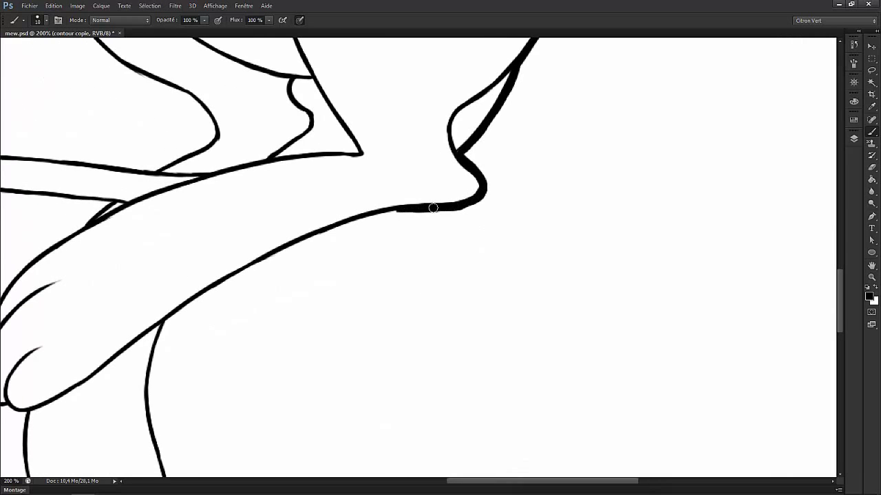
# Thicken the underside of the near foot from the heel to where it meets the far foot.
pyautogui.scroll(-1, 464, 205)
pyautogui.moveTo(395, 202)
pyautogui.mouseDown()
pyautogui.moveTo(462, 185)
pyautogui.moveTo(456, 164)
pyautogui.mouseUp()
pyautogui.scroll(-1, 462, 185)
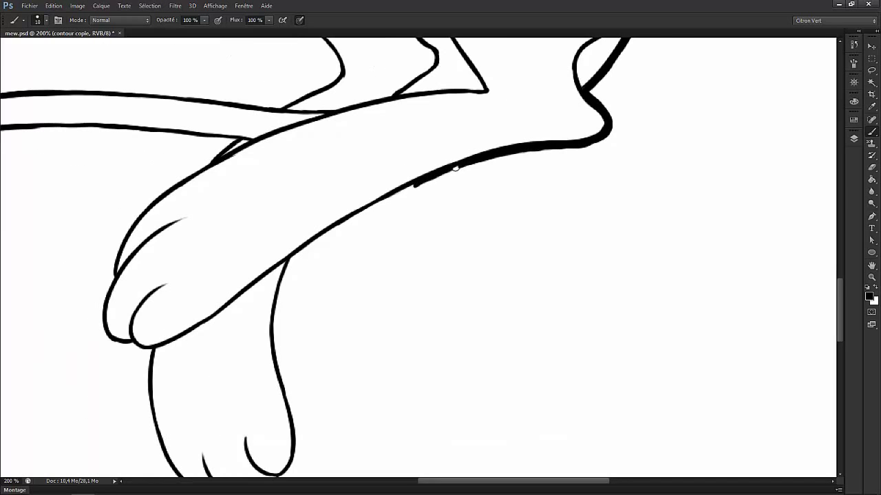
pyautogui.scroll(-1, 485, 155)
pyautogui.moveTo(393, 201); pyautogui.dragTo(447, 167)
pyautogui.hotkey('ctrl', 'z')
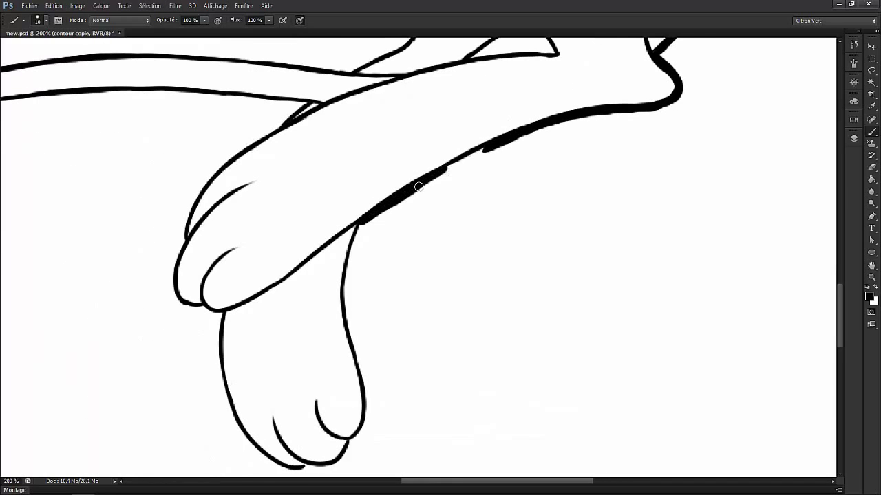
pyautogui.scroll(-1, 434, 183)
pyautogui.scroll(-1, 474, 158)
# Thicken the far foot's right-hand edge downward and around the bottom of its toes.
pyautogui.moveTo(371, 194)
pyautogui.mouseDown()
pyautogui.moveTo(363, 267)
pyautogui.moveTo(399, 339)
pyautogui.mouseUp()
pyautogui.scroll(-1, 399, 340)
pyautogui.moveTo(377, 297); pyautogui.dragTo(391, 275)
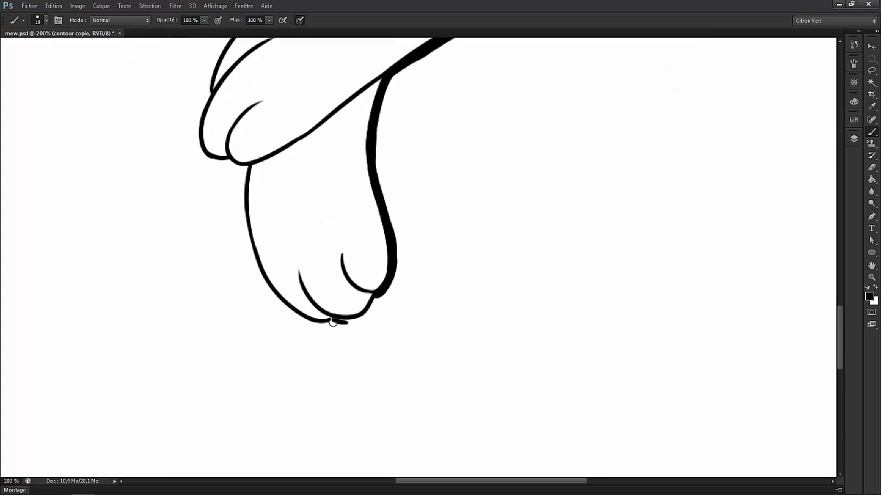
pyautogui.moveTo(370, 330); pyautogui.dragTo(376, 310)
pyautogui.scroll(2, 335, 313)
pyautogui.hscroll(-2, 336, 313)
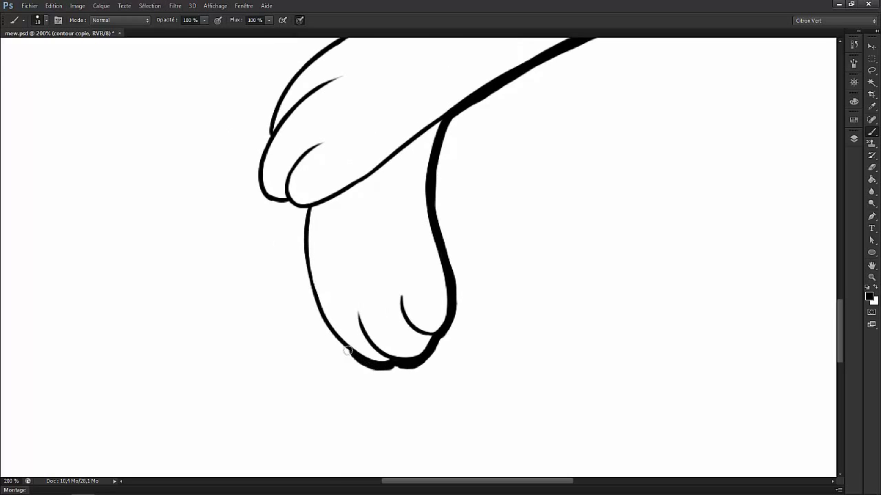
# Thicken the far foot's left-hand edge from the toes up to the near foot.
pyautogui.scroll(2, 348, 350)
pyautogui.hscroll(-1, 347, 351)
pyautogui.moveTo(360, 381)
pyautogui.mouseDown()
pyautogui.moveTo(336, 256)
pyautogui.moveTo(339, 331)
pyautogui.mouseUp()
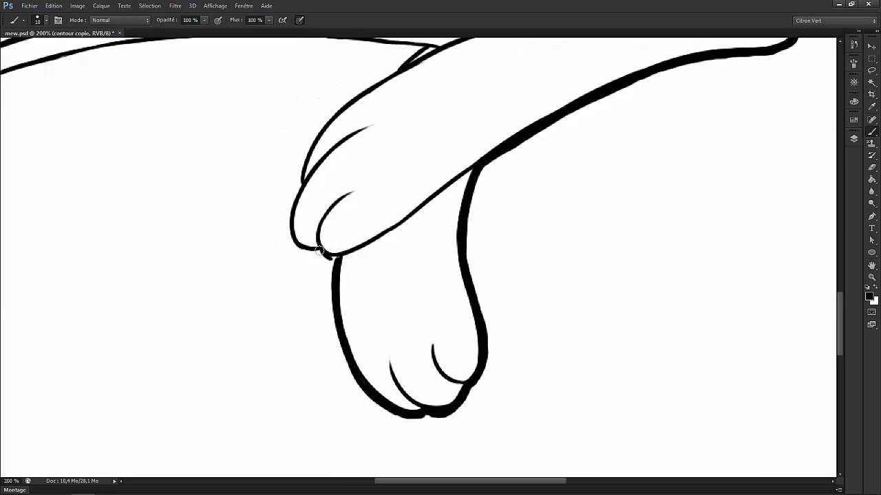
# Thicken the near foot's contour around the toes and along its upper edge to the tail.
pyautogui.scroll(2, 323, 254)
pyautogui.hscroll(-1, 323, 254)
pyautogui.moveTo(316, 227); pyautogui.dragTo(325, 204)
pyautogui.moveTo(343, 236)
pyautogui.mouseDown()
pyautogui.moveTo(364, 292)
pyautogui.moveTo(441, 198)
pyautogui.moveTo(494, 160)
pyautogui.mouseUp()
pyautogui.scroll(2, 385, 278)
pyautogui.hscroll(-2, 385, 277)
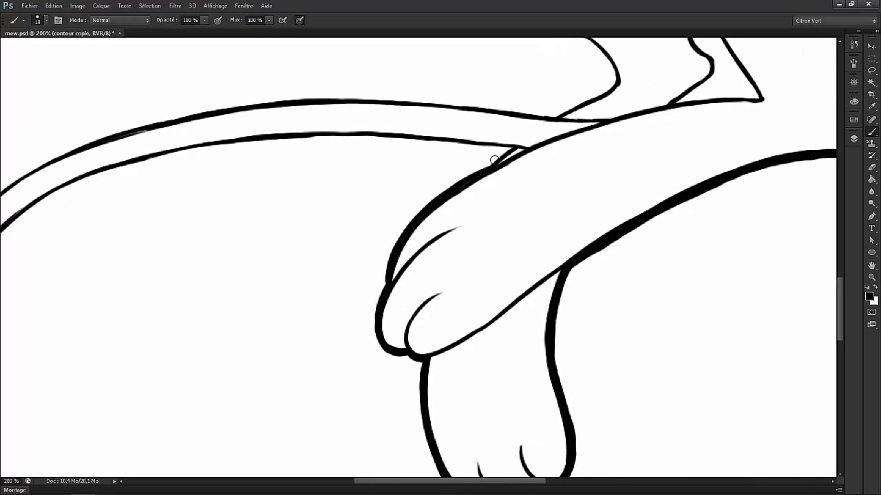
# Thicken the tail's inner contour from the near foot across to its upper bend.
pyautogui.moveTo(457, 134); pyautogui.dragTo(503, 141)
pyautogui.moveTo(499, 149); pyautogui.dragTo(540, 156)
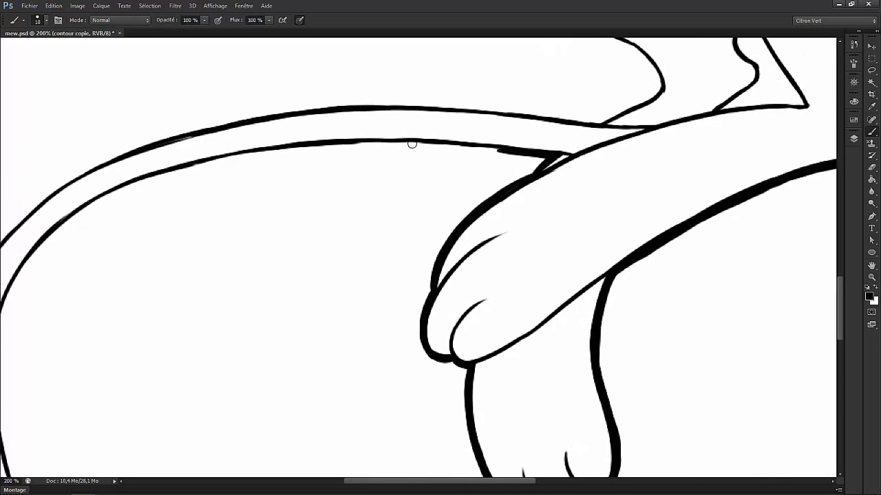
pyautogui.moveTo(411, 144); pyautogui.dragTo(406, 146)
pyautogui.hscroll(-5, 482, 124)
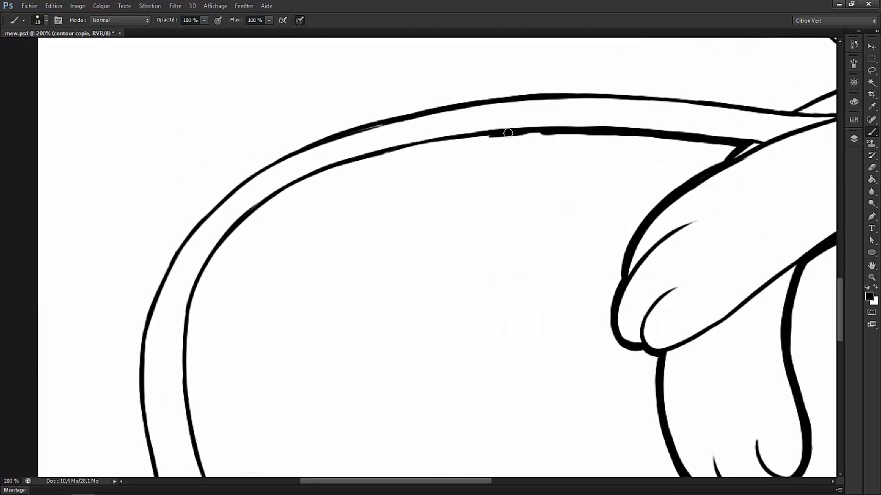
pyautogui.moveTo(505, 134); pyautogui.dragTo(544, 131)
pyautogui.moveTo(468, 143); pyautogui.dragTo(502, 138)
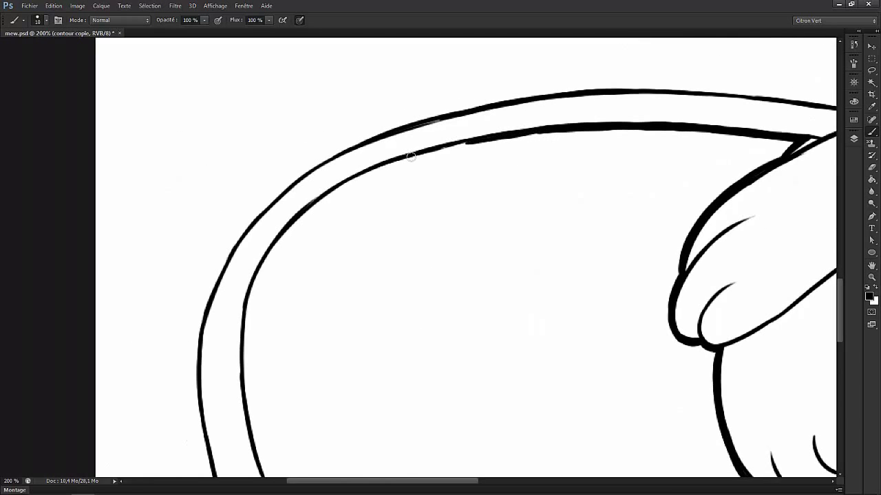
pyautogui.moveTo(411, 157); pyautogui.dragTo(543, 155)
pyautogui.moveTo(420, 168)
pyautogui.mouseDown()
pyautogui.moveTo(485, 127)
pyautogui.moveTo(537, 110)
pyautogui.mouseUp()
pyautogui.moveTo(380, 220)
pyautogui.mouseDown()
pyautogui.moveTo(369, 256)
pyautogui.moveTo(421, 169)
pyautogui.mouseUp()
# Thicken the tail's inner contour down the long curve to the start of the bulbous tip.
pyautogui.scroll(-2, 407, 221)
pyautogui.moveTo(379, 238); pyautogui.dragTo(355, 378)
pyautogui.scroll(-3, 365, 344)
pyautogui.moveTo(357, 303); pyautogui.dragTo(444, 447)
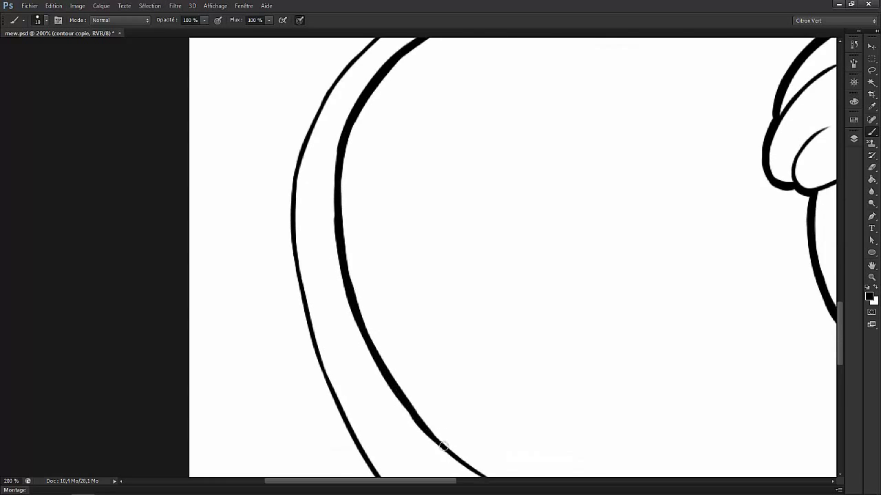
pyautogui.scroll(-2, 444, 448)
pyautogui.moveTo(361, 338); pyautogui.dragTo(424, 393)
pyautogui.scroll(-4, 425, 393)
pyautogui.moveTo(206, 321); pyautogui.dragTo(309, 344)
pyautogui.scroll(-2, 308, 344)
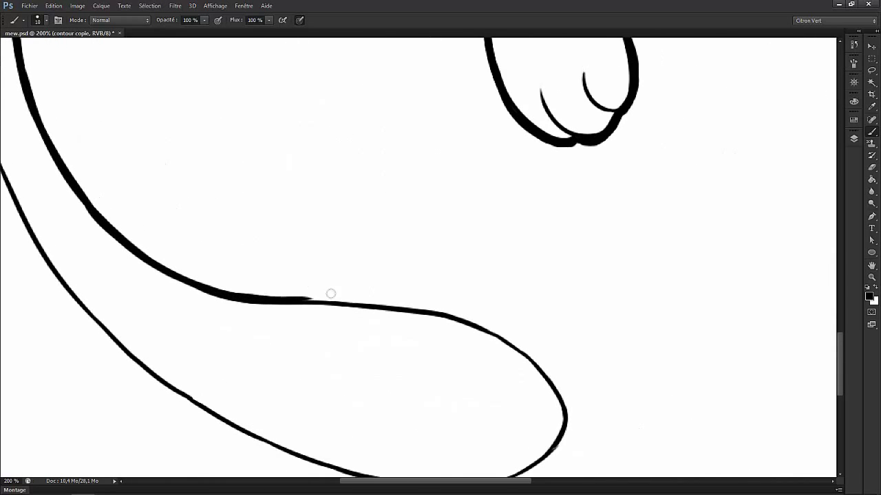
# Thicken the upper contour of the tail's bulbous tip around to its rounded end.
pyautogui.scroll(-2, 322, 308)
pyautogui.moveTo(289, 252)
pyautogui.mouseDown()
pyautogui.moveTo(378, 257)
pyautogui.moveTo(461, 279)
pyautogui.moveTo(518, 327)
pyautogui.mouseUp()
pyautogui.press('e')
pyautogui.press('b')
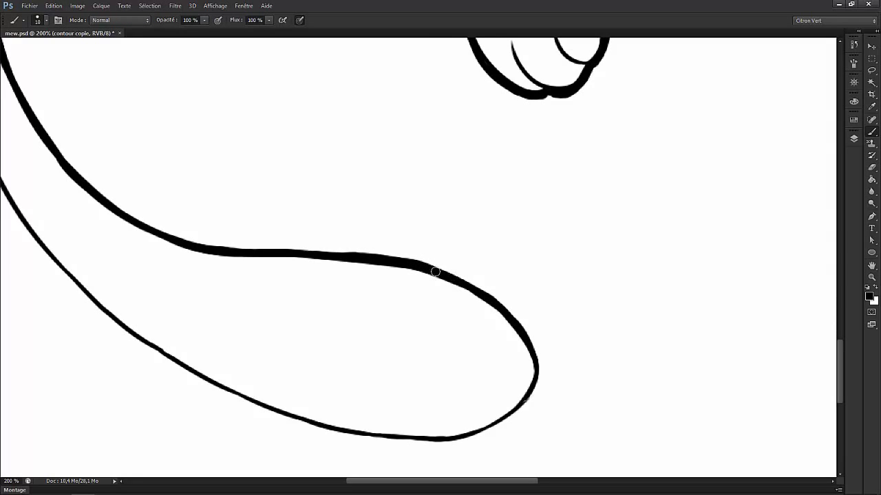
pyautogui.scroll(-2, 502, 293)
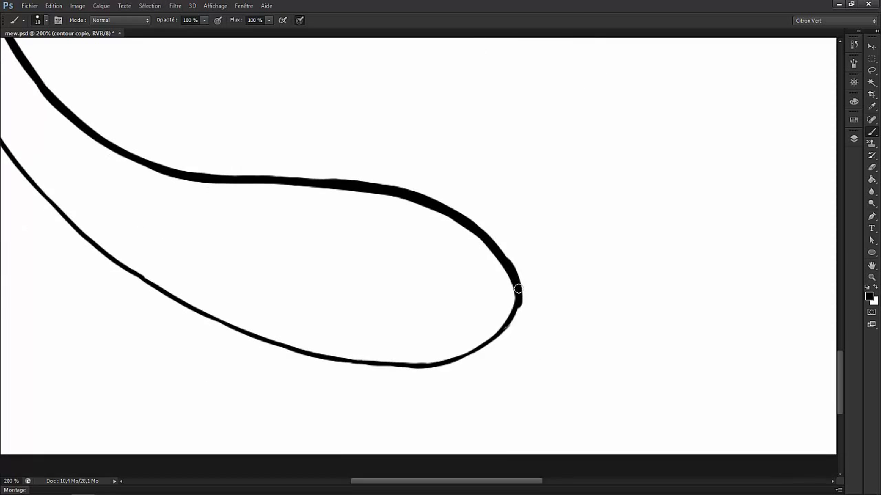
pyautogui.scroll(-1, 527, 296)
pyautogui.scroll(-2, 516, 255)
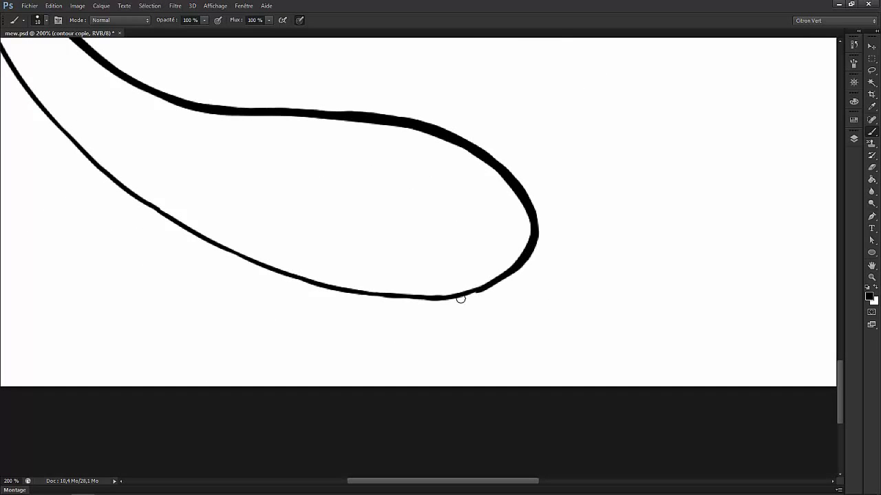
# Thicken the contour around the bottom of the tail's rounded end and the start of its underside.
pyautogui.moveTo(498, 284); pyautogui.dragTo(529, 258)
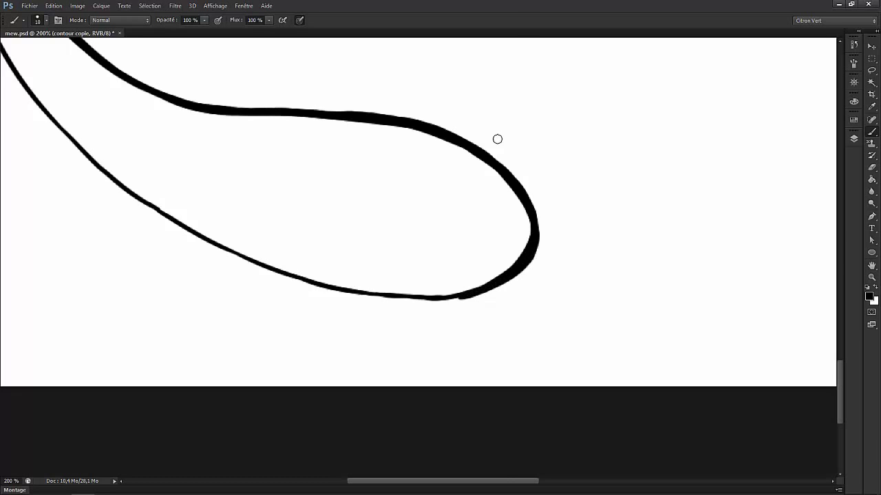
pyautogui.scroll(-2, 534, 231)
pyautogui.moveTo(470, 255); pyautogui.dragTo(515, 254)
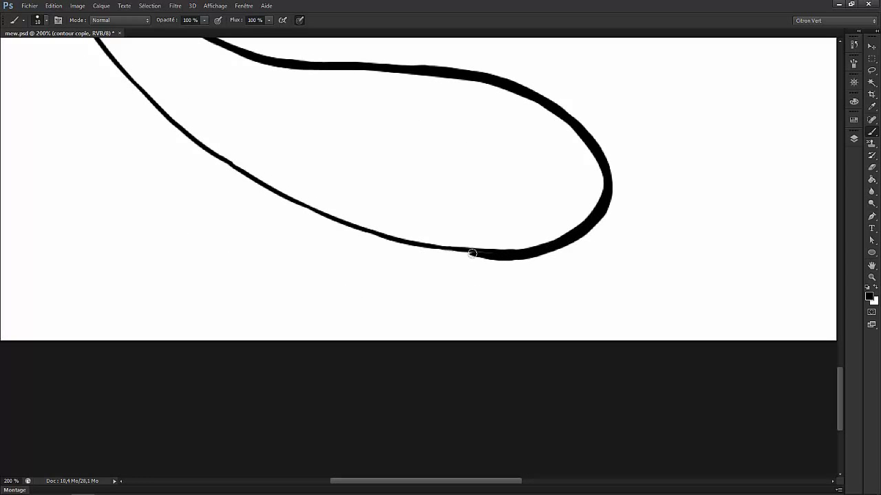
pyautogui.scroll(1, 472, 253)
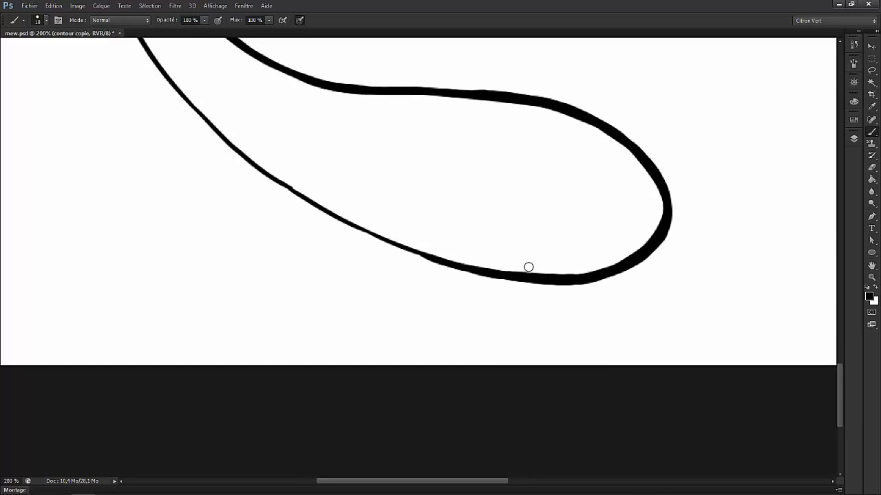
# Thicken the tail's outer contour along the underside from the bulbous tip toward the lower bend.
pyautogui.hscroll(-10, 529, 267)
pyautogui.scroll(5, 385, 274)
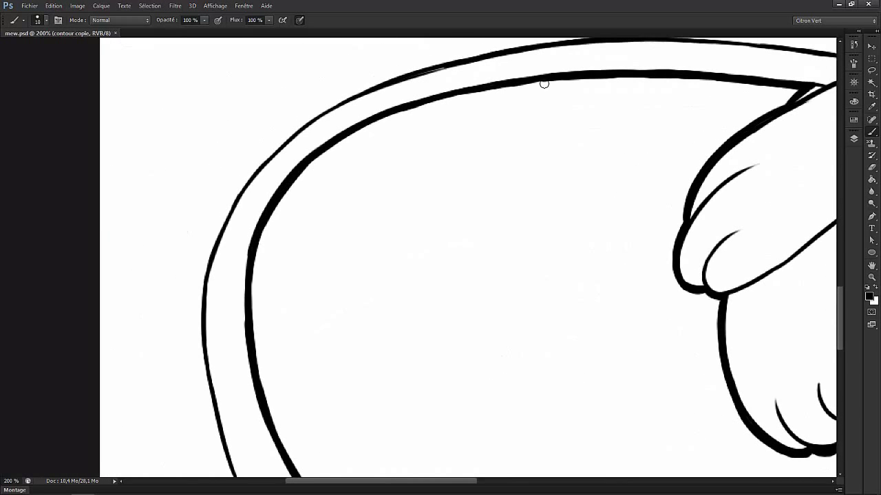
pyautogui.scroll(-5, 384, 346)
pyautogui.hscroll(2, 384, 346)
pyautogui.moveTo(289, 304); pyautogui.dragTo(431, 375)
pyautogui.scroll(1, 246, 261)
pyautogui.hscroll(-1, 246, 262)
pyautogui.moveTo(324, 340); pyautogui.dragTo(227, 251)
pyautogui.scroll(3, 227, 251)
pyautogui.hscroll(-2, 227, 251)
# Thicken the tail's outer contour up its left side to the upper bend.
pyautogui.moveTo(275, 329); pyautogui.dragTo(224, 238)
pyautogui.scroll(2, 224, 237)
pyautogui.hscroll(-1, 224, 238)
pyautogui.moveTo(251, 299)
pyautogui.mouseDown()
pyautogui.moveTo(222, 241)
pyautogui.moveTo(210, 168)
pyautogui.mouseUp()
pyautogui.scroll(2, 230, 244)
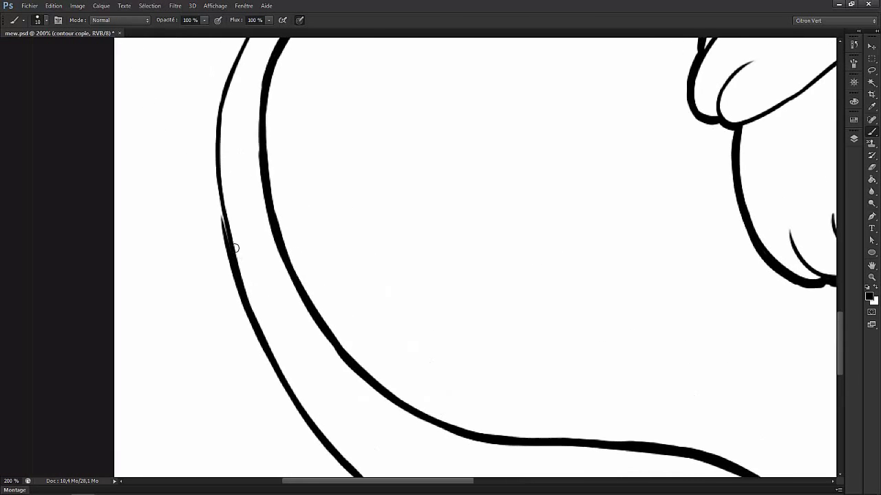
pyautogui.moveTo(229, 242); pyautogui.dragTo(227, 96)
pyautogui.scroll(2, 226, 97)
pyautogui.moveTo(241, 264)
pyautogui.mouseDown()
pyautogui.moveTo(248, 202)
pyautogui.moveTo(303, 116)
pyautogui.mouseUp()
pyautogui.scroll(2, 276, 193)
pyautogui.hscroll(-2, 275, 192)
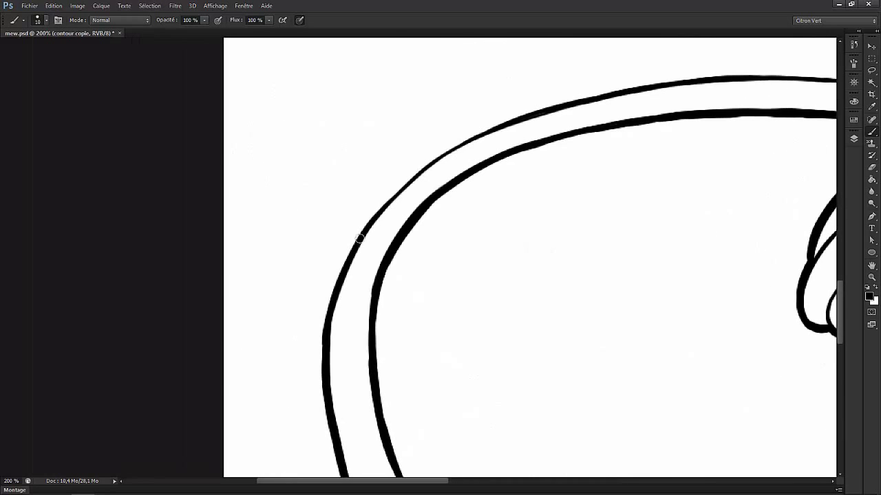
# Thicken the tail's outer contour around the upper-left bend.
pyautogui.moveTo(357, 241)
pyautogui.mouseDown()
pyautogui.moveTo(413, 172)
pyautogui.moveTo(495, 126)
pyautogui.mouseUp()
pyautogui.scroll(2, 336, 301)
pyautogui.hscroll(2, 336, 300)
pyautogui.moveTo(344, 213)
pyautogui.mouseDown()
pyautogui.moveTo(482, 156)
pyautogui.moveTo(507, 161)
pyautogui.mouseUp()
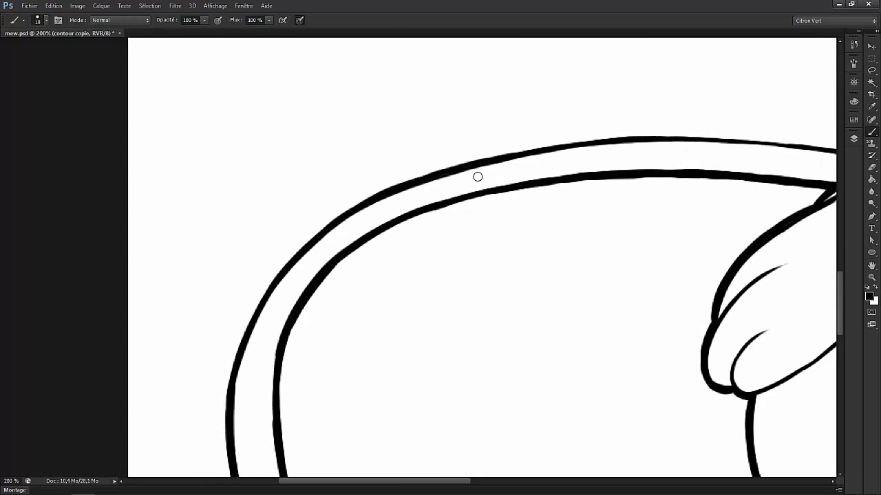
pyautogui.press('e')
pyautogui.press('b')
pyautogui.hscroll(2, 417, 172)
pyautogui.scroll(1, 417, 171)
# Thicken the tail's upper contour across to where it meets the far leg.
pyautogui.moveTo(417, 171); pyautogui.dragTo(582, 150)
pyautogui.hscroll(2, 562, 148)
pyautogui.scroll(1, 562, 148)
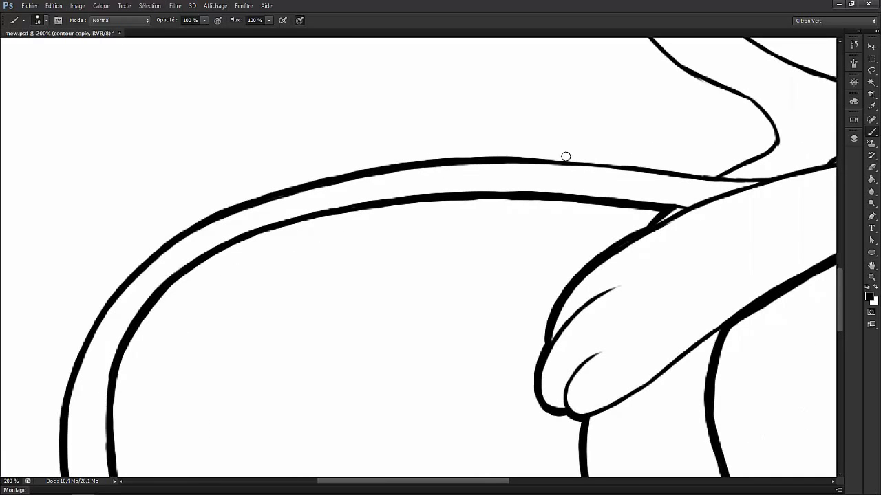
pyautogui.moveTo(523, 160); pyautogui.dragTo(674, 171)
pyautogui.hscroll(2, 674, 171)
pyautogui.scroll(1, 675, 171)
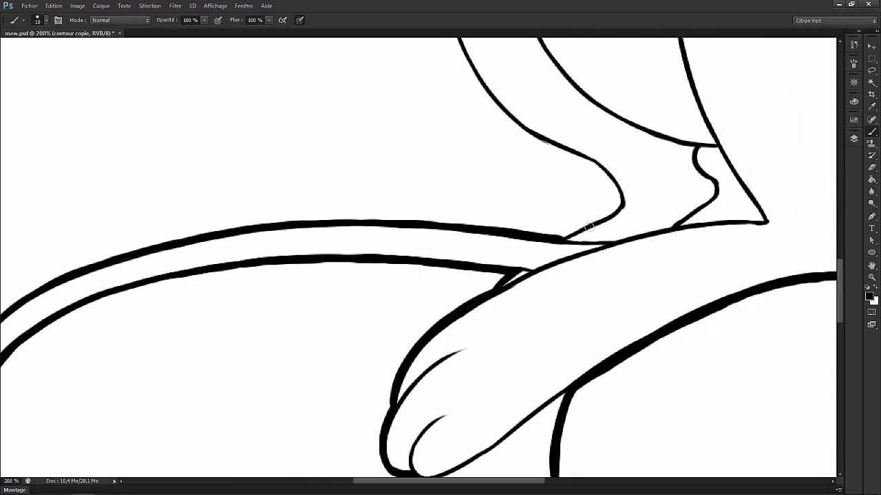
# Thicken the far leg's contour over heel and thigh, then the belly edge up to the far arm.
pyautogui.moveTo(629, 196); pyautogui.dragTo(426, 362)
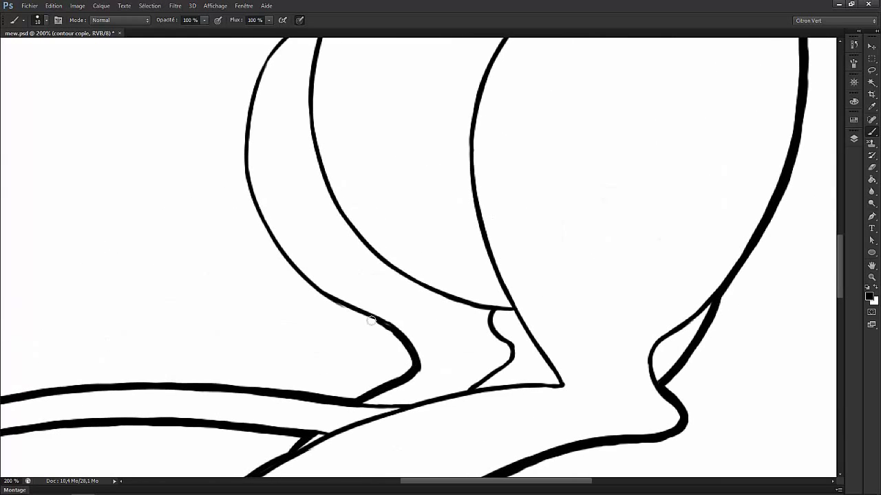
pyautogui.moveTo(329, 301)
pyautogui.mouseDown()
pyautogui.moveTo(303, 282)
pyautogui.moveTo(349, 331)
pyautogui.moveTo(297, 132)
pyautogui.moveTo(394, 277)
pyautogui.moveTo(448, 199)
pyautogui.mouseUp()
pyautogui.press('e')
pyautogui.press('b')
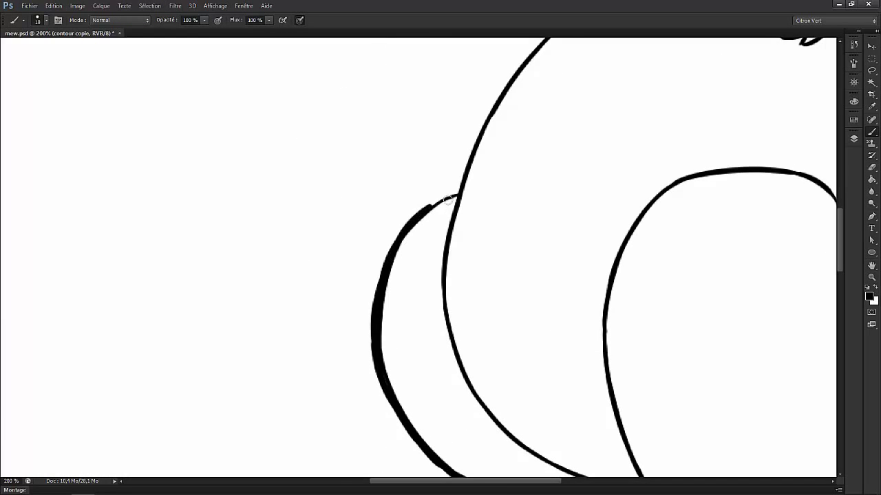
pyautogui.moveTo(396, 251); pyautogui.dragTo(502, 92)
pyautogui.moveTo(502, 92)
pyautogui.mouseDown()
pyautogui.moveTo(459, 247)
pyautogui.moveTo(515, 193)
pyautogui.mouseUp()
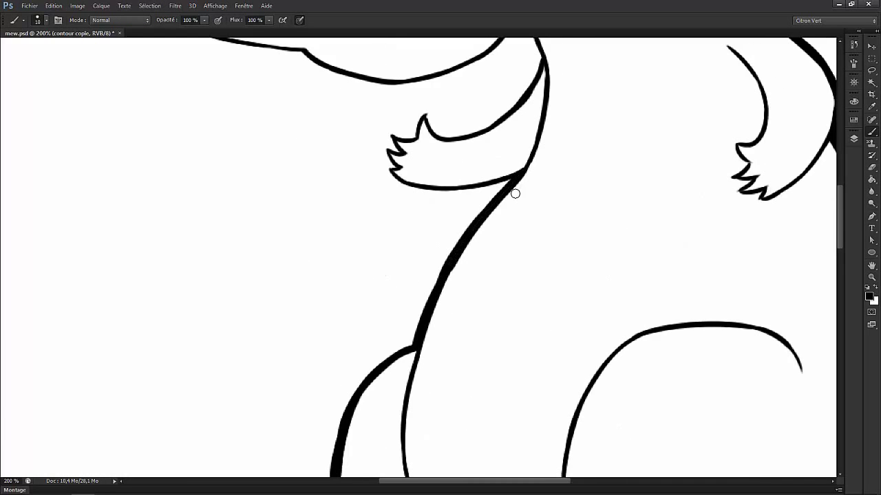
# Thicken the far arm's contour along its underside, around the claws and back up to the shoulder.
pyautogui.moveTo(429, 191); pyautogui.dragTo(512, 175)
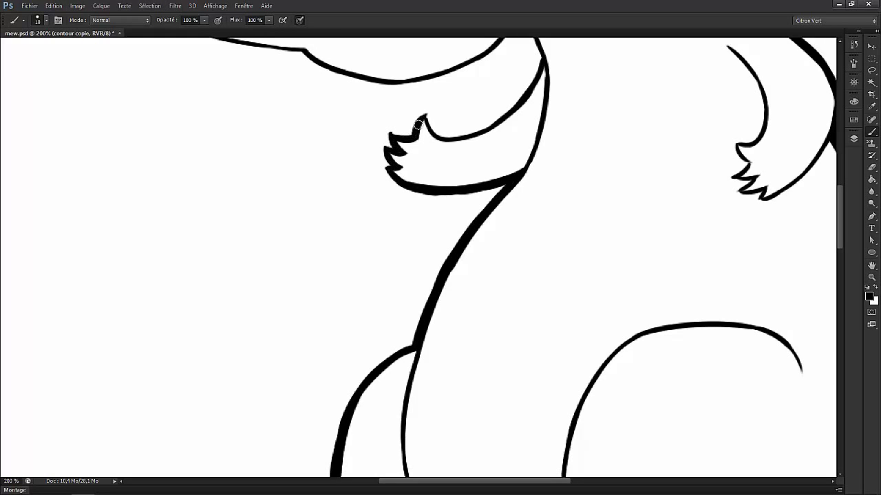
pyautogui.moveTo(444, 136)
pyautogui.mouseDown()
pyautogui.moveTo(502, 114)
pyautogui.moveTo(537, 64)
pyautogui.mouseUp()
pyautogui.moveTo(536, 64)
pyautogui.mouseDown()
pyautogui.moveTo(511, 152)
pyautogui.moveTo(485, 171)
pyautogui.mouseUp()
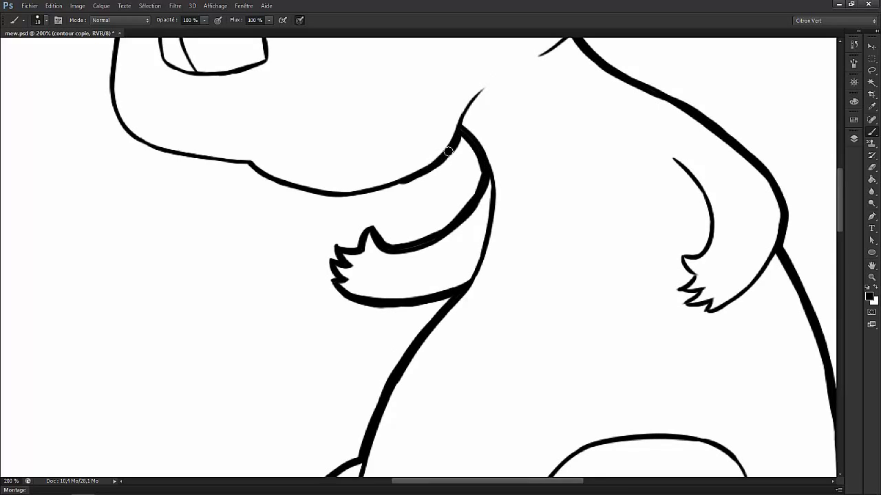
# Thicken the head's lower contour from the neck along the jaw and around the left-hand cheek.
pyautogui.scroll(1, 440, 179)
pyautogui.hscroll(-2, 440, 179)
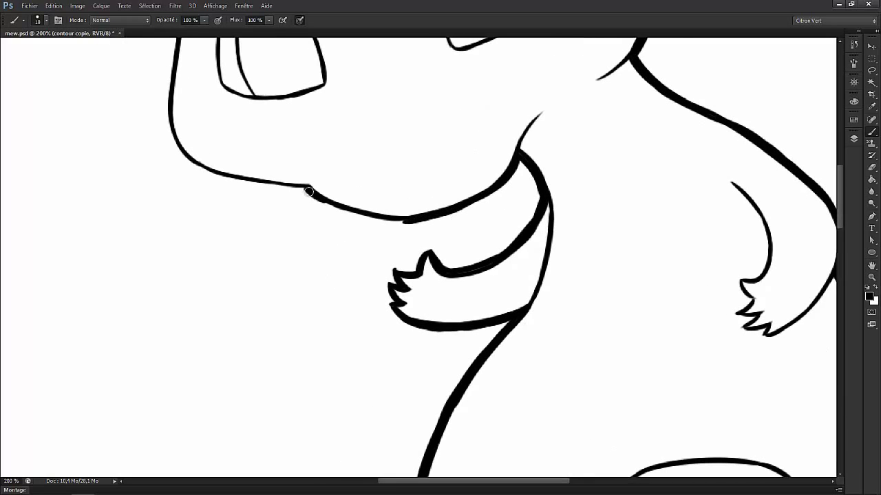
pyautogui.moveTo(308, 191); pyautogui.dragTo(393, 215)
pyautogui.scroll(2, 331, 139)
pyautogui.hscroll(-2, 331, 140)
pyautogui.moveTo(234, 224)
pyautogui.mouseDown()
pyautogui.moveTo(218, 172)
pyautogui.moveTo(226, 132)
pyautogui.mouseUp()
pyautogui.moveTo(251, 232); pyautogui.dragTo(226, 207)
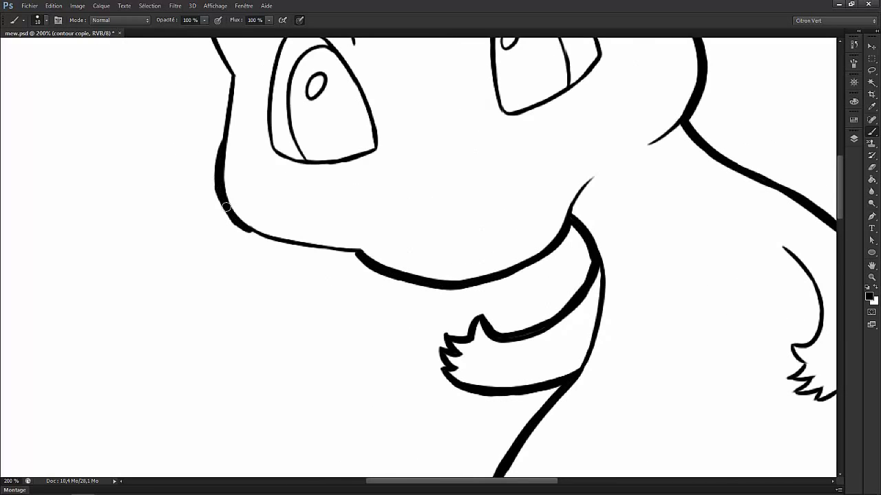
pyautogui.moveTo(254, 234); pyautogui.dragTo(297, 246)
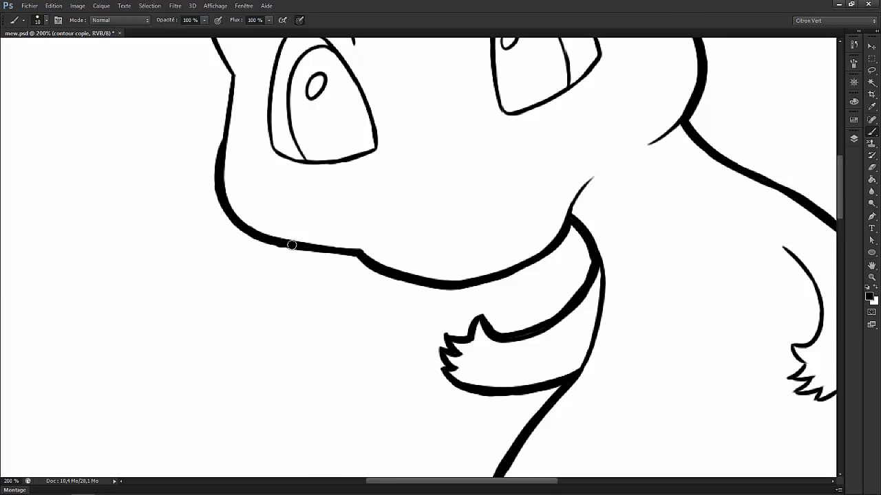
# Thicken the contour of the left-hand ear and across the top of the head to the right-hand ear.
pyautogui.scroll(5, 291, 244)
pyautogui.moveTo(279, 299); pyautogui.dragTo(299, 180)
pyautogui.scroll(2, 300, 180)
pyautogui.moveTo(311, 310)
pyautogui.mouseDown()
pyautogui.moveTo(277, 178)
pyautogui.moveTo(279, 231)
pyautogui.mouseUp()
pyautogui.hotkey('ctrl', 'z')
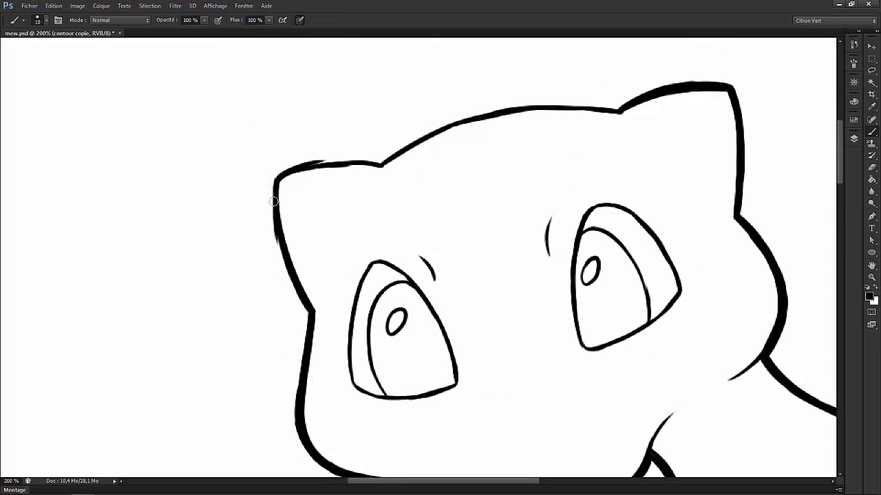
pyautogui.moveTo(273, 201); pyautogui.dragTo(279, 251)
pyautogui.hotkey('ctrl', 'z')
pyautogui.moveTo(274, 183); pyautogui.dragTo(284, 272)
pyautogui.moveTo(301, 167)
pyautogui.mouseDown()
pyautogui.moveTo(380, 163)
pyautogui.moveTo(460, 123)
pyautogui.moveTo(530, 106)
pyautogui.mouseUp()
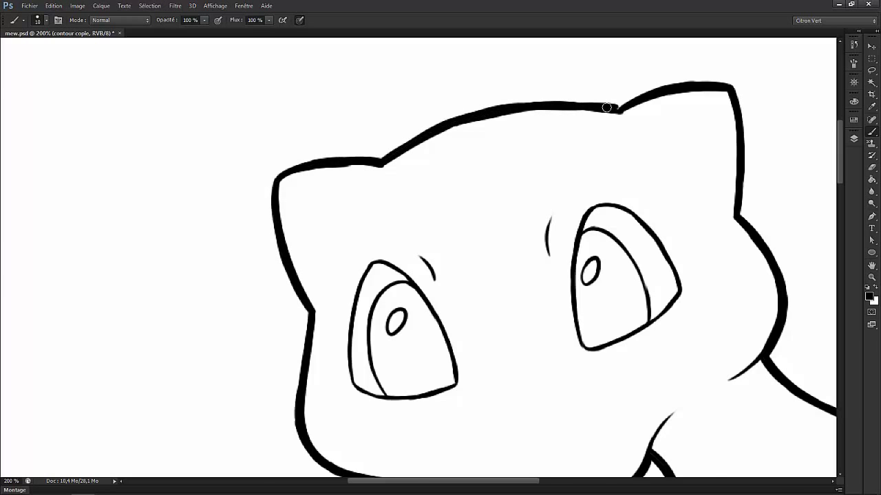
# Set up an empty layer named couleur directly beneath the contour copie layer.
pyautogui.hotkey('ctrl', '-')
pyautogui.hotkey('ctrl', '-')
pyautogui.hotkey('ctrl', '-')
pyautogui.hotkey('ctrl', '-')
pyautogui.press('F7')
pyautogui.click(771, 131)
pyautogui.press('Return')
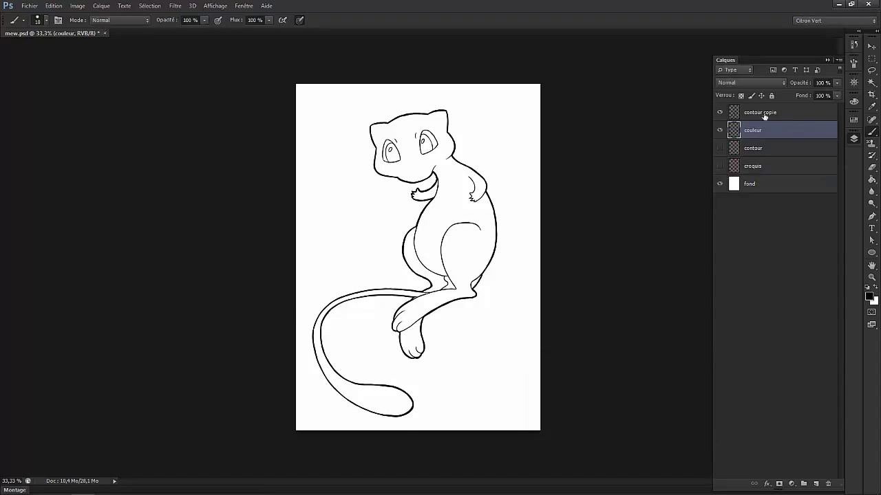
# Lower the contour copie layer's opacity to 29%, lock it and make the couleur layer active.
pyautogui.click(760, 112)
pyautogui.moveTo(836, 83); pyautogui.dragTo(805, 91)
pyautogui.click(771, 95)
pyautogui.click(782, 130)
# Choose a pale pink as the foreground colour.
pyautogui.click(868, 297)
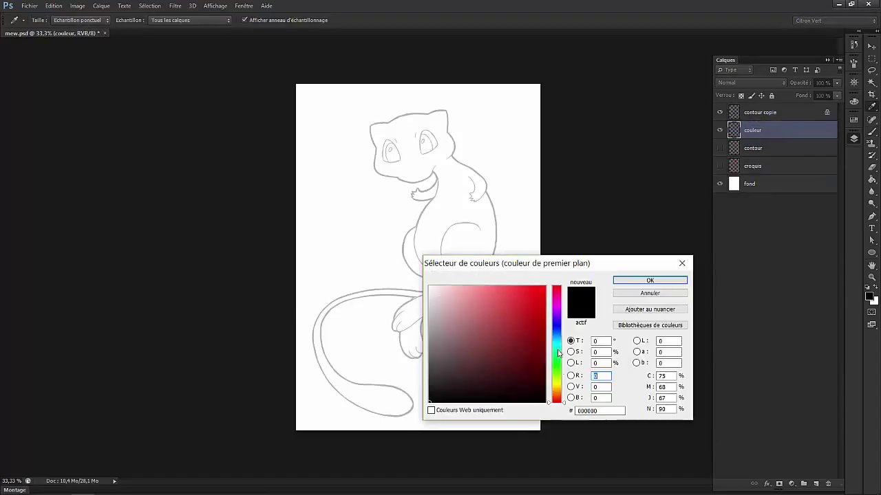
pyautogui.click(556, 305)
pyautogui.moveTo(556, 304); pyautogui.dragTo(556, 293)
pyautogui.click(447, 297)
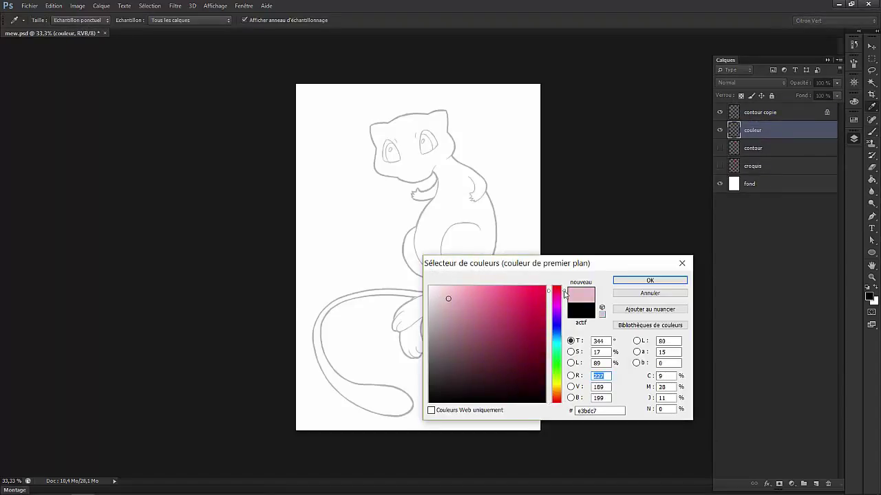
pyautogui.press('Return')
# Set the brush size to 185 px and clear the entire couleur layer.
pyautogui.rightClick(435, 188)
pyautogui.moveTo(443, 118)
pyautogui.mouseDown()
pyautogui.moveTo(497, 202)
pyautogui.moveTo(482, 227)
pyautogui.mouseUp()
pyautogui.press('Return')
pyautogui.hotkey('ctrl', 'a')
pyautogui.press('Delete')
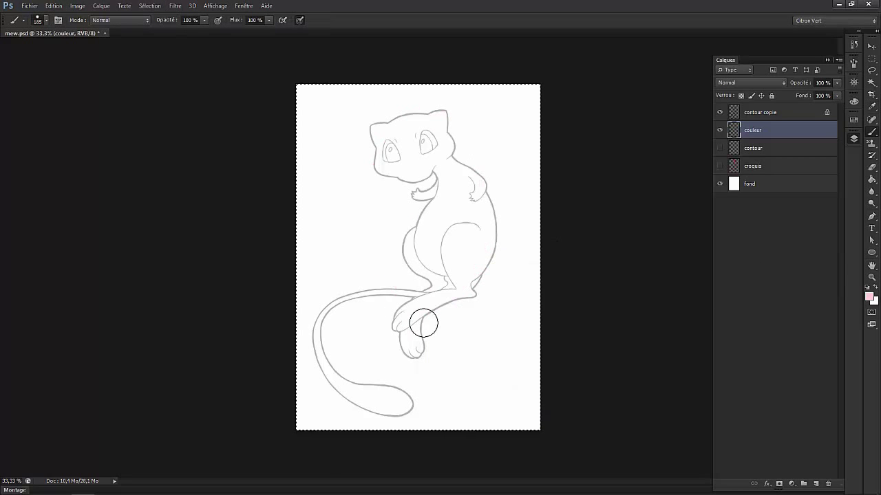
# Unlock the contour copie layer, restore it to 100% opacity and return to the brush with black.
pyautogui.hotkey('alt', ']')
pyautogui.press('w')
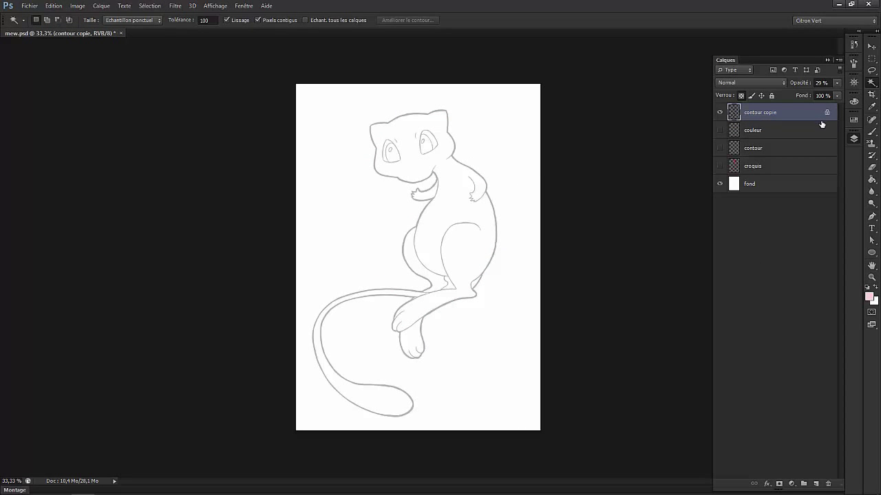
pyautogui.press('0')
pyautogui.press('b')
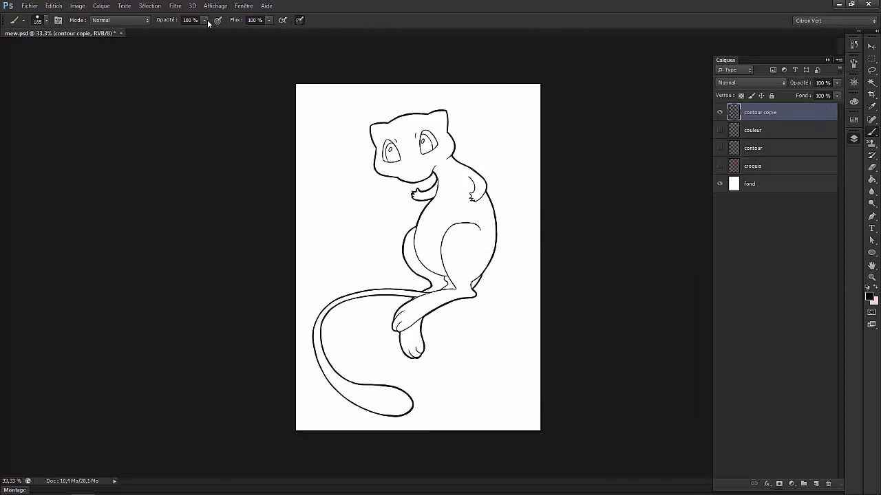
# Set the brush size to 10 px and thicken the outline around the small gap between the two legs.
pyautogui.rightClick(441, 137)
pyautogui.write('10')
pyautogui.press('Return')
pyautogui.scroll(5, 441, 255)
pyautogui.press('F7')
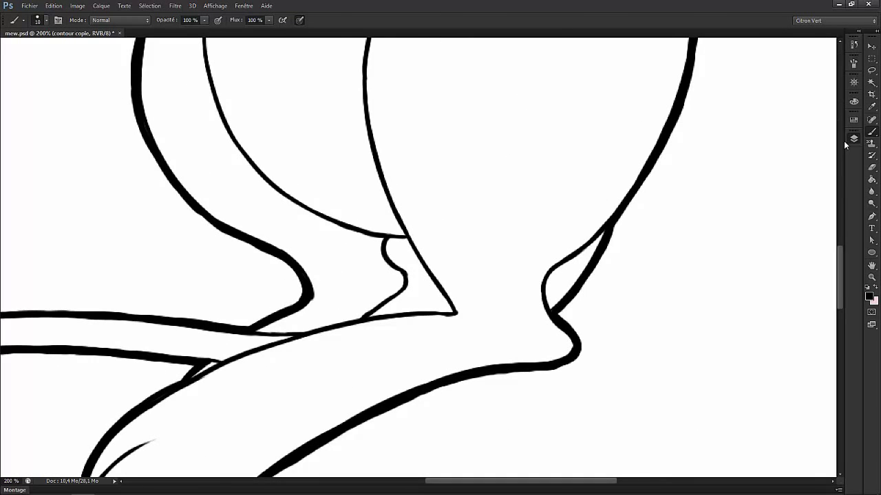
pyautogui.moveTo(207, 303)
pyautogui.mouseDown()
pyautogui.moveTo(489, 305)
pyautogui.moveTo(458, 292)
pyautogui.mouseUp()
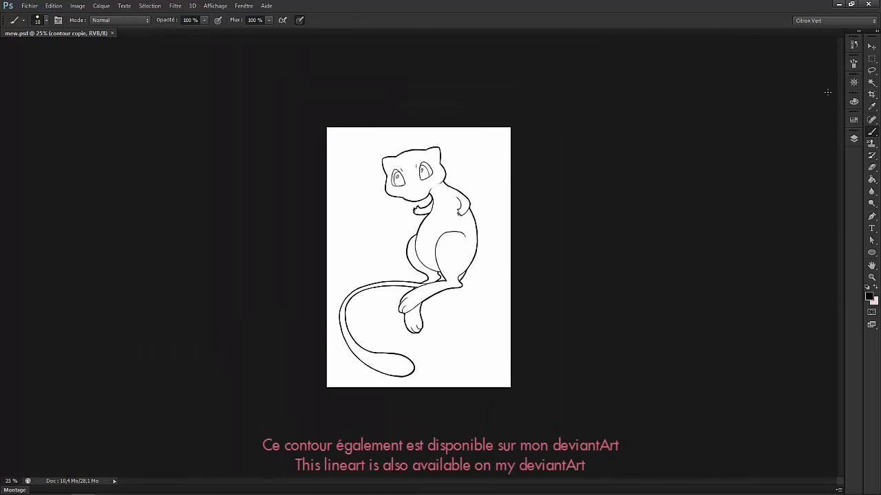
# Lower the contour copie layer's opacity so the line art turns grey, and lock the layer.
pyautogui.press('F7')
pyautogui.click(756, 130)
pyautogui.press('F7')
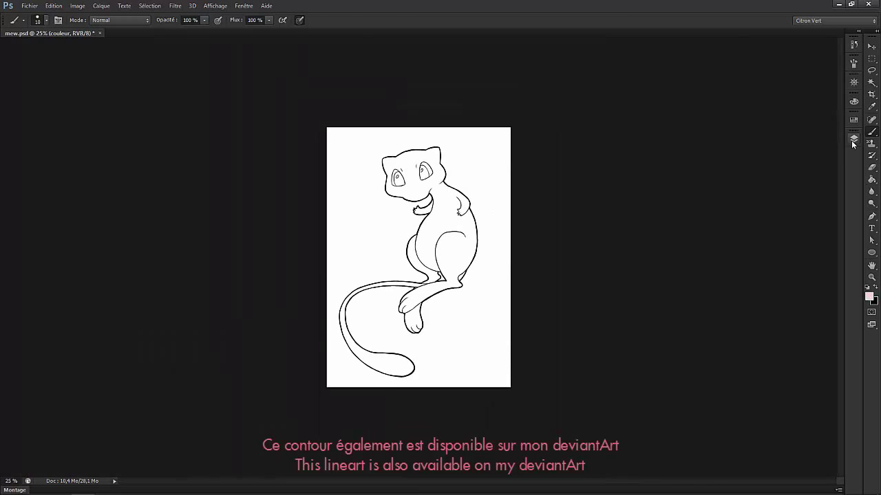
pyautogui.press('F7')
pyautogui.hotkey('ctrl', '+')
pyautogui.click(791, 112)
pyautogui.moveTo(837, 82); pyautogui.dragTo(821, 92)
# Select the background with the Magic Wand, invert the selection and fill Mew's silhouette with pale pink on the couleur layer.
pyautogui.press('w')
pyautogui.click(446, 289)
pyautogui.click(752, 131)
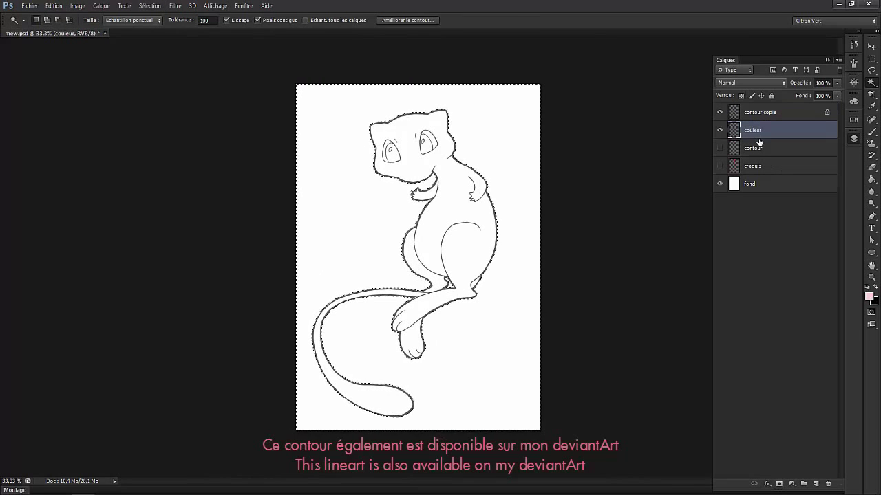
pyautogui.hotkey('ctrl', 'shift', 'i')
pyautogui.click(149, 5)
pyautogui.moveTo(179, 145)
pyautogui.click(49, 183)
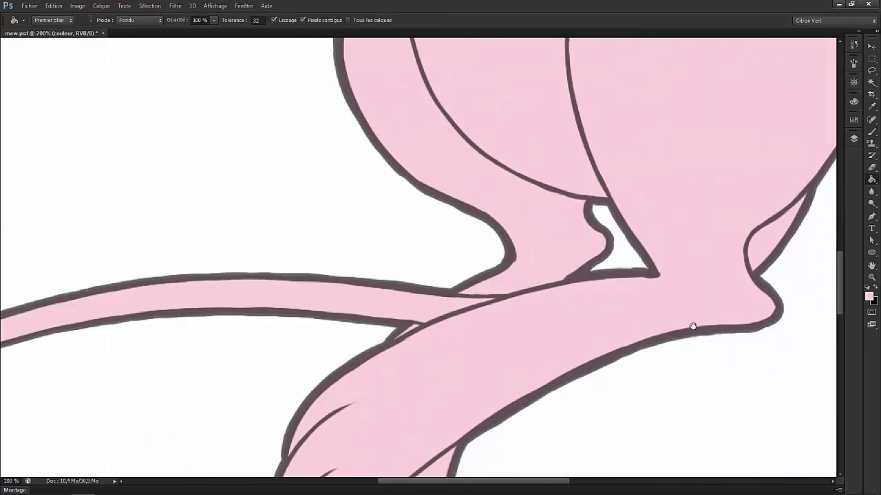
pyautogui.press('e')
pyautogui.moveTo(623, 304)
pyautogui.mouseDown()
pyautogui.moveTo(638, 188)
pyautogui.moveTo(590, 320)
pyautogui.moveTo(688, 247)
pyautogui.moveTo(680, 280)
pyautogui.moveTo(695, 266)
pyautogui.moveTo(712, 299)
pyautogui.mouseUp()
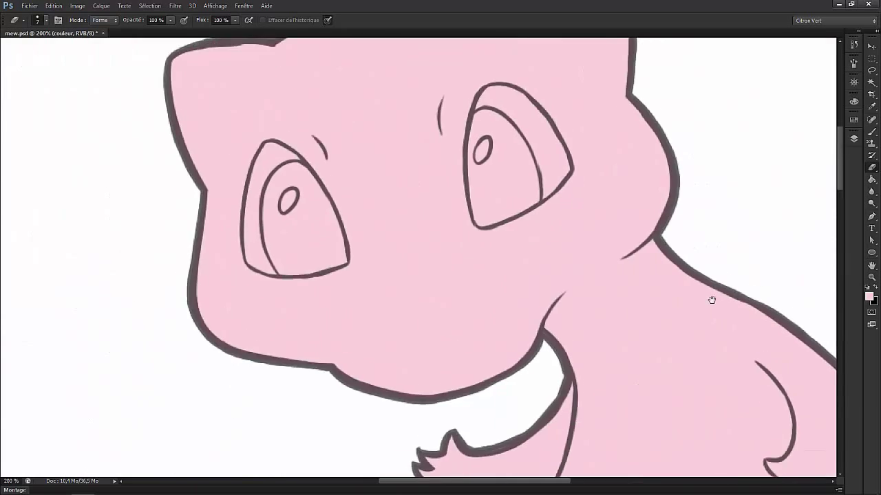
# Lock the couleur layer's transparent pixels and choose a slightly darker pink, based on the body colour, for shading.
pyautogui.hotkey('ctrl', '-')
pyautogui.hotkey('ctrl', '-')
pyautogui.hotkey('ctrl', '-')
pyautogui.press('F7')
pyautogui.press('i')
pyautogui.click(455, 241)
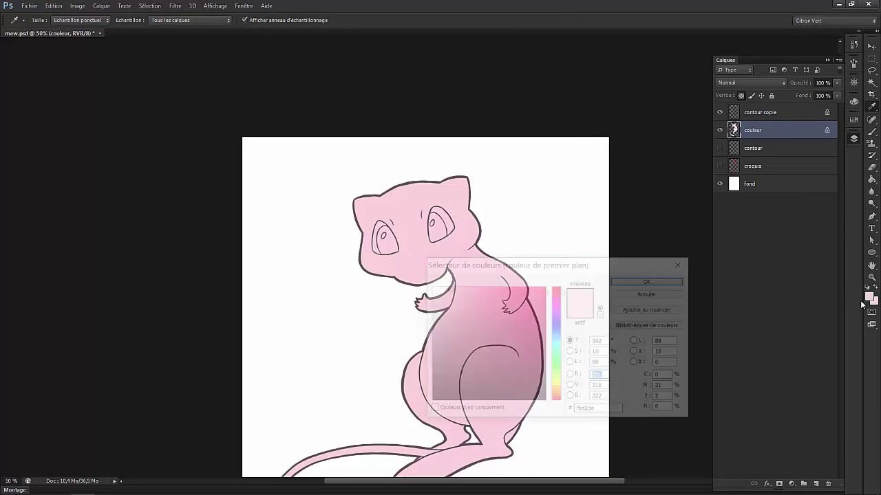
pyautogui.press('Return')
# Paint a darker pink shadow with a 34 px brush on the tail where it meets the near foot.
pyautogui.press('F7')
pyautogui.press('b')
pyautogui.rightClick(582, 271)
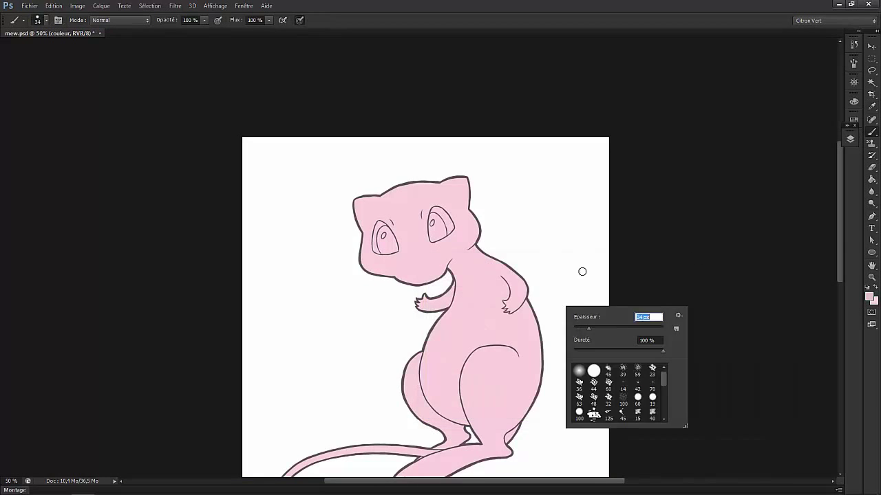
pyautogui.hotkey('ctrl', '+')
pyautogui.hotkey('ctrl', '+')
pyautogui.moveTo(732, 423)
pyautogui.mouseDown()
pyautogui.moveTo(499, 266)
pyautogui.moveTo(529, 220)
pyautogui.moveTo(560, 339)
pyautogui.mouseUp()
pyautogui.press('h')
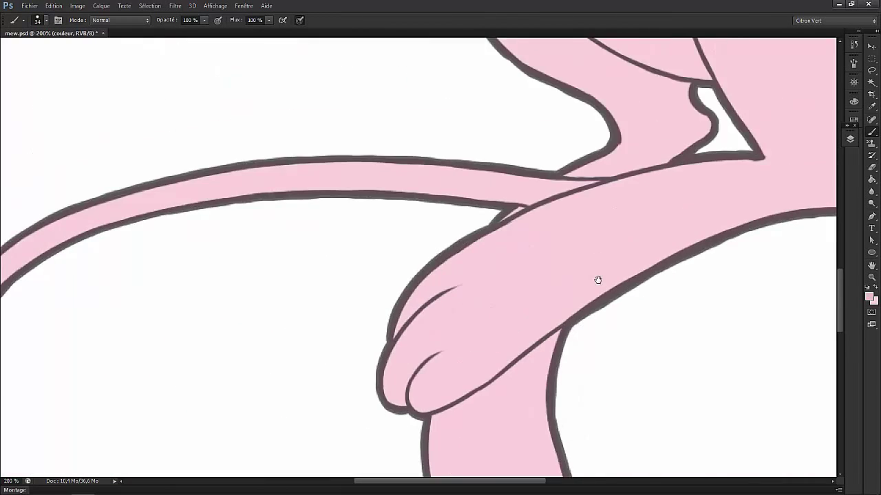
pyautogui.moveTo(598, 280)
pyautogui.mouseDown()
pyautogui.moveTo(536, 139)
pyautogui.moveTo(512, 287)
pyautogui.moveTo(729, 257)
pyautogui.moveTo(689, 344)
pyautogui.moveTo(500, 211)
pyautogui.moveTo(520, 213)
pyautogui.mouseUp()
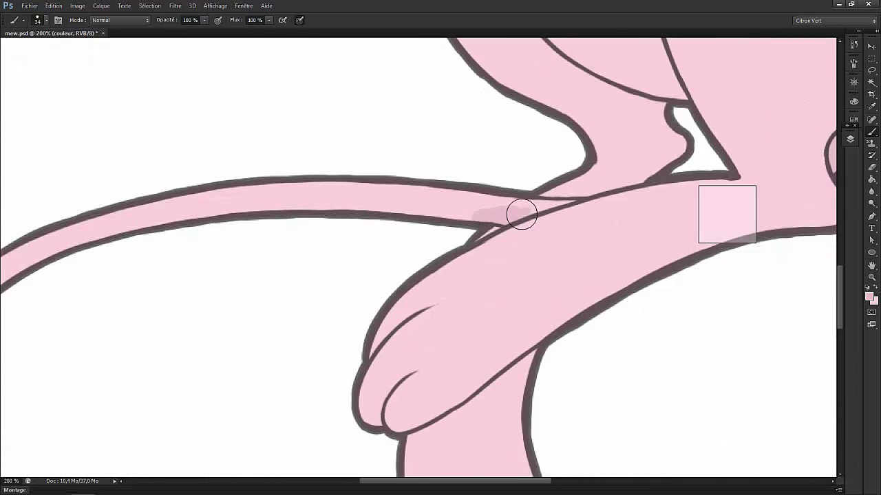
# Set the brush size to 10 px and refine the tail-base shadow, extending it to a tapered edge along the tail.
pyautogui.rightClick(525, 230)
pyautogui.press('Return')
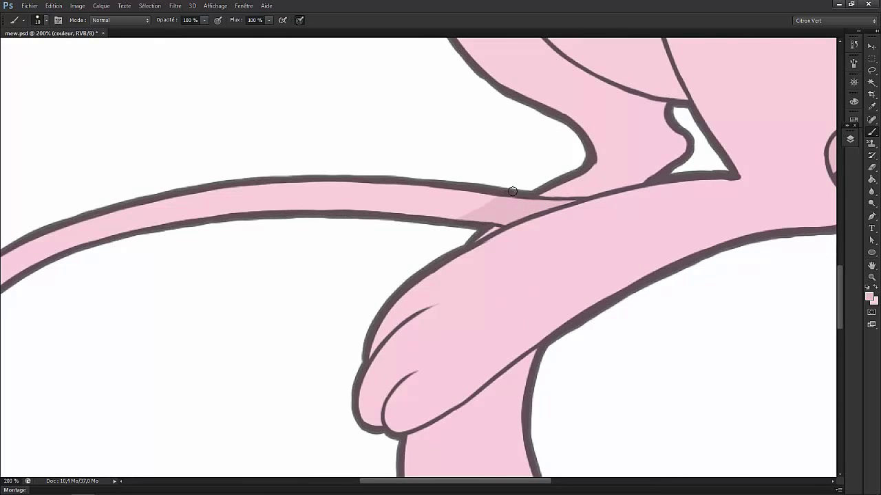
pyautogui.moveTo(387, 181)
pyautogui.mouseDown()
pyautogui.moveTo(517, 141)
pyautogui.moveTo(620, 155)
pyautogui.mouseUp()
pyautogui.moveTo(444, 181); pyautogui.dragTo(595, 142)
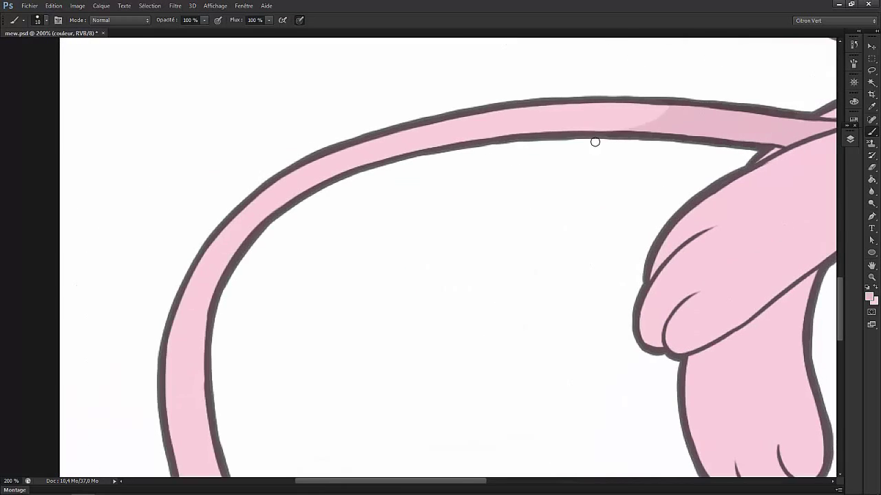
# Shade the rounded end of the tail with a curved darker pink shadow along its right-hand edge.
pyautogui.moveTo(523, 324); pyautogui.dragTo(520, 169)
pyautogui.moveTo(604, 289); pyautogui.dragTo(595, 239)
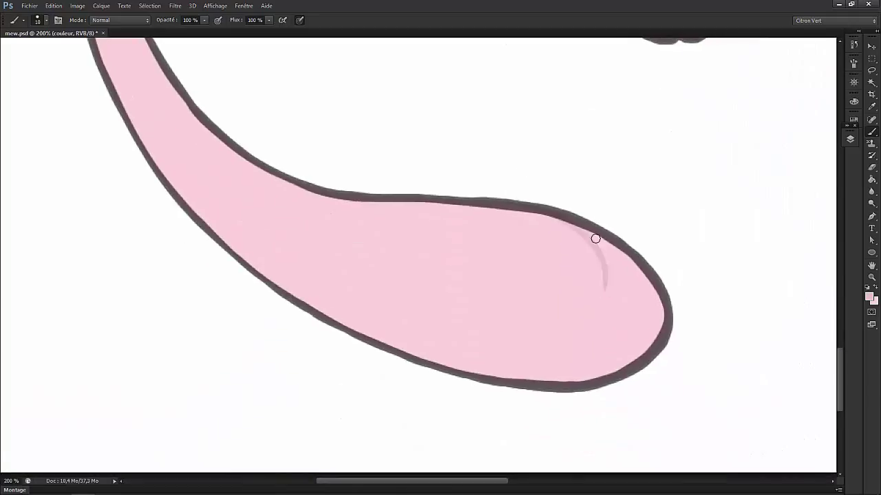
pyautogui.moveTo(497, 377); pyautogui.dragTo(600, 234)
pyautogui.moveTo(503, 379)
pyautogui.mouseDown()
pyautogui.moveTo(588, 330)
pyautogui.moveTo(586, 373)
pyautogui.mouseUp()
pyautogui.moveTo(626, 259)
pyautogui.mouseDown()
pyautogui.moveTo(661, 297)
pyautogui.moveTo(582, 368)
pyautogui.mouseUp()
pyautogui.scroll(-4, 572, 254)
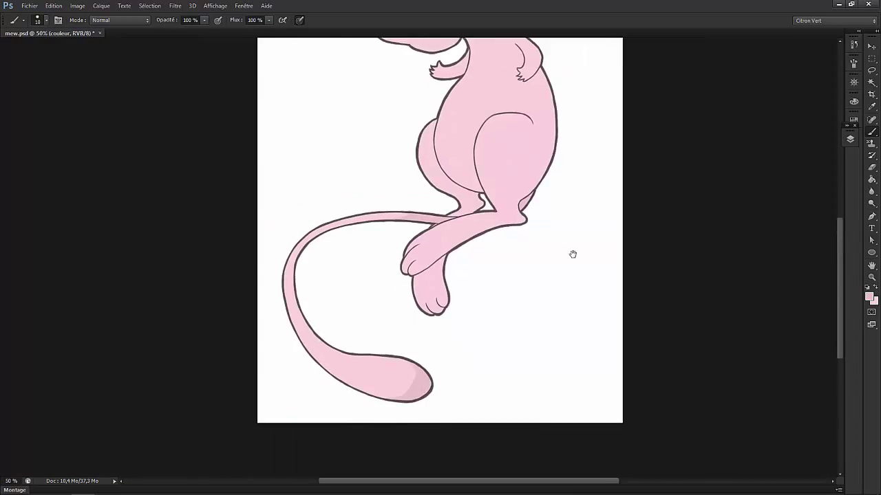
# Set the brush size to 21 px and outline a shadow down Mew's back from the near hand.
pyautogui.scroll(2, 573, 255)
pyautogui.moveTo(572, 254); pyautogui.dragTo(540, 114)
pyautogui.rightClick(698, 269)
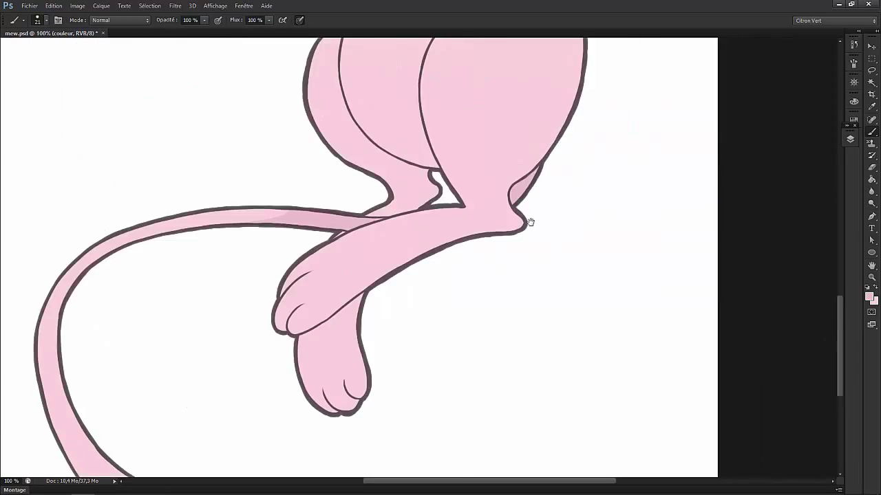
pyautogui.scroll(-3, 531, 311)
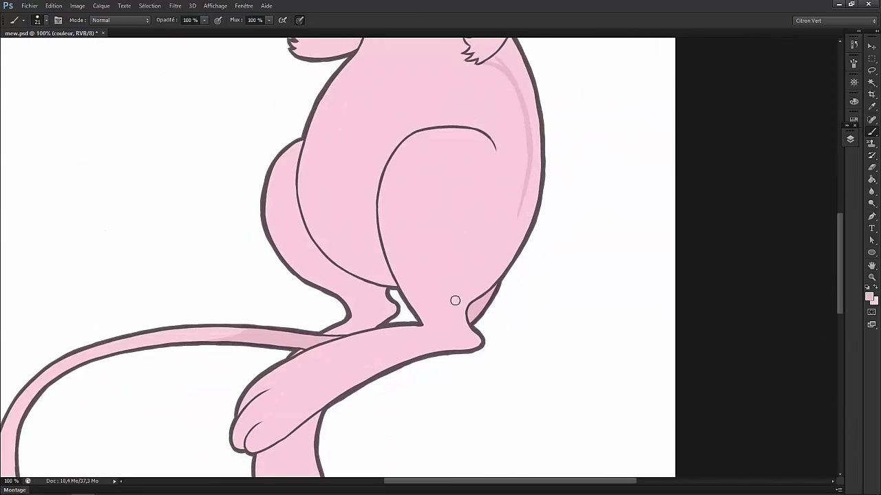
# Shade the rear edge of the near thigh, the heel and the underside of the near foot.
pyautogui.moveTo(454, 300); pyautogui.dragTo(498, 236)
pyautogui.moveTo(486, 267); pyautogui.dragTo(494, 239)
pyautogui.scroll(-3, 492, 240)
pyautogui.hscroll(-3, 497, 210)
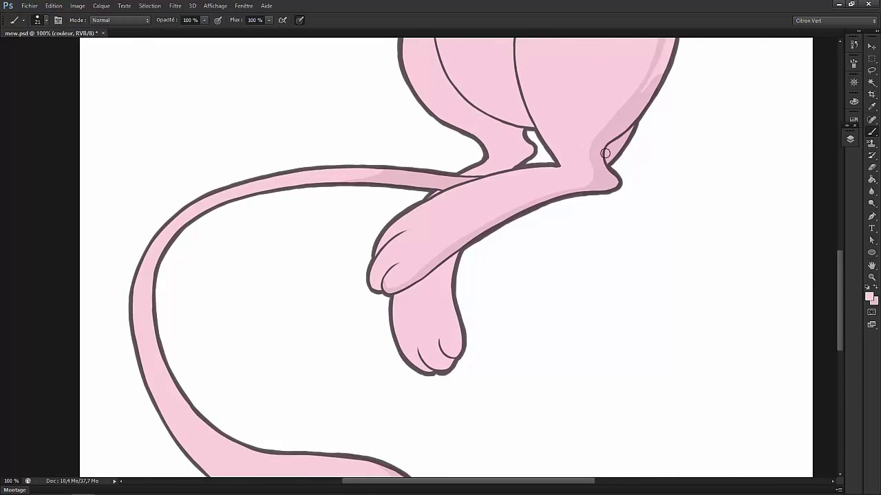
# Shade the outer edge of the near arm and the shoulder line up to the cheek.
pyautogui.scroll(10, 605, 153)
pyautogui.hscroll(3, 605, 152)
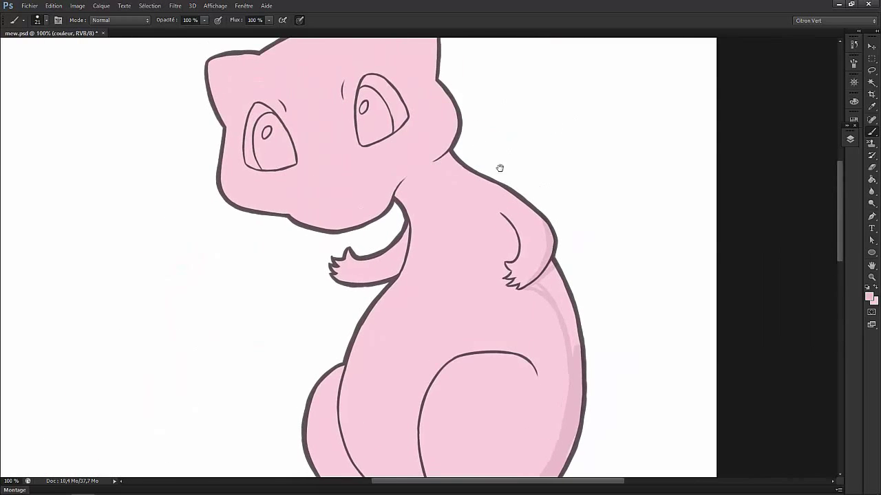
pyautogui.moveTo(436, 162); pyautogui.dragTo(533, 224)
pyautogui.hotkey('ctrl', '+')
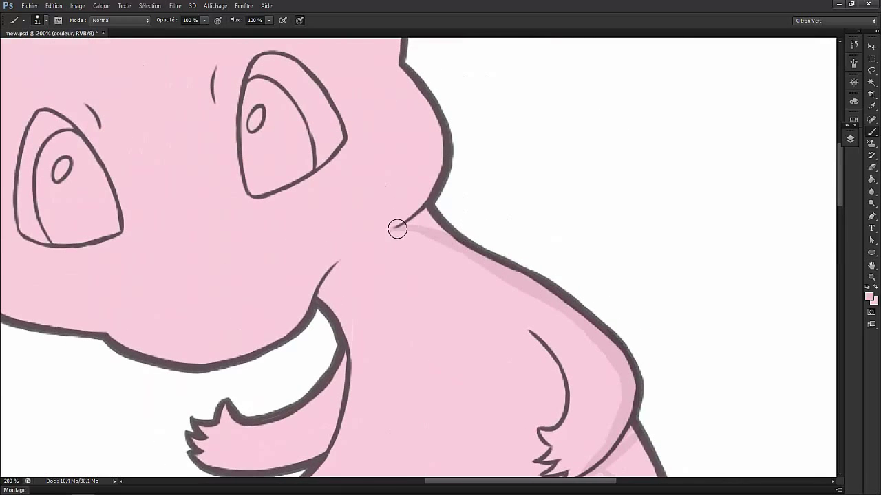
# Shade the right-hand cheek and the outer edge of the right-hand ear.
pyautogui.moveTo(447, 199); pyautogui.dragTo(437, 131)
pyautogui.scroll(4, 441, 206)
pyautogui.moveTo(433, 220)
pyautogui.mouseDown()
pyautogui.moveTo(446, 338)
pyautogui.moveTo(425, 353)
pyautogui.mouseUp()
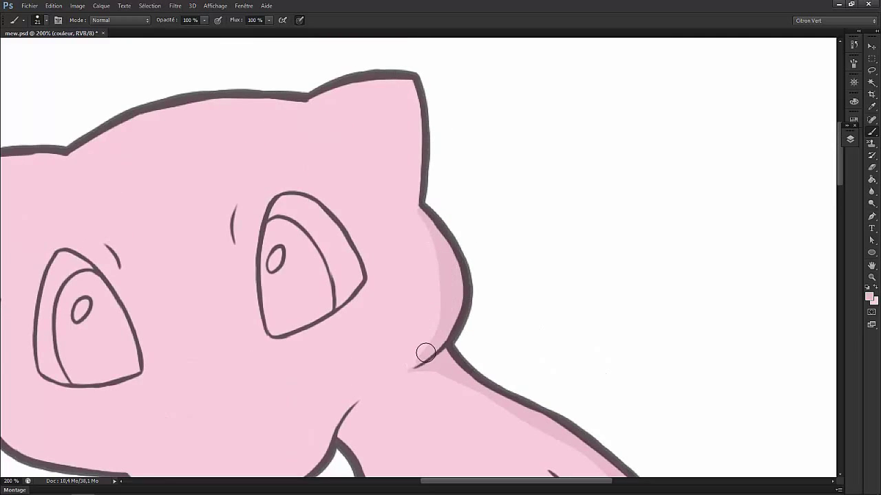
pyautogui.scroll(3, 440, 218)
pyautogui.hscroll(-1, 440, 219)
pyautogui.moveTo(445, 310); pyautogui.dragTo(433, 191)
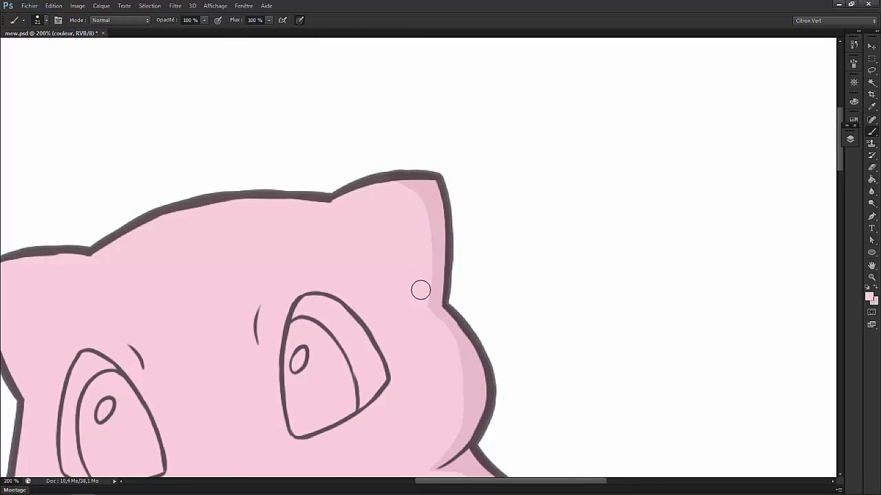
pyautogui.moveTo(477, 353); pyautogui.dragTo(485, 378)
# Fill and smooth the shadow down Mew's back below the near arm.
pyautogui.scroll(-10, 468, 305)
pyautogui.hscroll(2, 468, 305)
pyautogui.moveTo(468, 305)
pyautogui.mouseDown()
pyautogui.moveTo(452, 275)
pyautogui.moveTo(485, 385)
pyautogui.mouseUp()
pyautogui.scroll(-3, 472, 299)
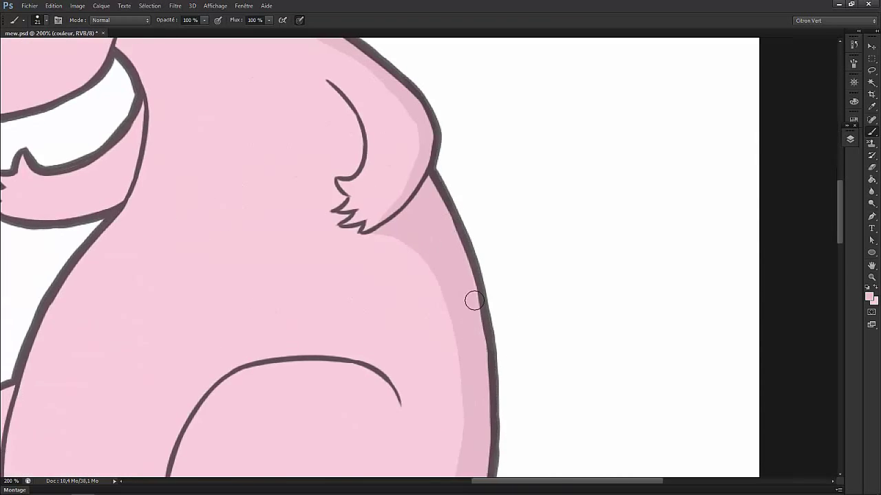
pyautogui.scroll(1, 401, 256)
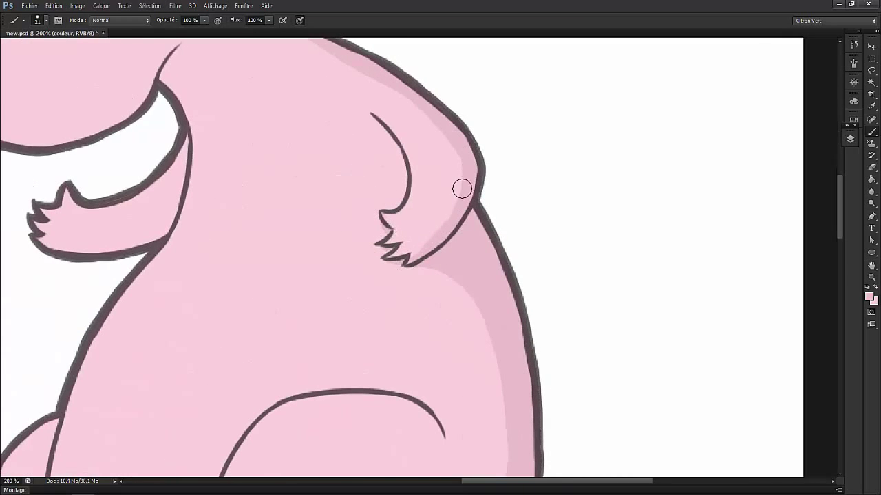
# Shade the underside of the far arm near the body.
pyautogui.scroll(4, 467, 177)
pyautogui.hscroll(-5, 467, 177)
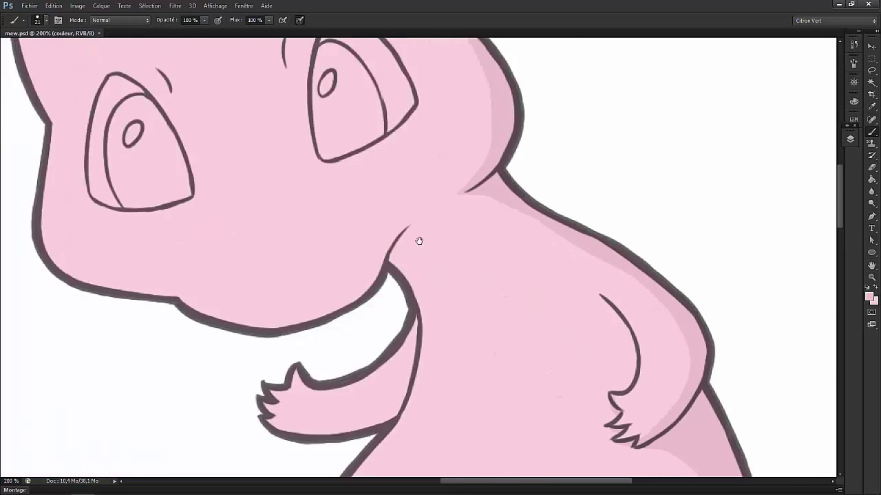
pyautogui.scroll(-2, 418, 240)
pyautogui.moveTo(452, 295)
pyautogui.mouseDown()
pyautogui.moveTo(386, 289)
pyautogui.moveTo(441, 261)
pyautogui.mouseUp()
# Add small darker pink shadows along the toes of the near foot.
pyautogui.scroll(-8, 432, 205)
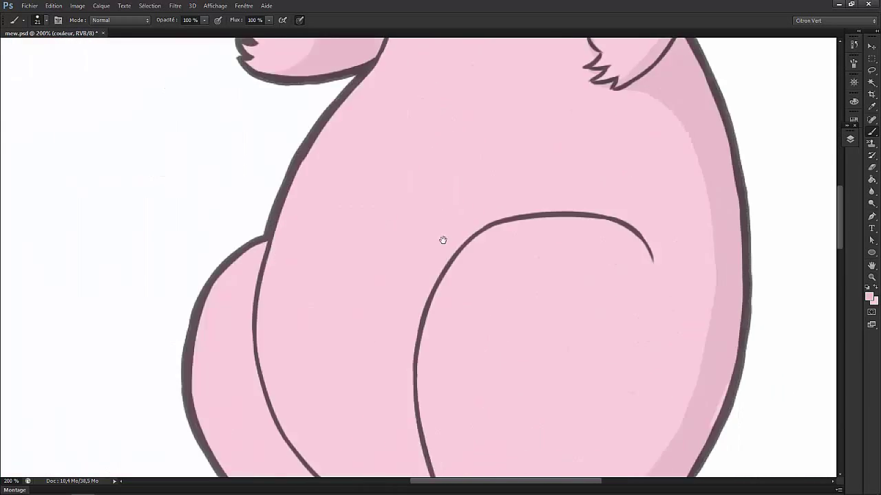
pyautogui.hscroll(-2, 452, 238)
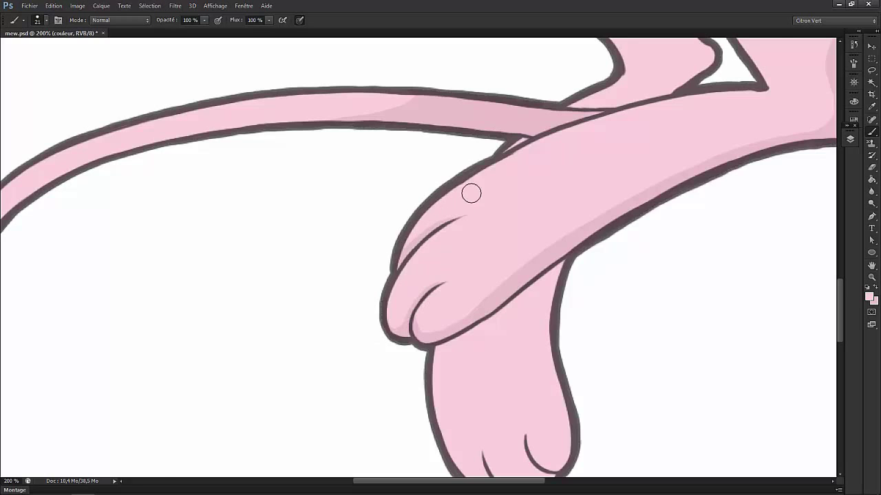
pyautogui.scroll(-5, 437, 222)
pyautogui.scroll(5, 542, 309)
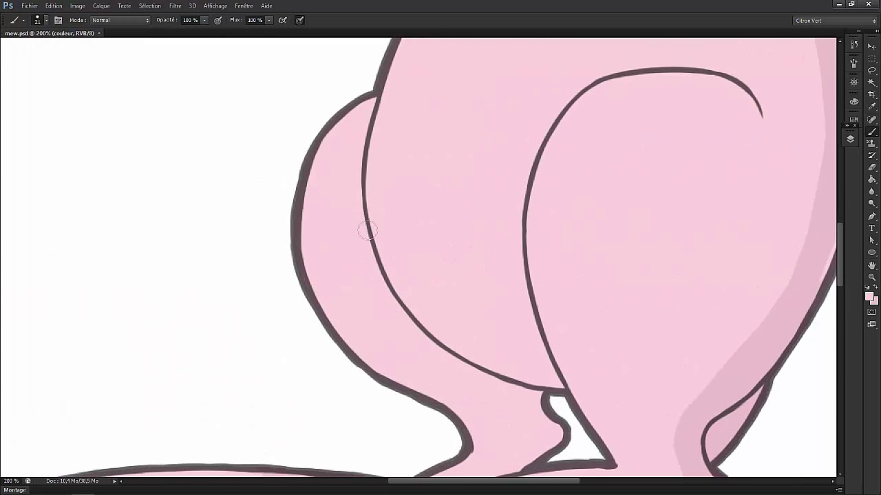
# Shade Mew's far leg and far foot with darker pink, leaving a lighter area along the outer edge of the thigh.
pyautogui.moveTo(373, 270)
pyautogui.mouseDown()
pyautogui.moveTo(366, 110)
pyautogui.moveTo(395, 323)
pyautogui.mouseUp()
pyautogui.moveTo(326, 117)
pyautogui.mouseDown()
pyautogui.moveTo(360, 307)
pyautogui.moveTo(416, 388)
pyautogui.mouseUp()
pyautogui.moveTo(333, 149); pyautogui.dragTo(334, 344)
pyautogui.moveTo(336, 130)
pyautogui.mouseDown()
pyautogui.moveTo(356, 314)
pyautogui.moveTo(448, 385)
pyautogui.mouseUp()
pyautogui.moveTo(447, 385)
pyautogui.mouseDown()
pyautogui.moveTo(399, 334)
pyautogui.moveTo(440, 365)
pyautogui.moveTo(507, 359)
pyautogui.moveTo(425, 236)
pyautogui.mouseUp()
pyautogui.moveTo(417, 296)
pyautogui.mouseDown()
pyautogui.moveTo(369, 310)
pyautogui.moveTo(468, 258)
pyautogui.mouseUp()
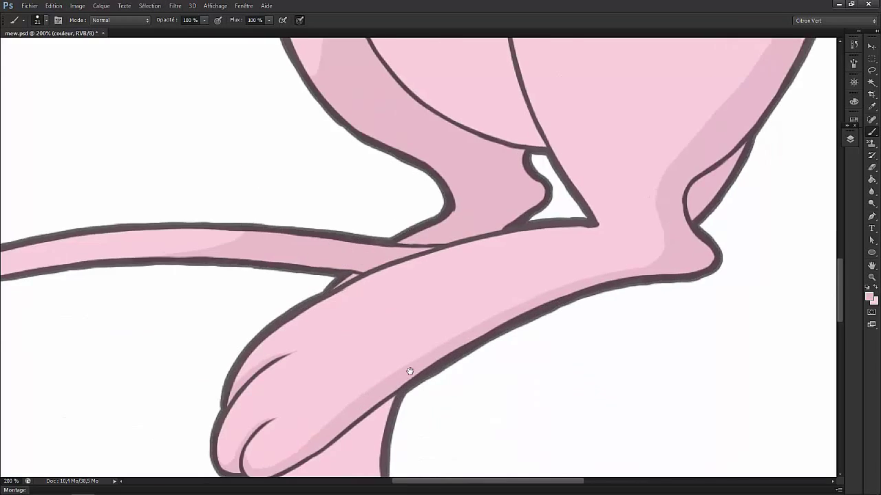
pyautogui.moveTo(408, 370); pyautogui.dragTo(409, 232)
pyautogui.moveTo(348, 241)
pyautogui.mouseDown()
pyautogui.moveTo(295, 268)
pyautogui.moveTo(262, 350)
pyautogui.moveTo(301, 263)
pyautogui.moveTo(324, 393)
pyautogui.moveTo(384, 396)
pyautogui.mouseUp()
# Choose a deeper pink and paint the shadow cast by the near foot across the far foot and down its right-hand edge.
pyautogui.click(869, 297)
pyautogui.click(449, 299)
pyautogui.click(649, 279)
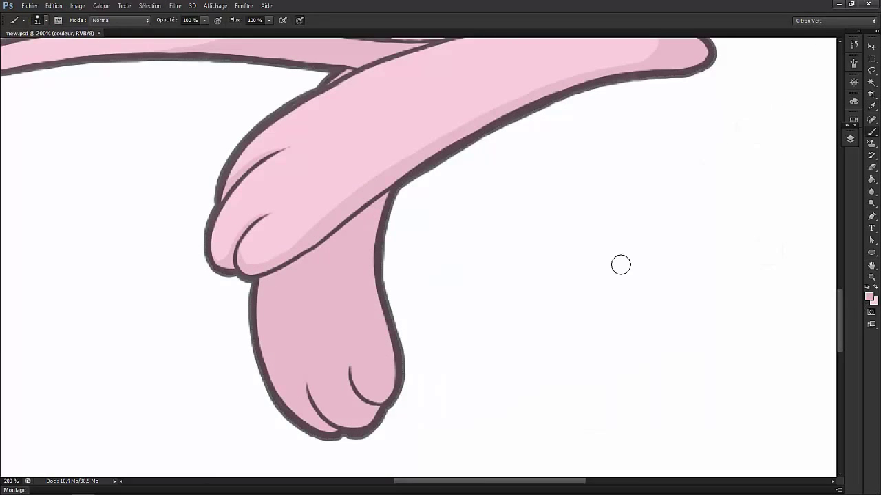
pyautogui.moveTo(255, 283)
pyautogui.mouseDown()
pyautogui.moveTo(393, 198)
pyautogui.moveTo(333, 238)
pyautogui.moveTo(382, 281)
pyautogui.moveTo(343, 248)
pyautogui.moveTo(385, 234)
pyautogui.mouseUp()
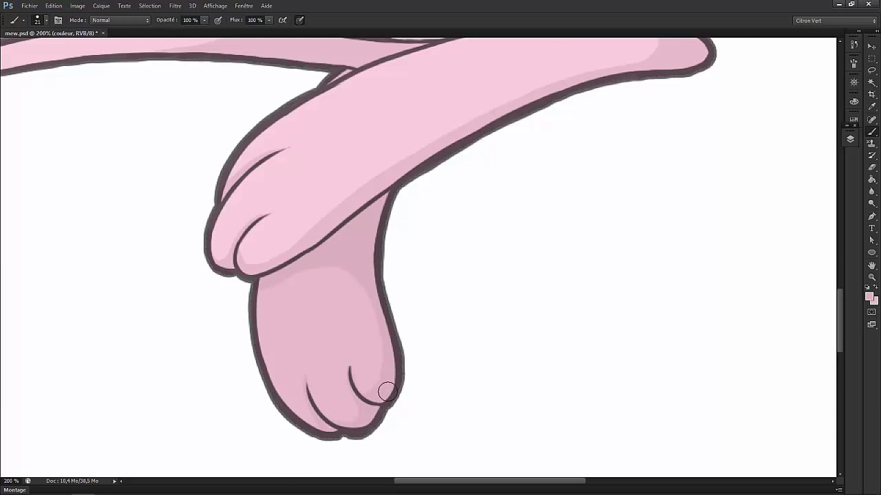
# Paint a deeper pink shadow over the far lower leg, beneath the belly and behind the near leg.
pyautogui.scroll(5, 419, 334)
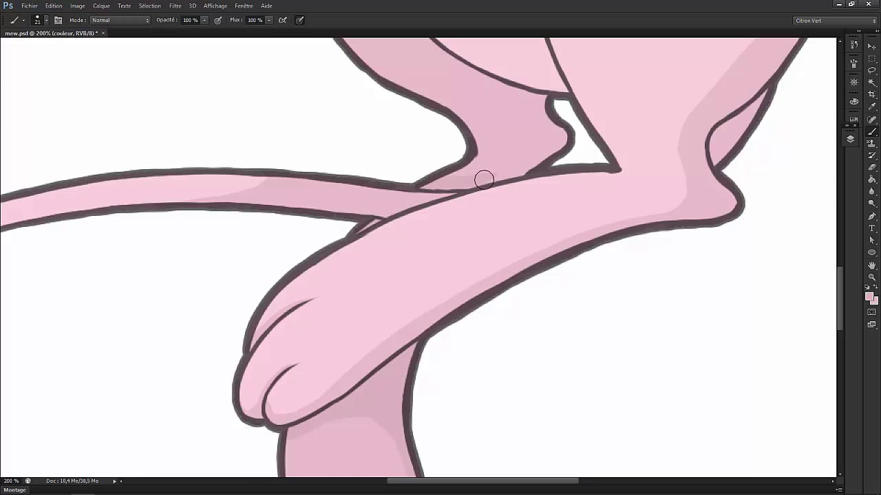
pyautogui.scroll(2, 472, 245)
pyautogui.scroll(2, 462, 178)
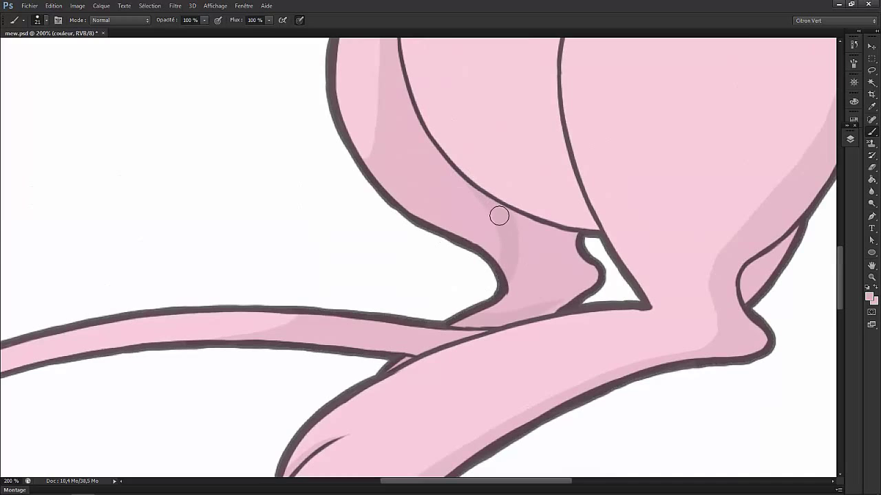
pyautogui.moveTo(543, 243)
pyautogui.mouseDown()
pyautogui.moveTo(537, 289)
pyautogui.moveTo(558, 149)
pyautogui.mouseUp()
pyautogui.press('h')
pyautogui.moveTo(432, 172); pyautogui.dragTo(516, 208)
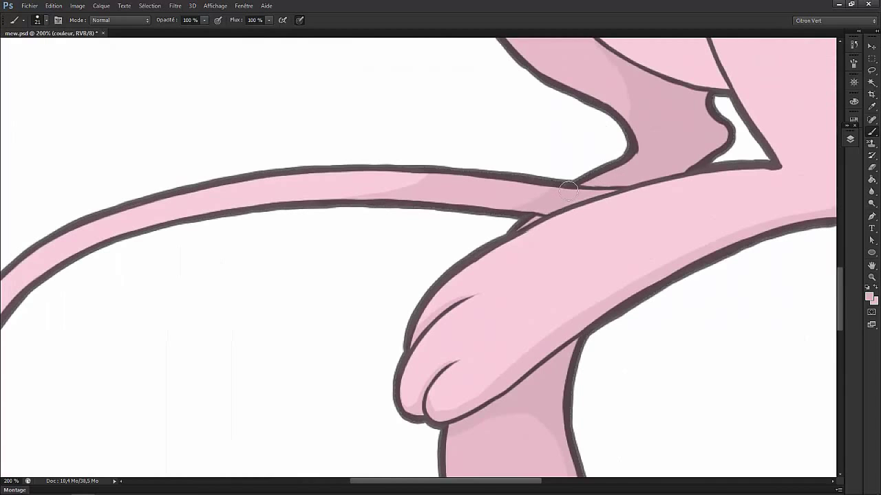
# Shade the lower belly with a curved darker pink shadow running along the near thigh.
pyautogui.scroll(-5, 569, 190)
pyautogui.scroll(4, 642, 126)
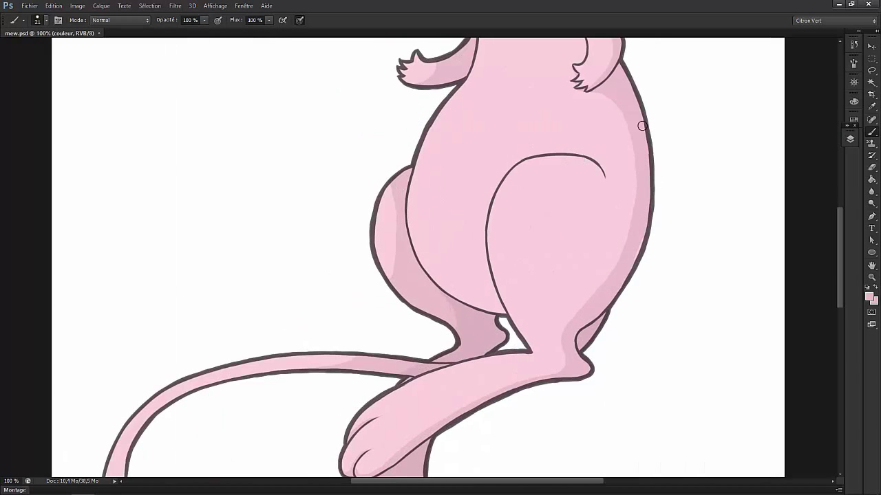
pyautogui.moveTo(694, 163)
pyautogui.mouseDown()
pyautogui.moveTo(706, 149)
pyautogui.moveTo(364, 352)
pyautogui.moveTo(224, 325)
pyautogui.moveTo(323, 347)
pyautogui.moveTo(347, 172)
pyautogui.moveTo(406, 124)
pyautogui.mouseUp()
pyautogui.scroll(-2, 493, 112)
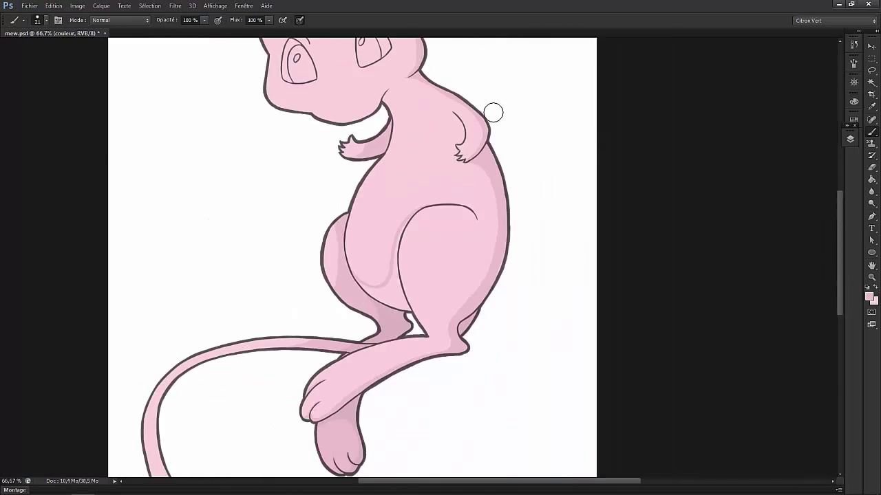
pyautogui.scroll(2, 422, 260)
pyautogui.moveTo(368, 299)
pyautogui.mouseDown()
pyautogui.moveTo(362, 328)
pyautogui.moveTo(378, 390)
pyautogui.moveTo(330, 383)
pyautogui.moveTo(334, 344)
pyautogui.moveTo(265, 334)
pyautogui.moveTo(310, 348)
pyautogui.mouseUp()
pyautogui.scroll(-2, 354, 360)
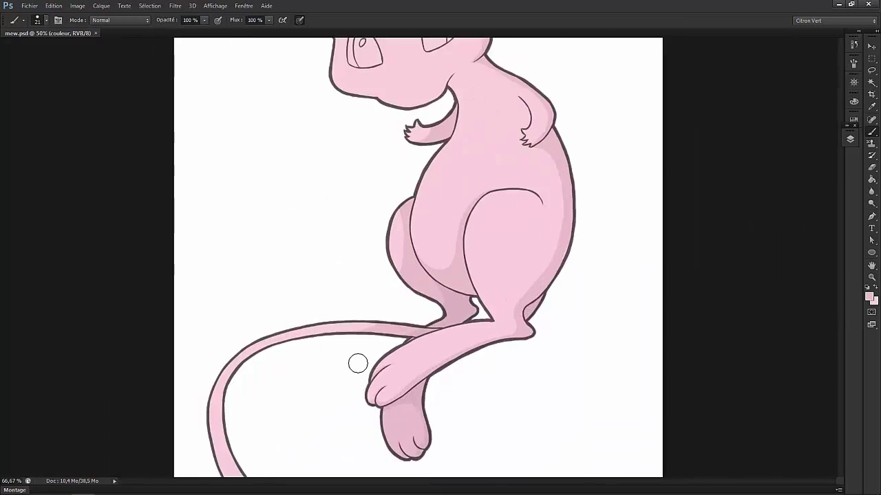
# Add darker pink shadows beneath the chin and along the chest beside the far arm.
pyautogui.scroll(2, 448, 103)
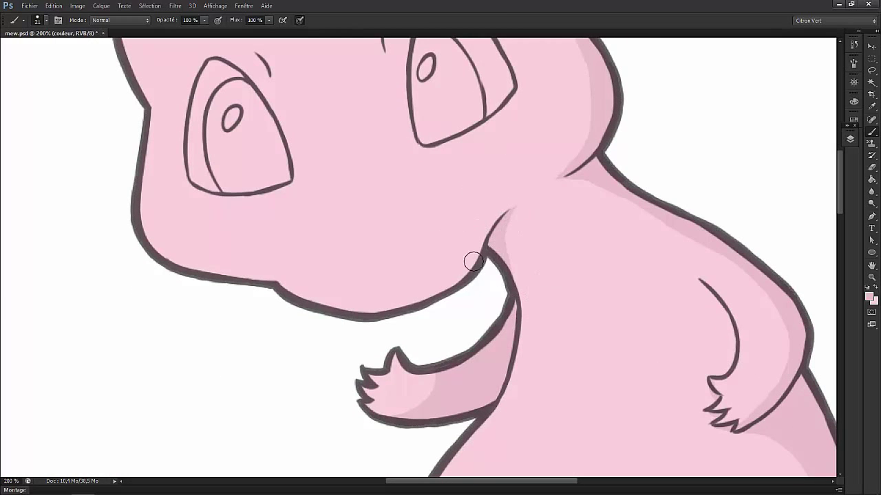
pyautogui.moveTo(525, 208)
pyautogui.mouseDown()
pyautogui.moveTo(521, 324)
pyautogui.moveTo(527, 252)
pyautogui.mouseUp()
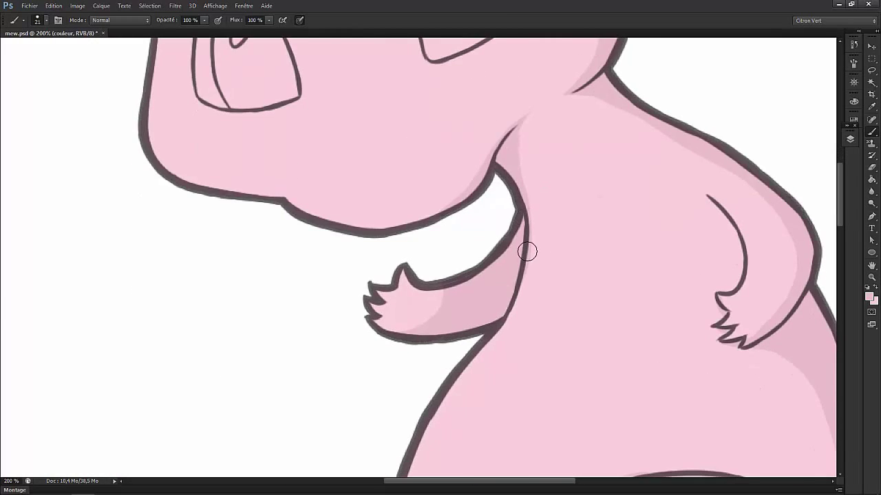
pyautogui.scroll(-3, 542, 172)
pyautogui.scroll(-2, 662, 307)
pyautogui.scroll(4, 661, 308)
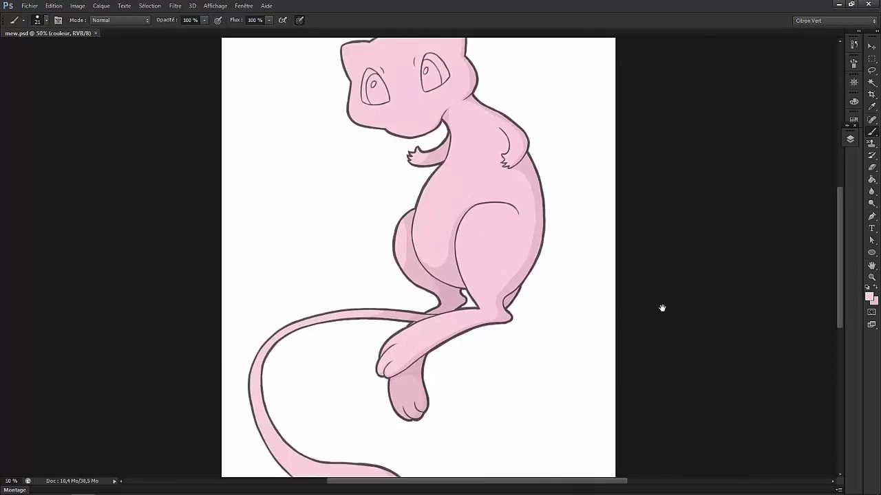
# Colour the right-hand eye with a medium blue iris and a near-white eyeball and highlight.
pyautogui.press('i')
pyautogui.click(869, 297)
pyautogui.click(650, 280)
pyautogui.click(874, 301)
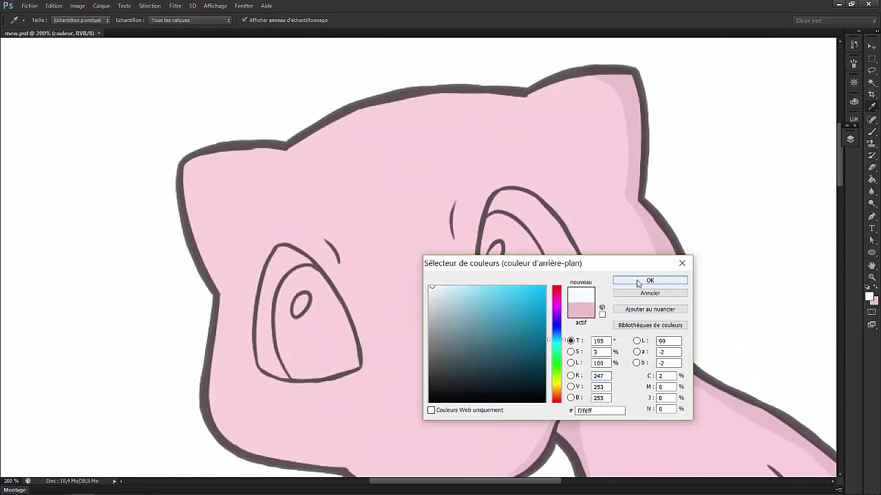
pyautogui.click(473, 303)
pyautogui.moveTo(473, 304)
pyautogui.mouseDown()
pyautogui.moveTo(477, 291)
pyautogui.moveTo(482, 306)
pyautogui.mouseUp()
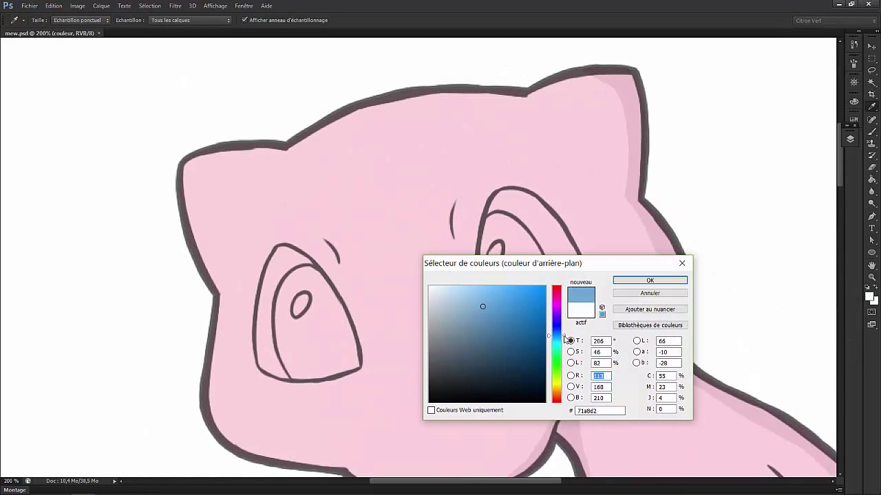
pyautogui.press('Return')
pyautogui.press('b')
pyautogui.moveTo(489, 275)
pyautogui.mouseDown()
pyautogui.moveTo(502, 198)
pyautogui.moveTo(553, 262)
pyautogui.mouseUp()
pyautogui.moveTo(502, 222)
pyautogui.mouseDown()
pyautogui.moveTo(521, 231)
pyautogui.moveTo(490, 231)
pyautogui.moveTo(520, 236)
pyautogui.moveTo(538, 261)
pyautogui.moveTo(486, 255)
pyautogui.moveTo(495, 230)
pyautogui.moveTo(486, 253)
pyautogui.moveTo(489, 323)
pyautogui.moveTo(522, 319)
pyautogui.moveTo(499, 256)
pyautogui.mouseUp()
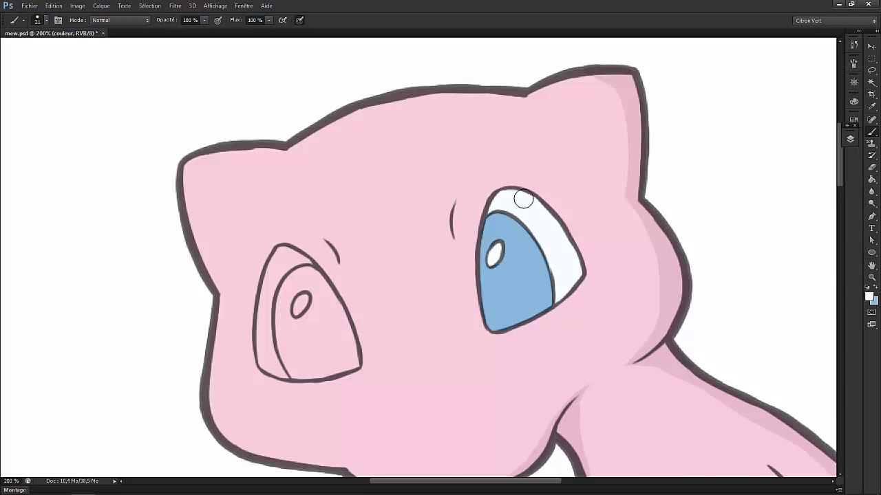
# Colour the left-hand eye to match, with a blue iris and a near-white eyeball and highlight.
pyautogui.hscroll(-5, 489, 258)
pyautogui.moveTo(446, 272)
pyautogui.mouseDown()
pyautogui.moveTo(461, 353)
pyautogui.moveTo(441, 337)
pyautogui.moveTo(447, 265)
pyautogui.moveTo(445, 342)
pyautogui.moveTo(458, 279)
pyautogui.moveTo(474, 258)
pyautogui.moveTo(501, 265)
pyautogui.moveTo(467, 275)
pyautogui.moveTo(492, 267)
pyautogui.moveTo(502, 277)
pyautogui.moveTo(465, 297)
pyautogui.moveTo(469, 350)
pyautogui.moveTo(459, 307)
pyautogui.moveTo(468, 266)
pyautogui.moveTo(474, 354)
pyautogui.moveTo(495, 253)
pyautogui.moveTo(530, 342)
pyautogui.moveTo(486, 338)
pyautogui.moveTo(515, 304)
pyautogui.mouseUp()
pyautogui.press('x')
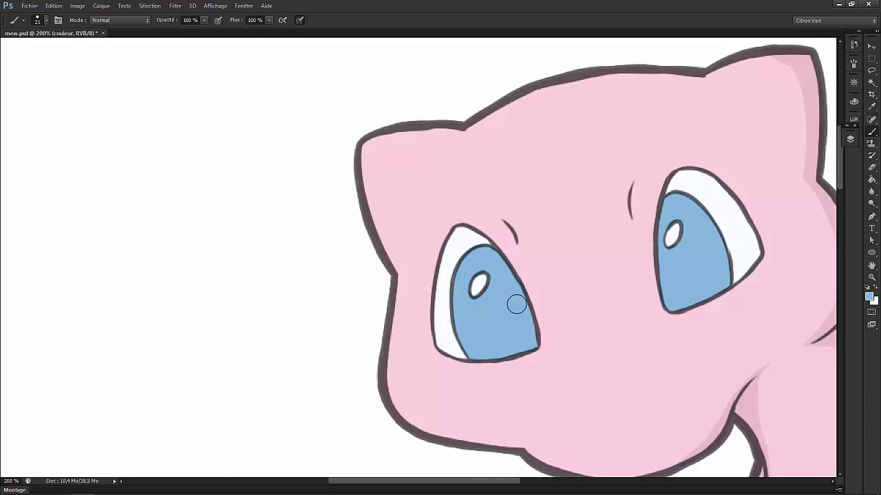
# Recolour all of Mew's outlines on the contour copie layer dusty pink (bf7e91), using a brush size of 246.
pyautogui.hotkey('ctrl', '0')
pyautogui.click(853, 141)
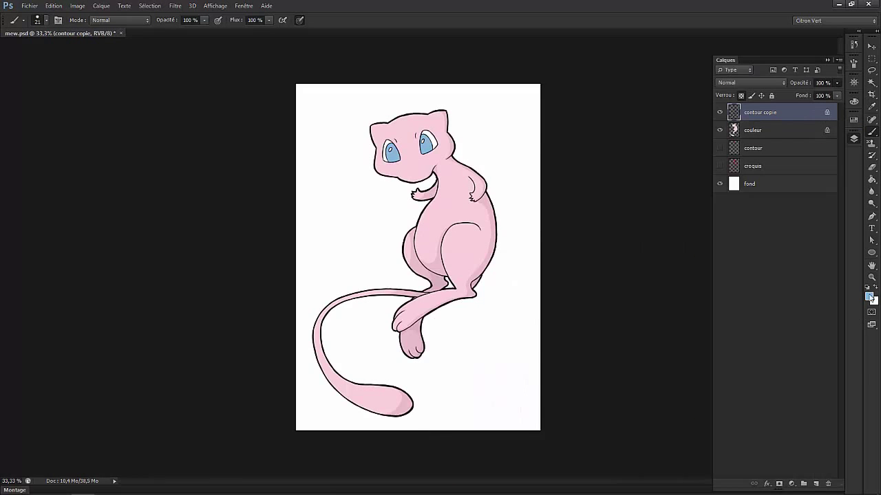
pyautogui.click(868, 296)
pyautogui.press('Return')
pyautogui.click(870, 297)
pyautogui.click(468, 311)
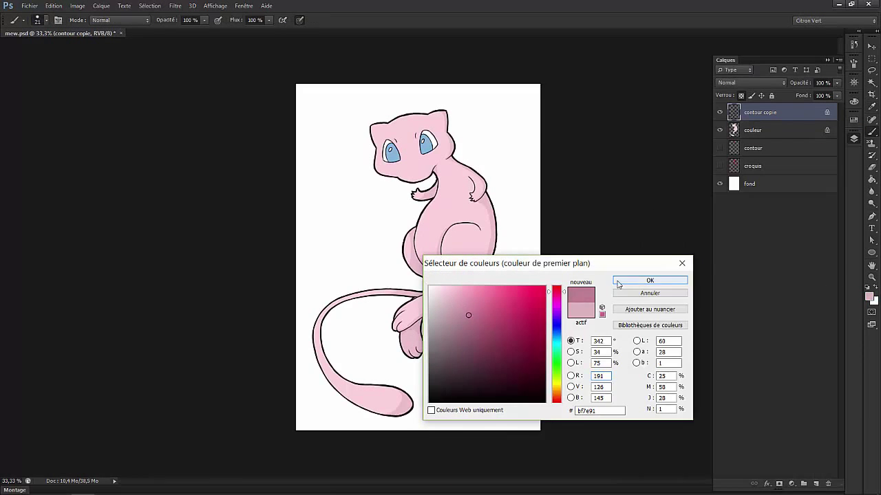
pyautogui.click(649, 278)
pyautogui.rightClick(486, 225)
pyautogui.moveTo(486, 224); pyautogui.dragTo(512, 227)
pyautogui.press('Return')
pyautogui.moveTo(421, 97)
pyautogui.mouseDown()
pyautogui.moveTo(434, 234)
pyautogui.moveTo(309, 387)
pyautogui.mouseUp()
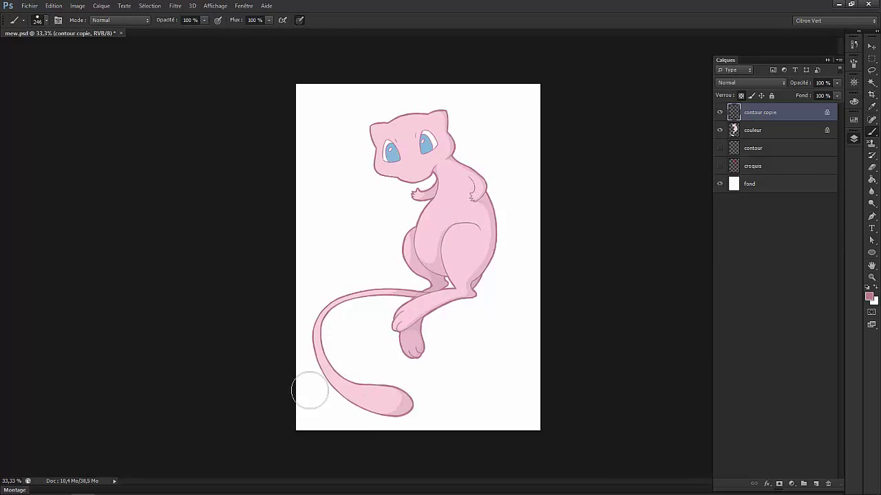
# On the couleur layer, sample the iris blue, choose a darker blue from it and set the brush size to 15.
pyautogui.click(779, 133)
pyautogui.hotkey('ctrl', '+')
pyautogui.hotkey('ctrl', '+')
pyautogui.hotkey('ctrl', '+')
pyautogui.hotkey('ctrl', '+')
pyautogui.hotkey('ctrl', '+')
pyautogui.scroll(5, 697, 238)
pyautogui.keyDown('alt'); pyautogui.click(584, 310); pyautogui.keyUp('alt')
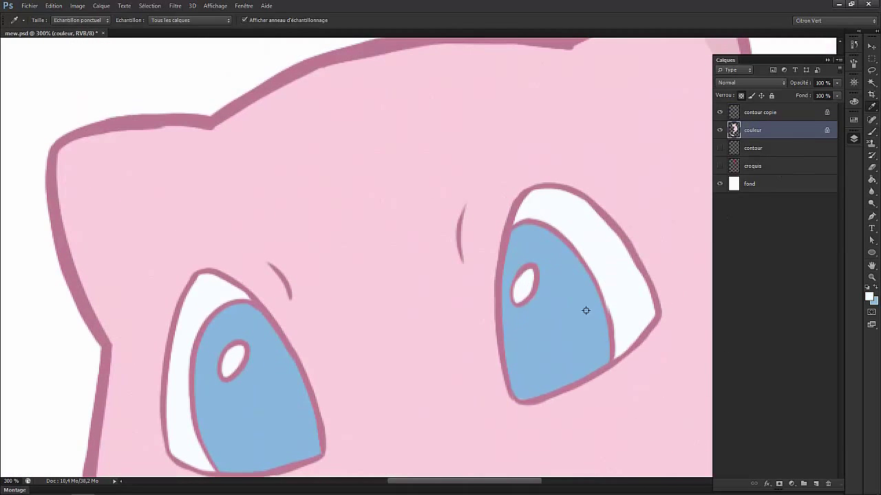
pyautogui.click(868, 296)
pyautogui.press('Return')
pyautogui.click(484, 327)
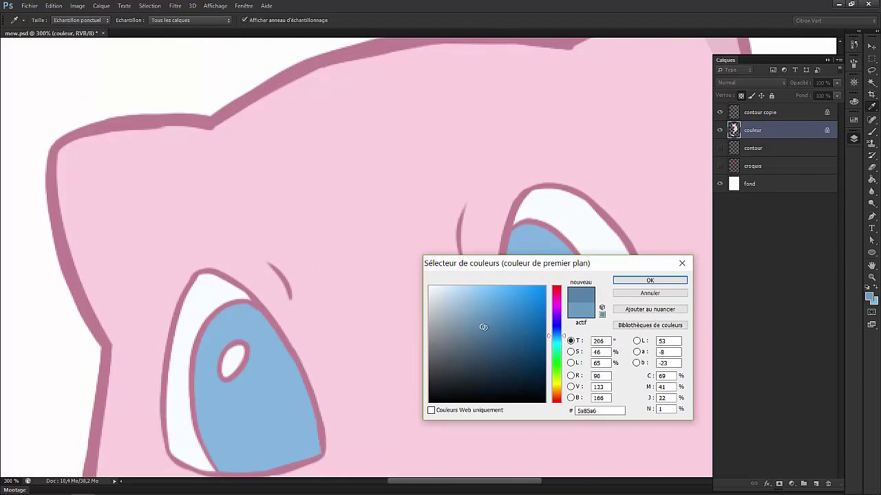
pyautogui.press('Return')
pyautogui.press('b')
pyautogui.rightClick(559, 253)
pyautogui.press('Return')
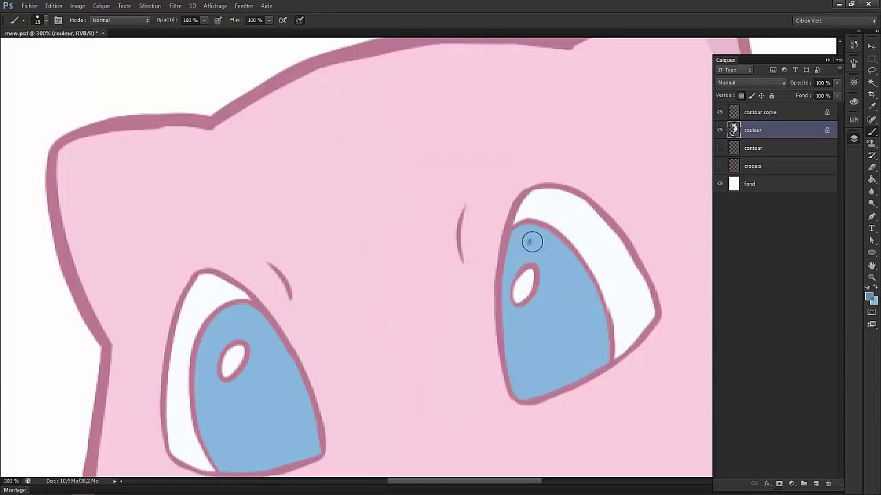
# Try a round darker blue pupil in the right-hand iris and undo it.
pyautogui.scroll(-2, 536, 227)
pyautogui.hscroll(1, 536, 227)
pyautogui.moveTo(544, 205); pyautogui.dragTo(531, 250)
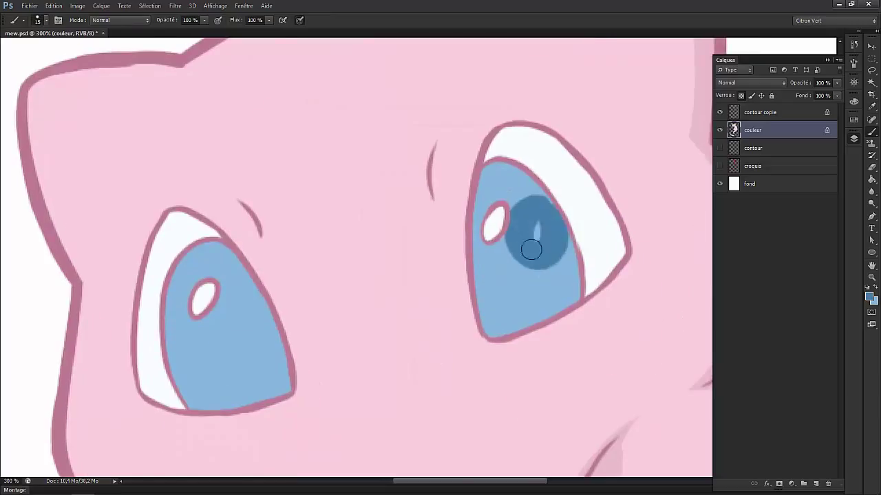
pyautogui.hotkey('ctrl', '-')
pyautogui.hotkey('ctrl', '-')
pyautogui.hotkey('ctrl', 'z')
pyautogui.hotkey('ctrl', '+')
pyautogui.hotkey('ctrl', '+')
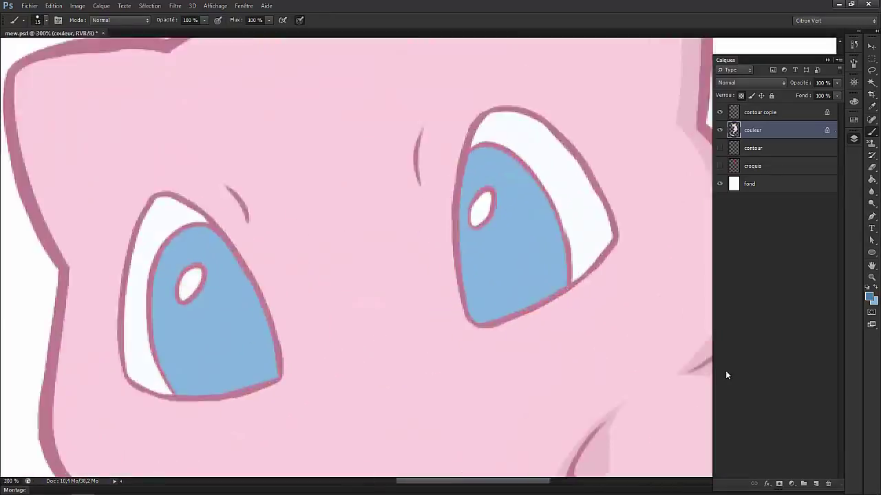
# Paint a dark blue crescent shadow along the lower right-hand side of both irises.
pyautogui.moveTo(545, 205)
pyautogui.mouseDown()
pyautogui.moveTo(550, 266)
pyautogui.moveTo(525, 301)
pyautogui.mouseUp()
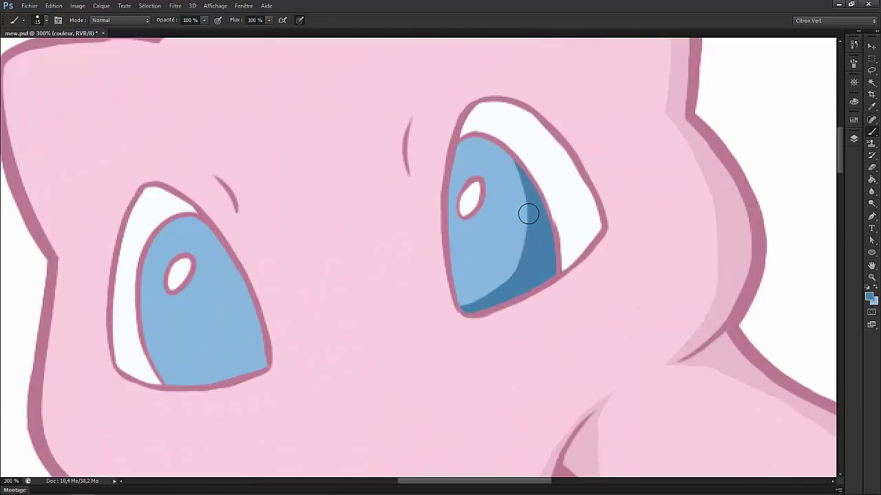
pyautogui.moveTo(241, 265); pyautogui.dragTo(420, 179)
pyautogui.moveTo(421, 173); pyautogui.dragTo(421, 275)
pyautogui.moveTo(378, 306)
pyautogui.mouseDown()
pyautogui.moveTo(440, 282)
pyautogui.moveTo(444, 255)
pyautogui.mouseUp()
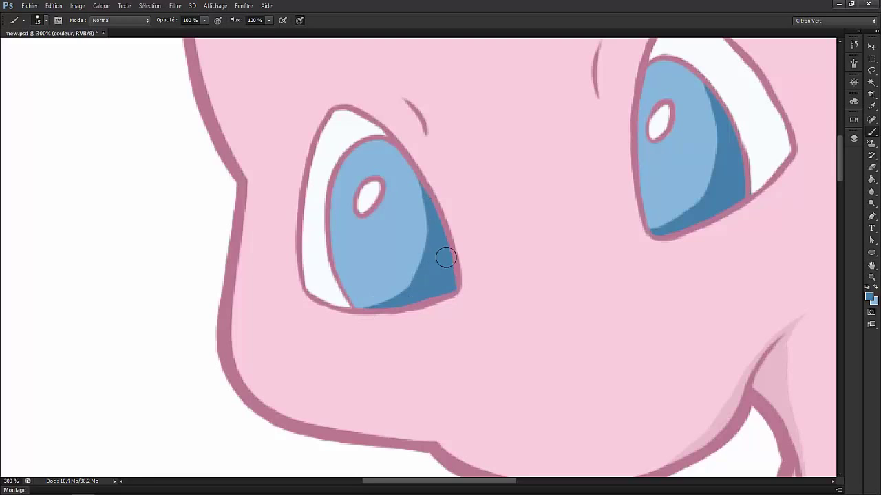
# Choose a mid blue and paint an intermediate band beside the dark shadow in the right-hand iris.
pyautogui.hotkey('ctrl', '-')
pyautogui.hotkey('ctrl', '-')
pyautogui.hotkey('ctrl', '-')
pyautogui.hotkey('ctrl', '-')
pyautogui.hotkey('ctrl', '-')
pyautogui.hotkey('ctrl', '+')
pyautogui.hotkey('ctrl', '+')
pyautogui.hotkey('ctrl', '+')
pyautogui.hotkey('ctrl', '+')
pyautogui.click(869, 297)
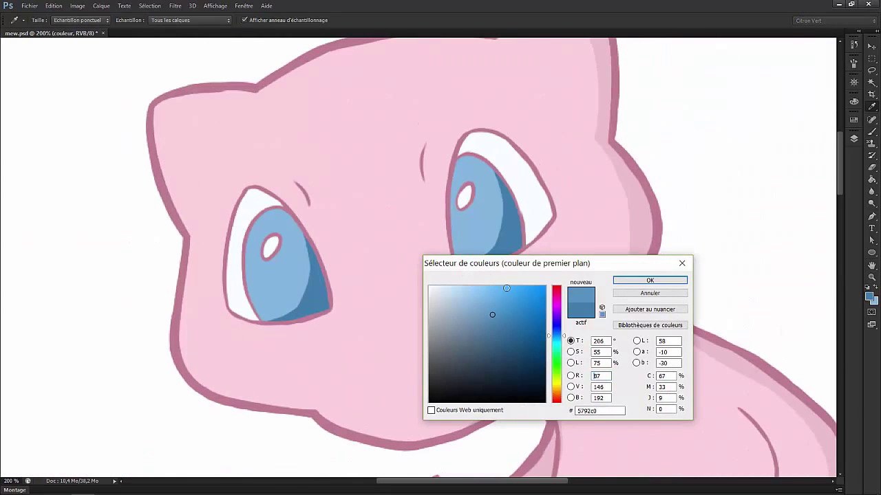
pyautogui.click(649, 279)
pyautogui.hscroll(-10, 540, 181)
pyautogui.hscroll(10, 540, 181)
pyautogui.moveTo(488, 157); pyautogui.dragTo(502, 224)
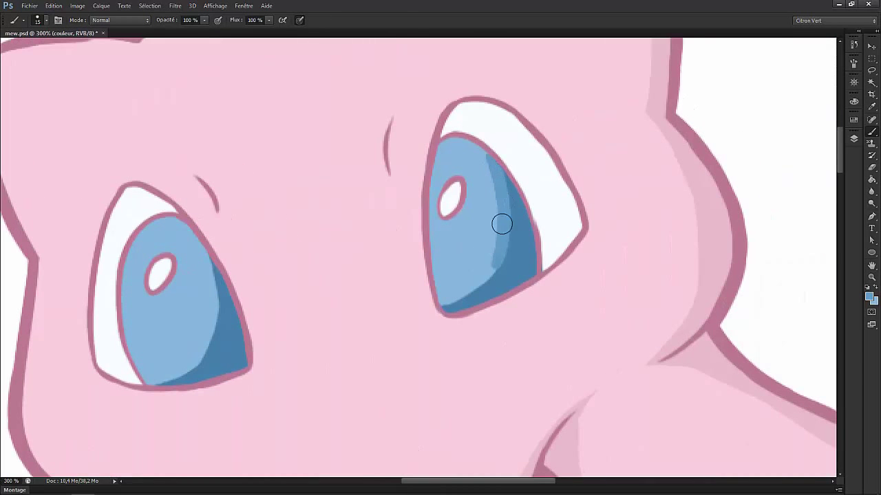
pyautogui.moveTo(482, 284); pyautogui.dragTo(494, 237)
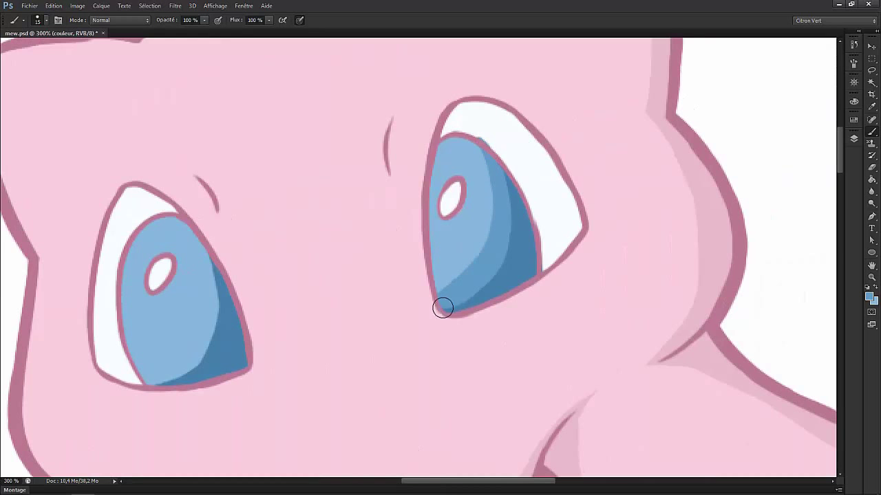
# Paint and smooth a matching mid blue band beside the dark shadow in the left-hand iris.
pyautogui.moveTo(393, 251); pyautogui.dragTo(648, 206)
pyautogui.moveTo(432, 327)
pyautogui.mouseDown()
pyautogui.moveTo(446, 305)
pyautogui.moveTo(453, 219)
pyautogui.mouseUp()
pyautogui.moveTo(790, 136); pyautogui.dragTo(521, 153)
pyautogui.moveTo(168, 272); pyautogui.dragTo(377, 280)
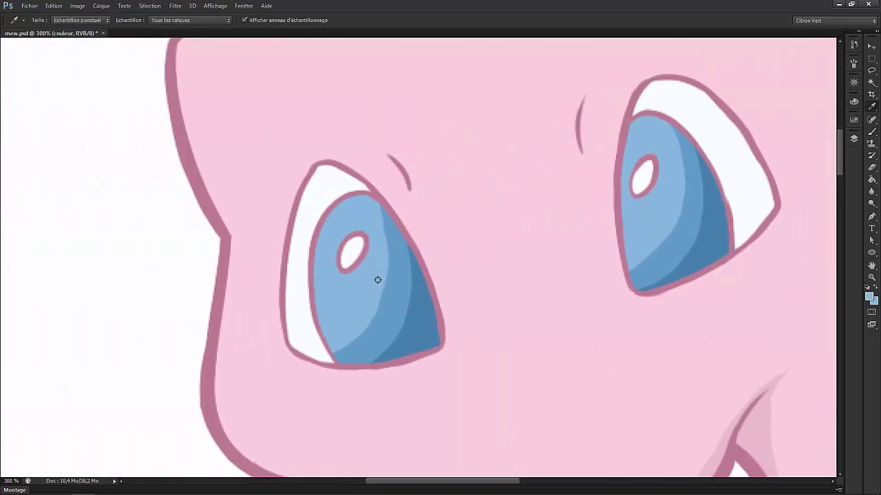
pyautogui.scroll(-5, 392, 311)
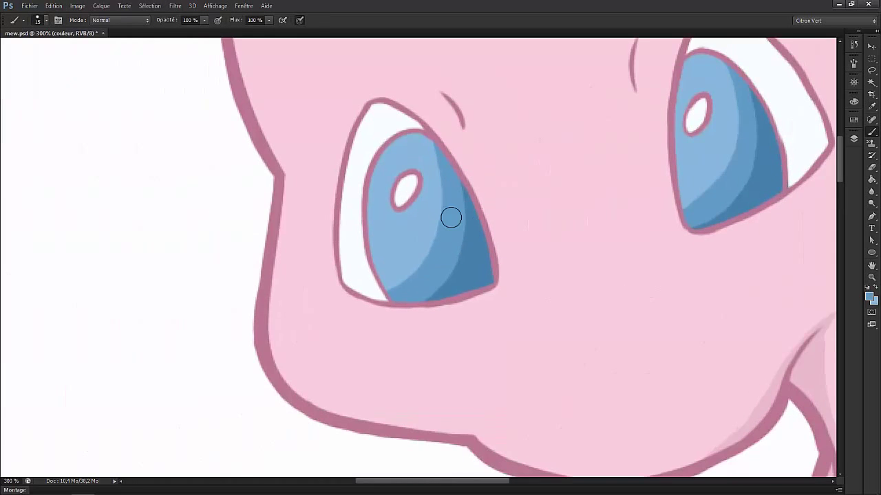